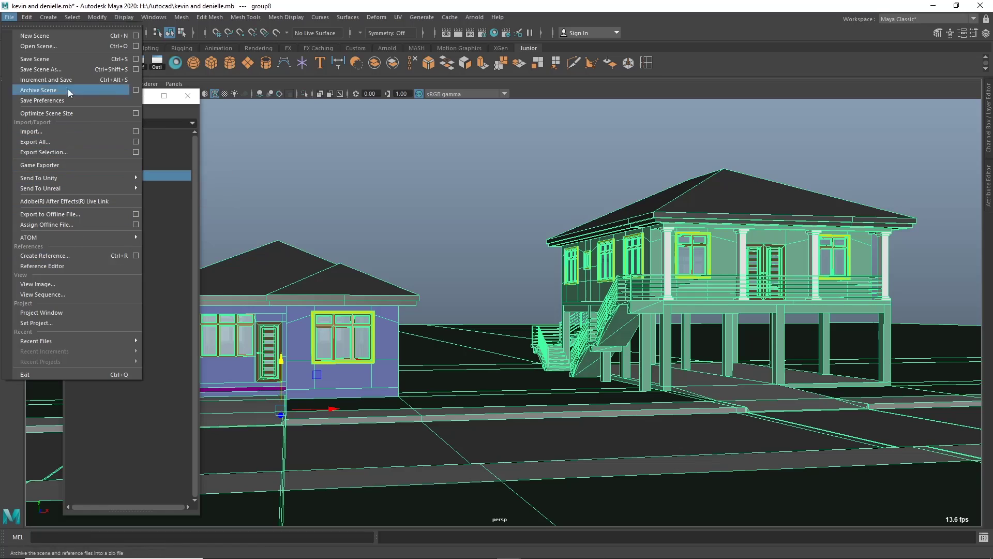
# Set up an export of the whole scene to the H:\Autocad folder, with FBX export as the file type.
pyautogui.click(77, 143)
pyautogui.click(209, 188)
pyautogui.doubleClick(209, 188)
pyautogui.click(213, 196)
pyautogui.click(226, 408)
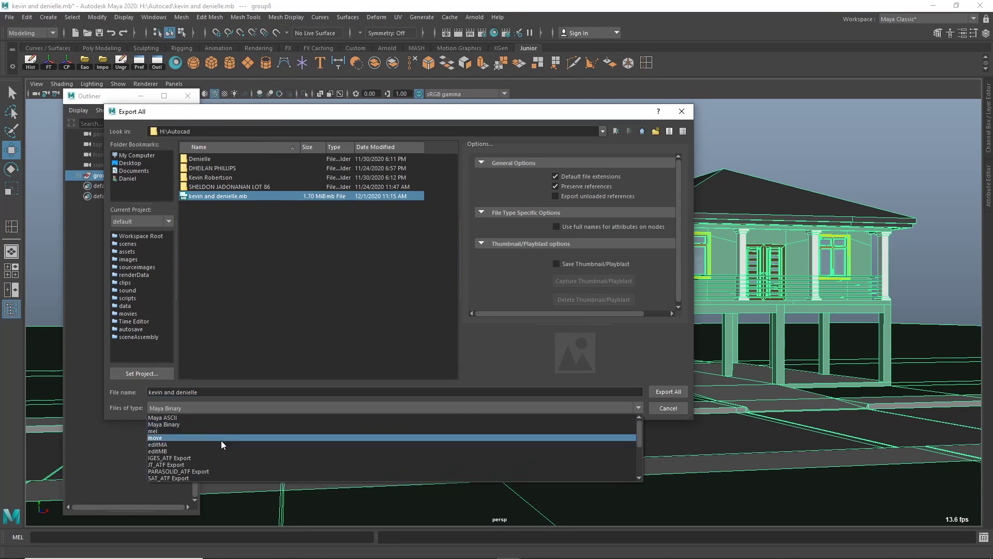
pyautogui.click(195, 458)
# Decline overwriting the existing FBX, export with "for lumion" added to the file name, then deselect the model and close the Outliner.
pyautogui.click(668, 392)
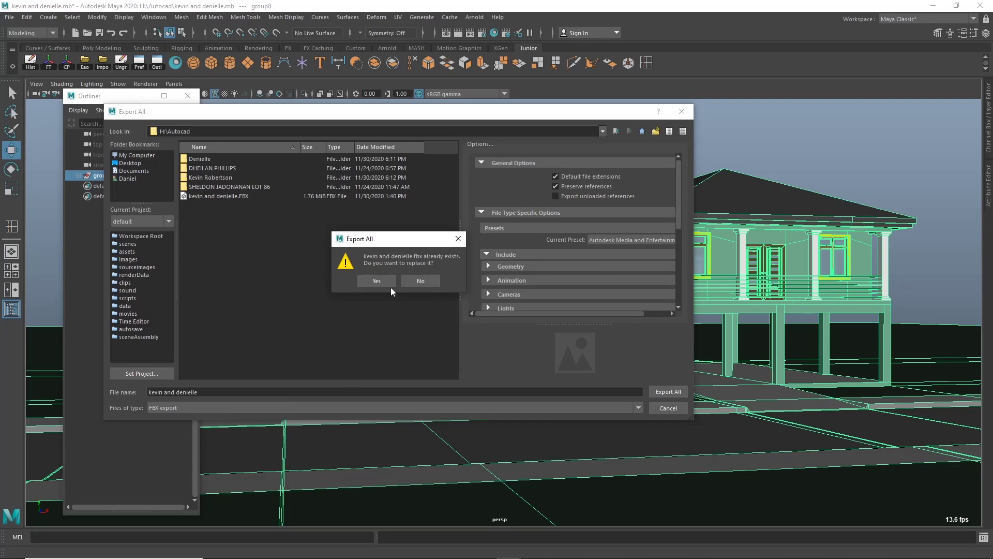
pyautogui.click(421, 283)
pyautogui.click(223, 391)
pyautogui.write('fbx')
pyautogui.click(668, 391)
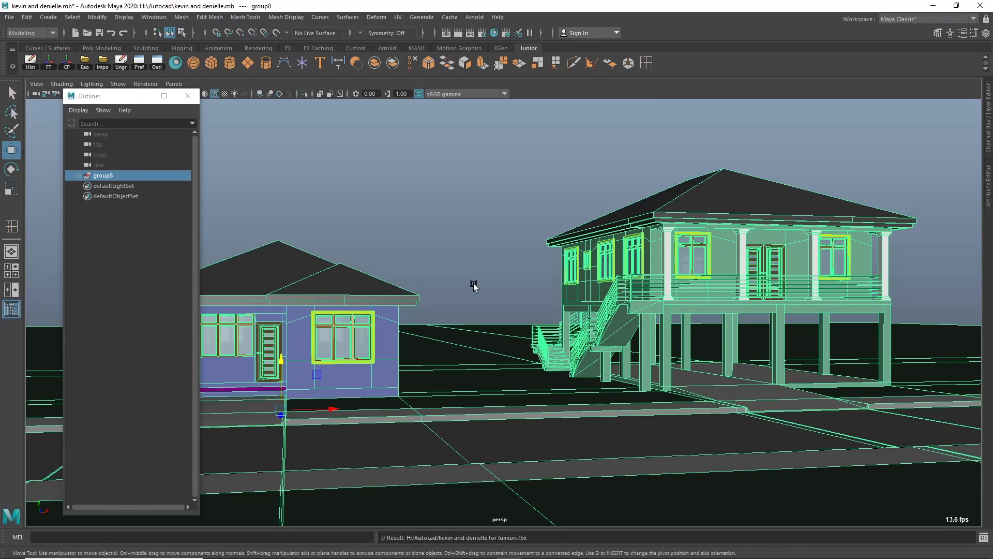
pyautogui.click(474, 286)
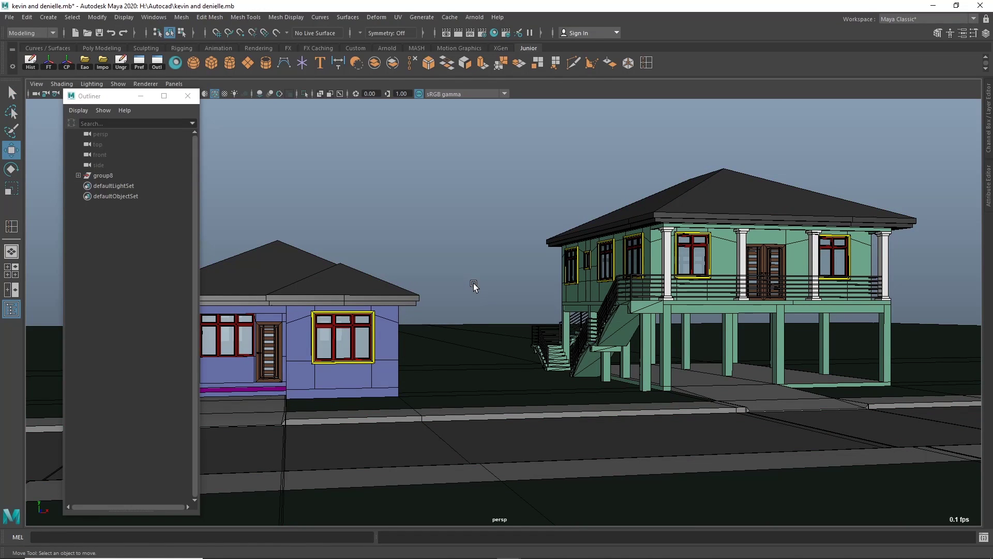
pyautogui.click(187, 98)
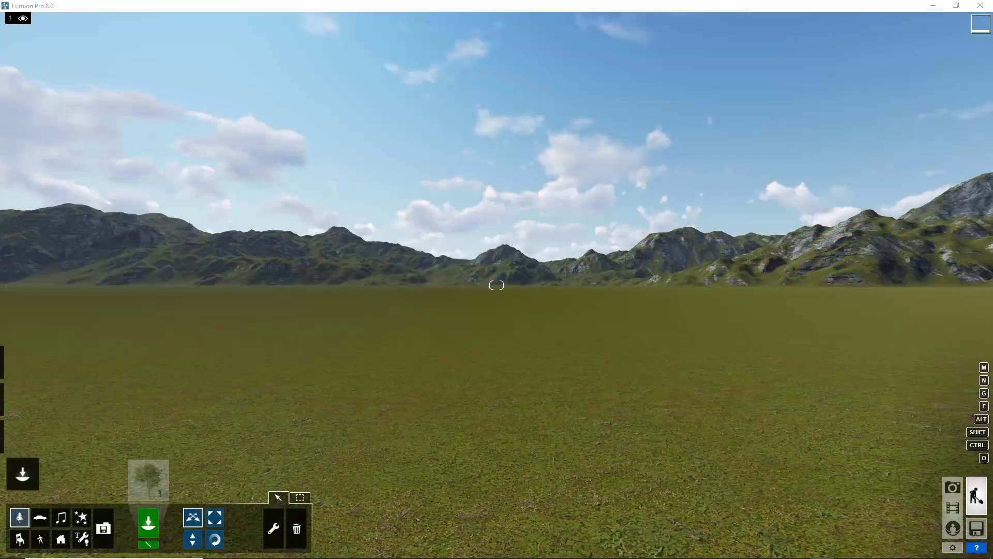
# Switch to Lumion, import the exported "for lumion" FBX into the model library and place it on the terrain.
pyautogui.click(103, 527)
pyautogui.click(182, 480)
pyautogui.click(48, 187)
pyautogui.doubleClick(144, 186)
pyautogui.doubleClick(146, 141)
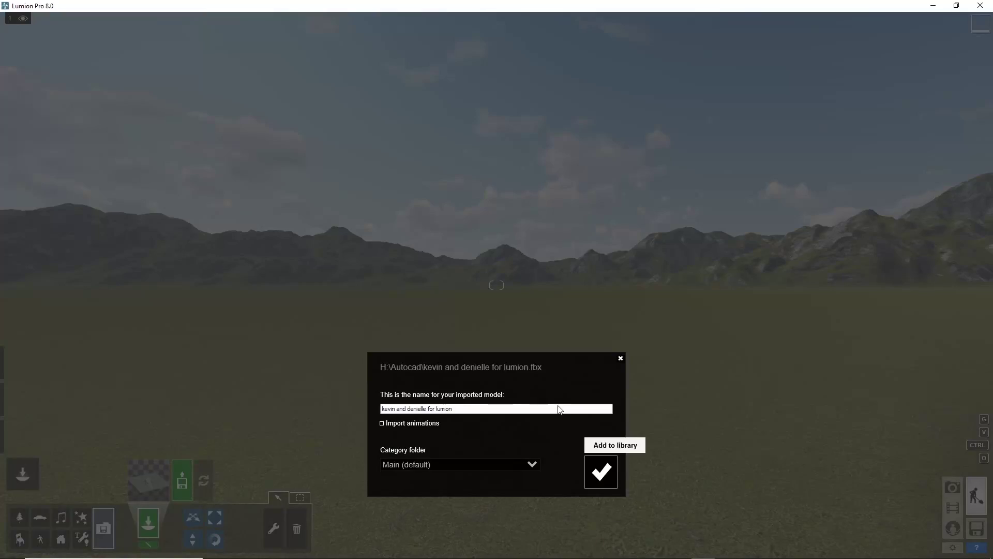
pyautogui.click(601, 471)
pyautogui.click(448, 426)
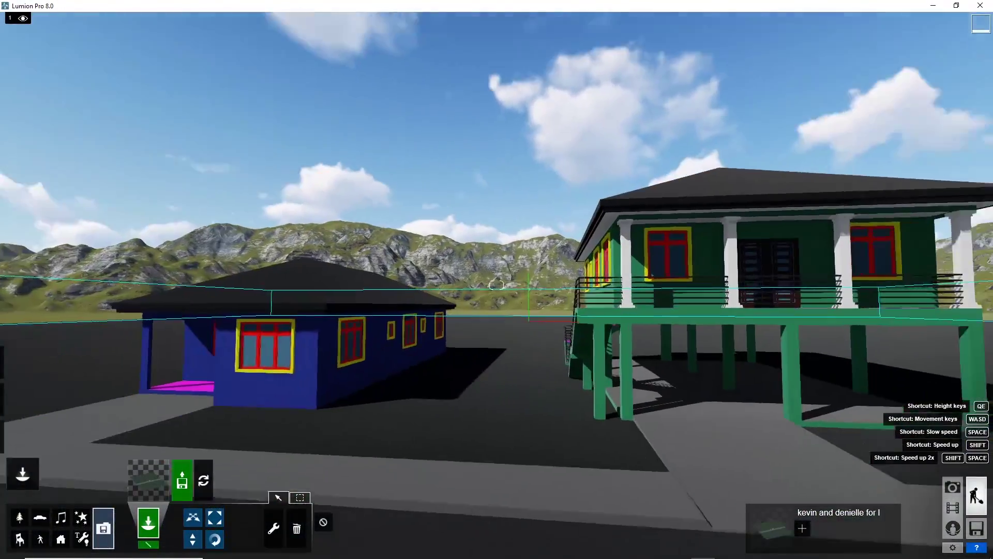
# Assign the Landscape material to the ground surface around the two houses.
pyautogui.click(953, 547)
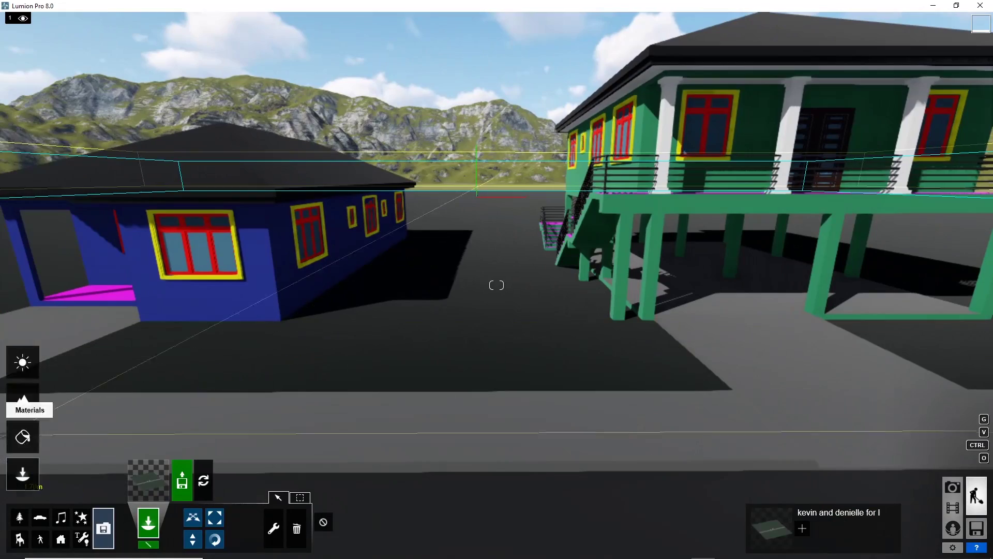
pyautogui.click(22, 403)
pyautogui.click(573, 346)
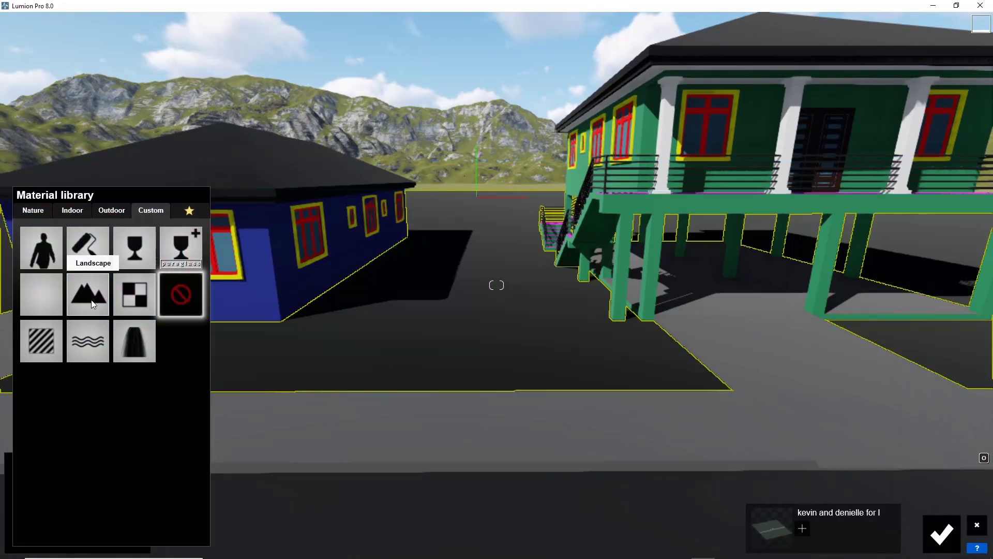
pyautogui.click(92, 305)
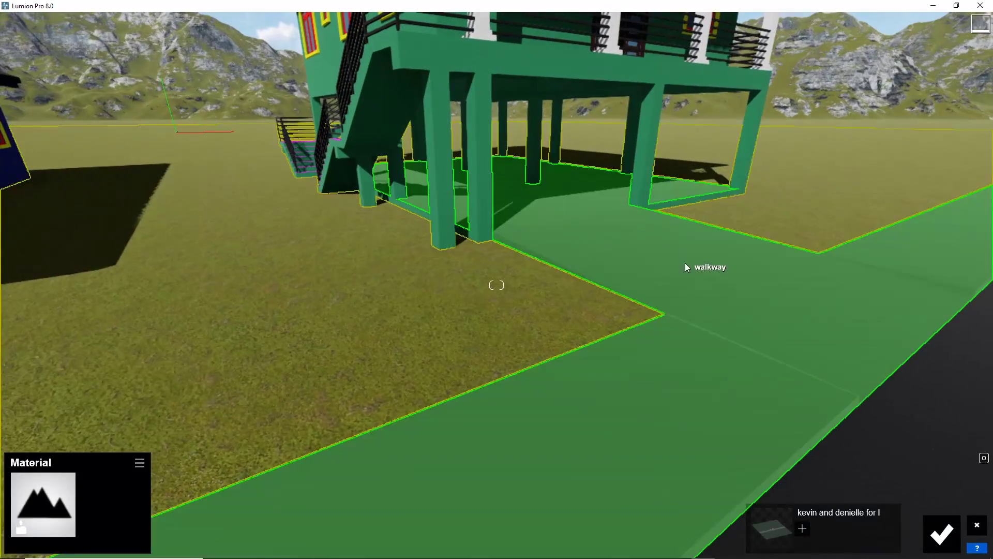
# Assign an outdoor concrete material to the walkway and adjust its texture scale.
pyautogui.click(685, 268)
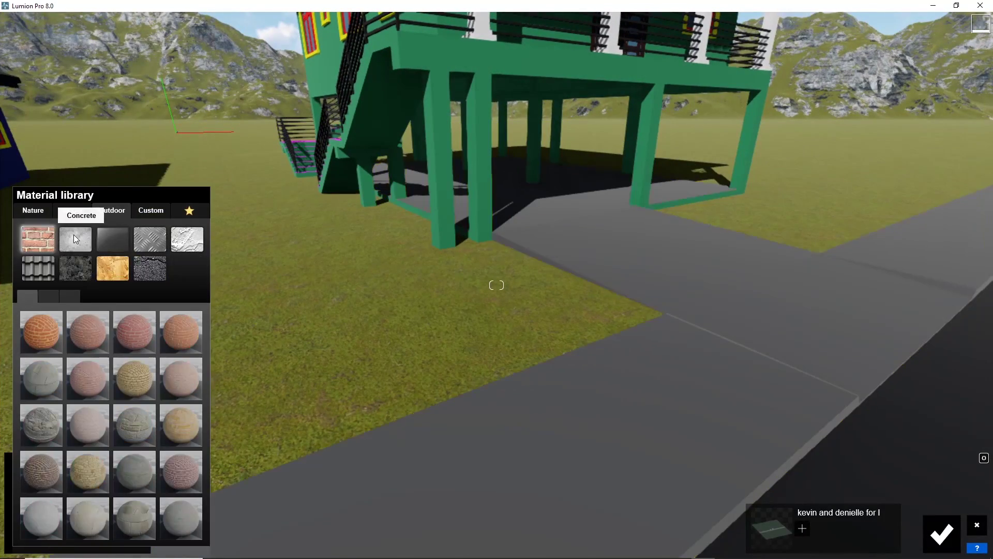
pyautogui.click(73, 234)
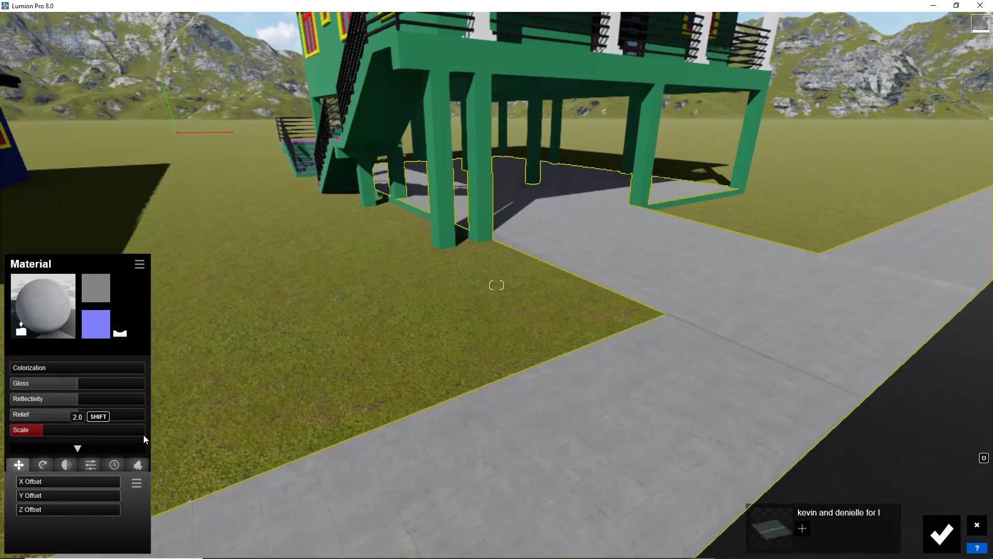
pyautogui.click(43, 306)
pyautogui.click(132, 424)
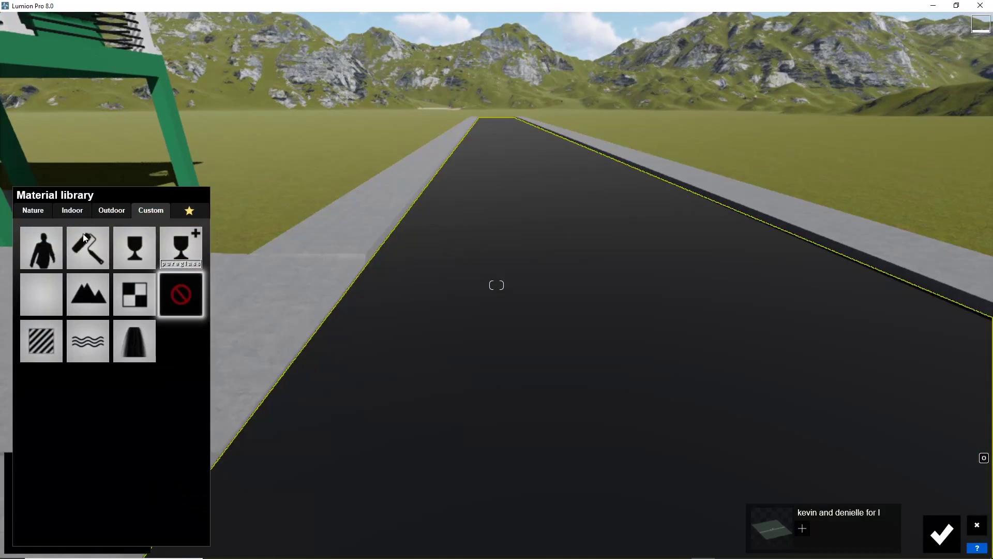
# Assign an outdoor asphalt material to the road, adjust its reflectivity and darken its colorization.
pyautogui.click(112, 210)
pyautogui.click(149, 268)
pyautogui.click(41, 331)
pyautogui.click(41, 328)
pyautogui.click(50, 339)
pyautogui.click(66, 399)
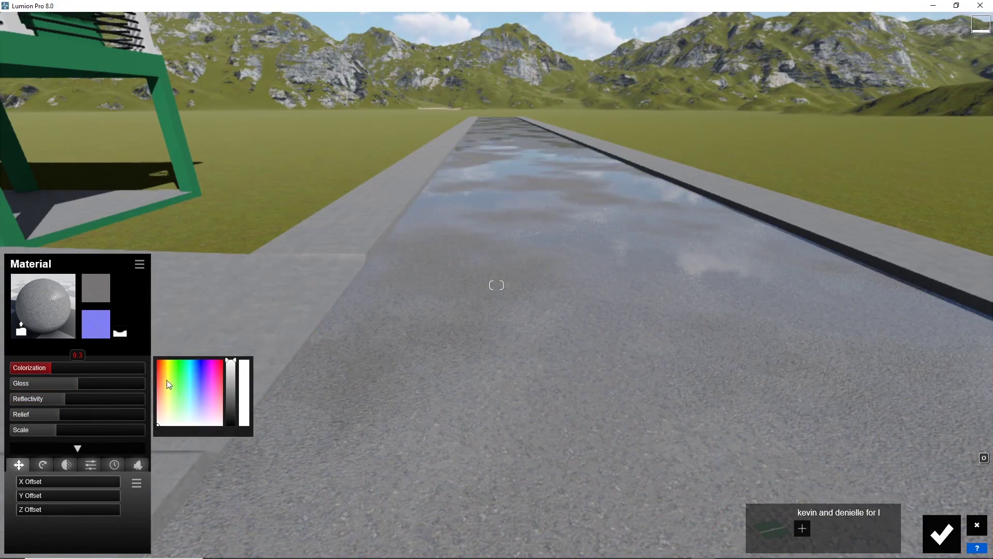
pyautogui.moveTo(231, 361); pyautogui.dragTo(232, 382)
pyautogui.click(53, 481)
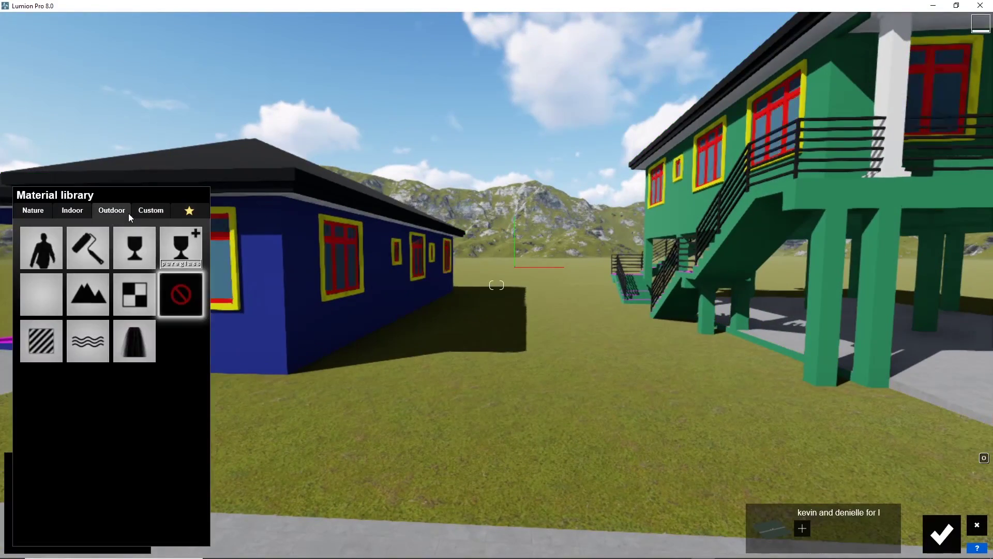
# Assign an outdoor glass material to the window panes of the houses.
pyautogui.click(135, 239)
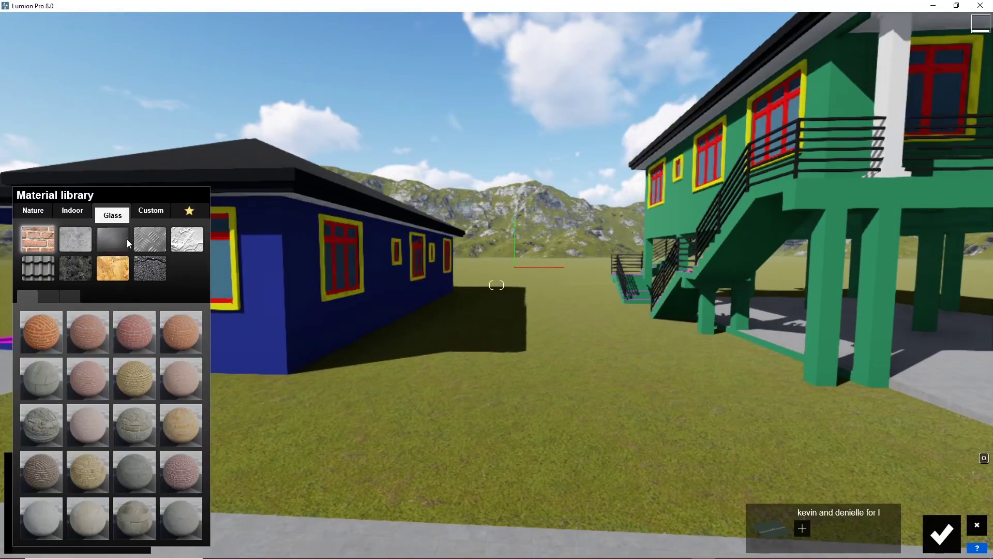
pyautogui.click(126, 239)
pyautogui.click(48, 387)
pyautogui.click(26, 393)
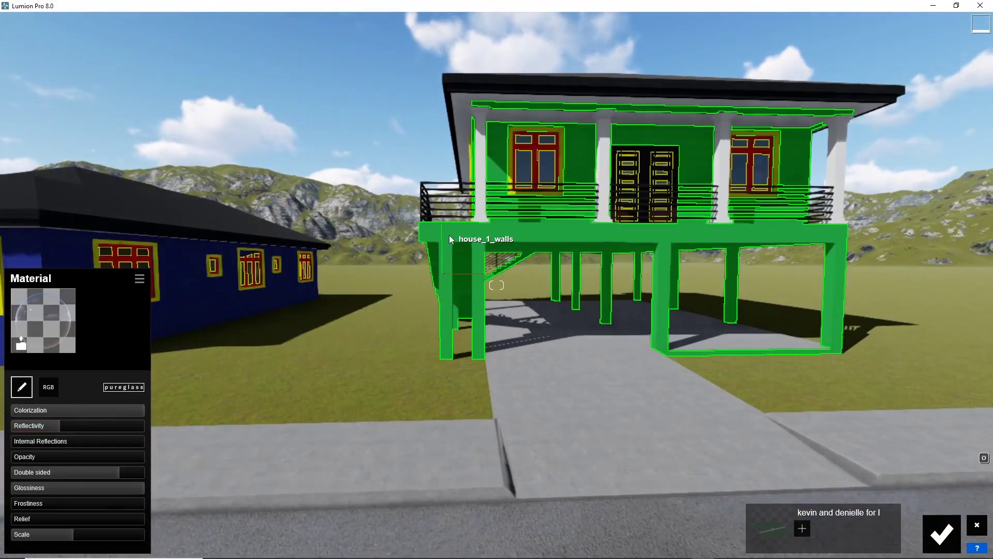
# Assign an off-white plaster material to the house_1_walls surface of the raised house.
pyautogui.click(466, 243)
pyautogui.click(176, 331)
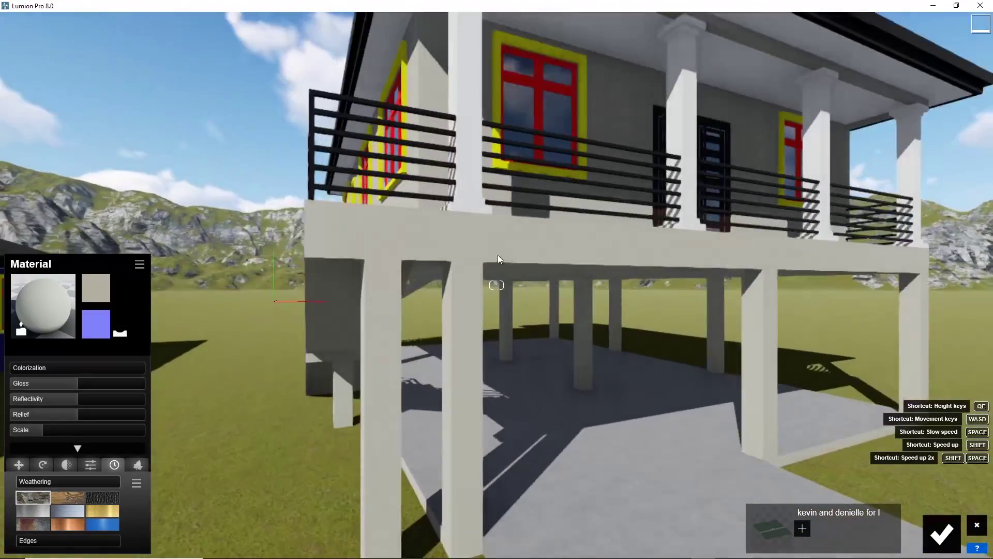
pyautogui.press('w')
pyautogui.press('s')
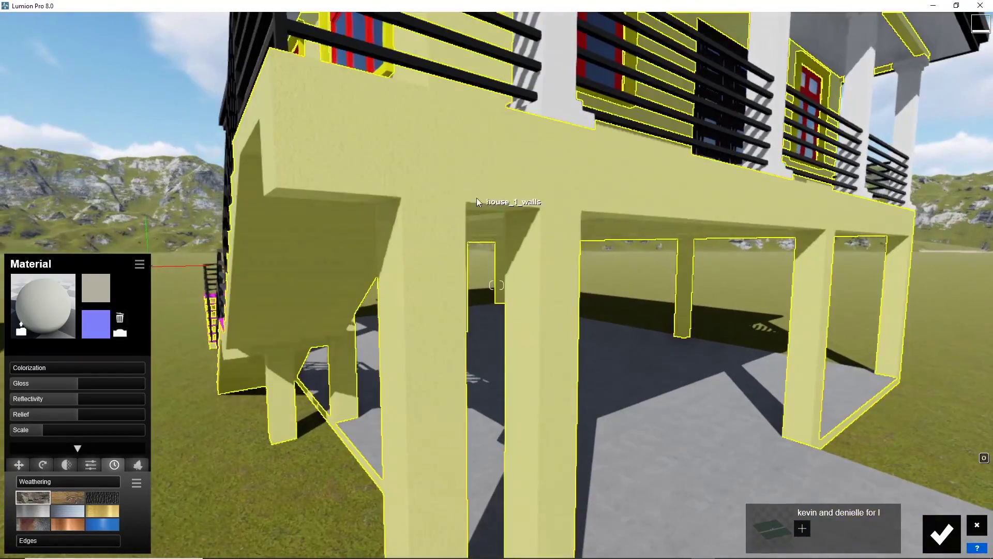
# Assign the plaster material to the raised house's porch columns, colour it white and save the material changes.
pyautogui.click(551, 82)
pyautogui.click(181, 331)
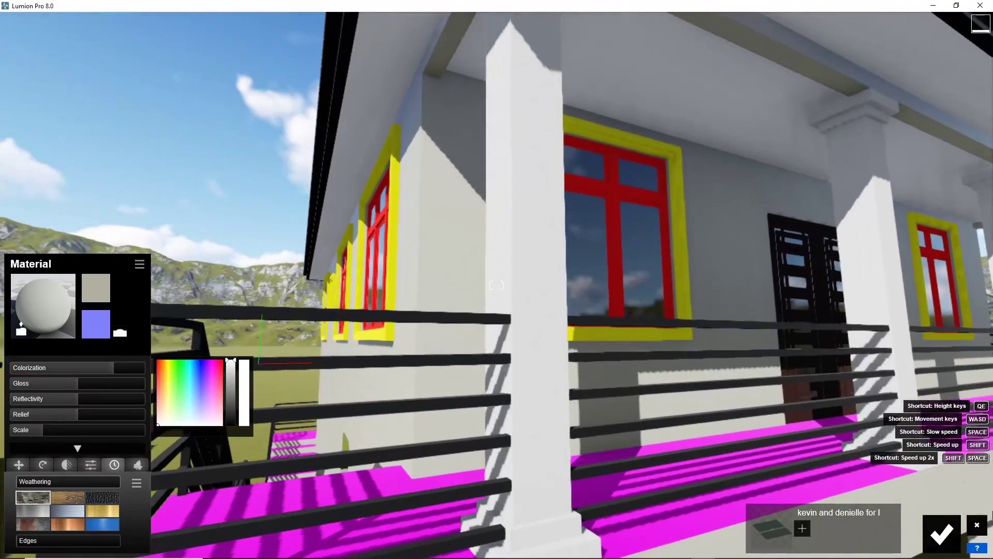
pyautogui.click(942, 533)
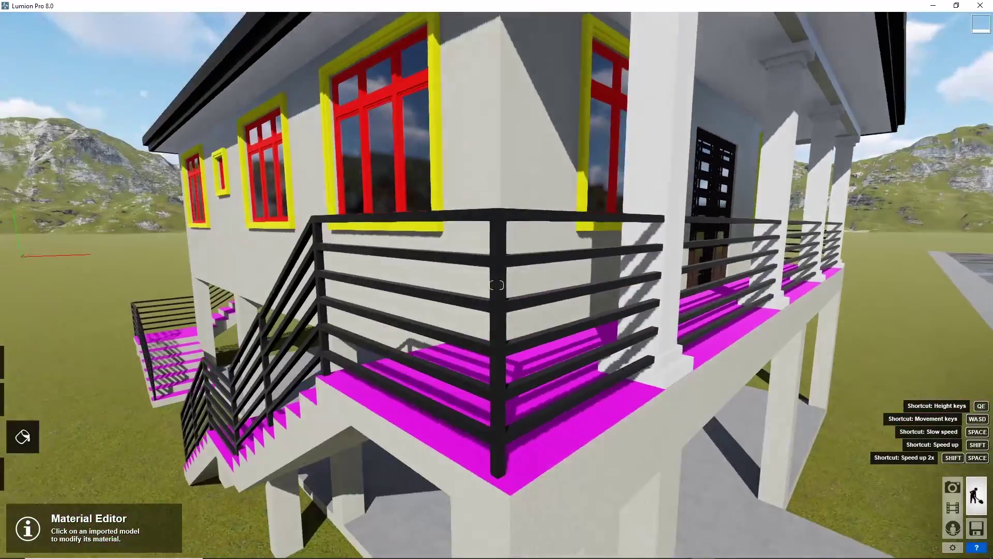
# Assign an indoor metal material to the balcony and stair railings and colorize it near-black.
pyautogui.click(473, 277)
pyautogui.click(72, 210)
pyautogui.click(150, 237)
pyautogui.click(51, 326)
pyautogui.moveTo(81, 401); pyautogui.dragTo(124, 404)
pyautogui.moveTo(208, 406); pyautogui.dragTo(157, 426)
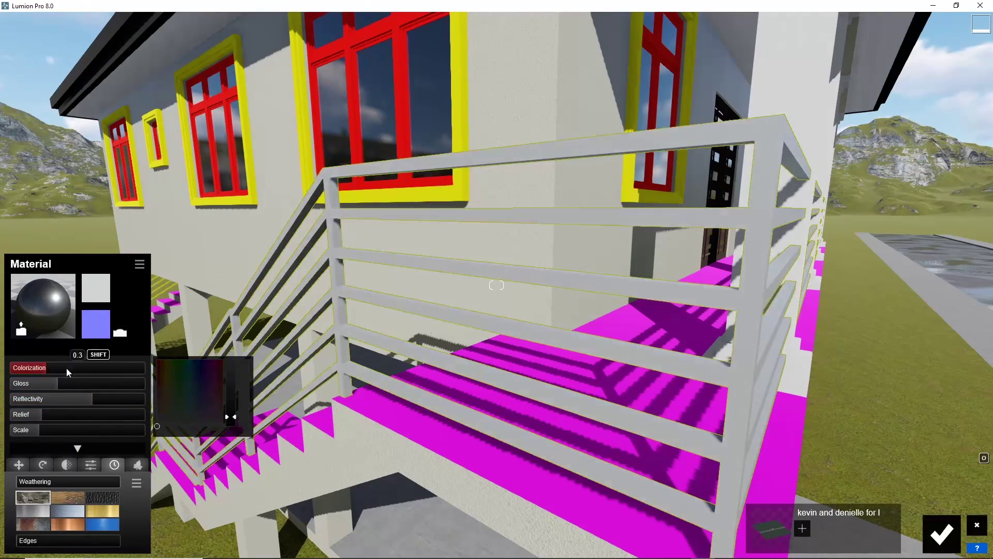
pyautogui.moveTo(71, 368); pyautogui.dragTo(94, 367)
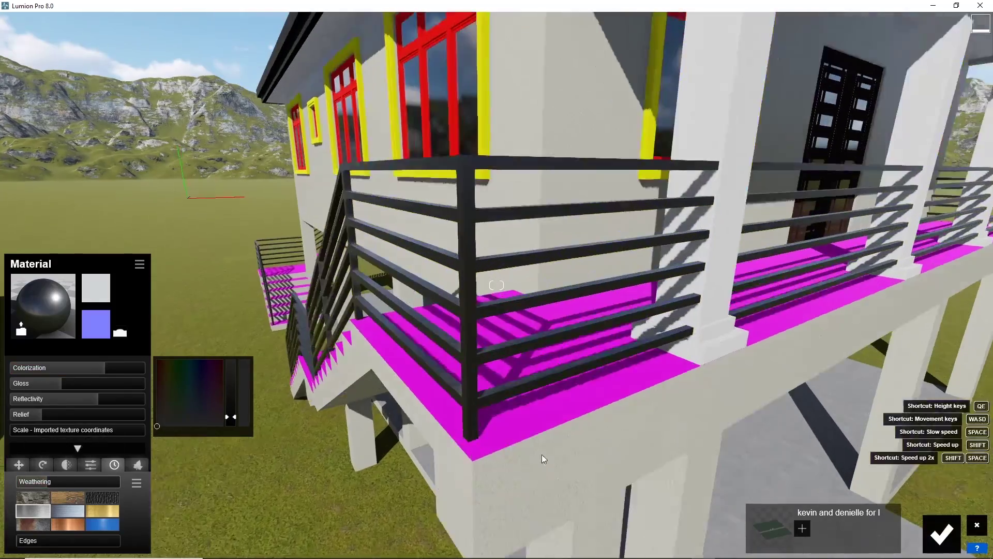
# Assign a stone-look indoor tile material to the raised house's porch floor and stair treads.
pyautogui.click(43, 305)
pyautogui.click(112, 267)
pyautogui.click(70, 296)
pyautogui.click(92, 339)
pyautogui.press('w')
pyautogui.moveTo(497, 285); pyautogui.dragTo(331, 315, button='right')
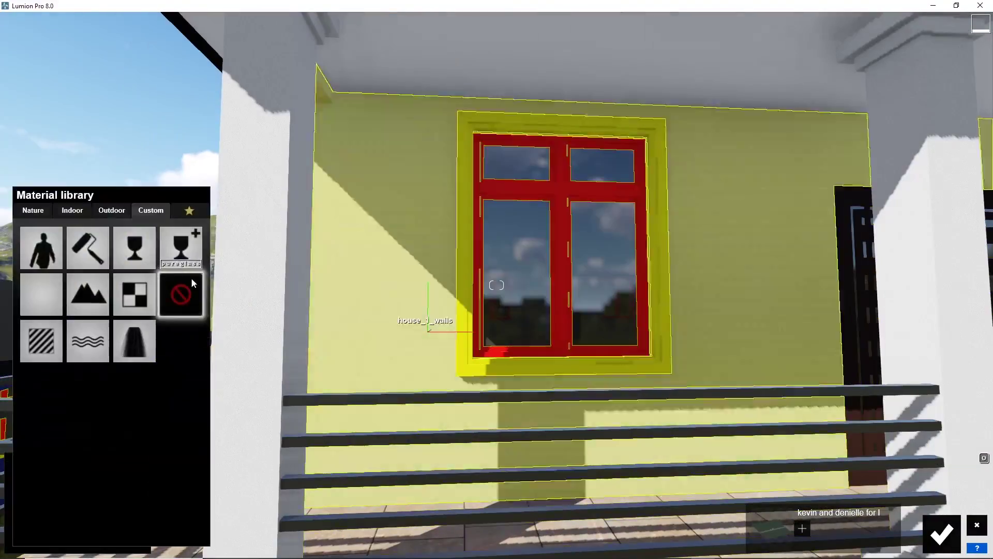
# Assign an indoor metal material to the red window frames and colorize it black.
pyautogui.click(72, 210)
pyautogui.click(150, 239)
pyautogui.click(43, 334)
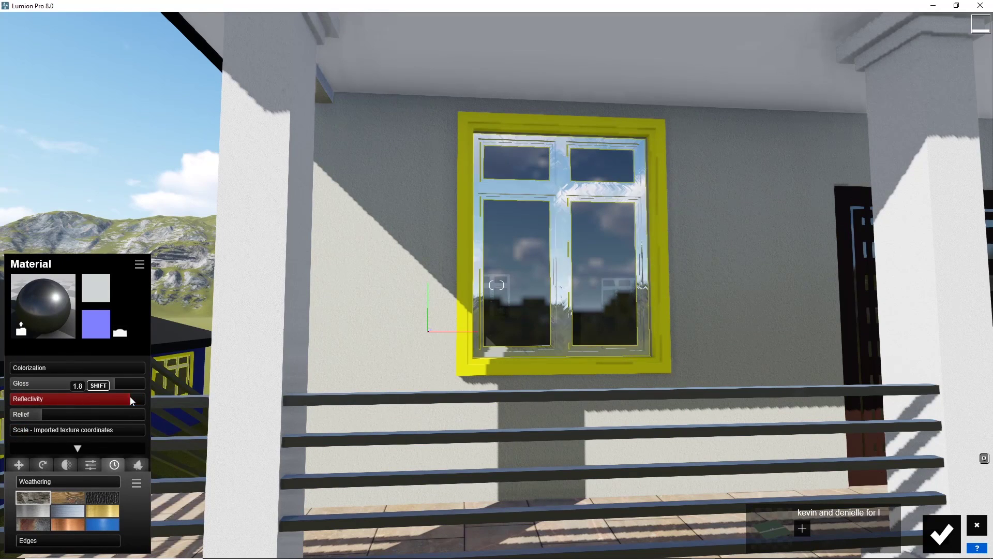
pyautogui.moveTo(231, 360); pyautogui.dragTo(231, 417)
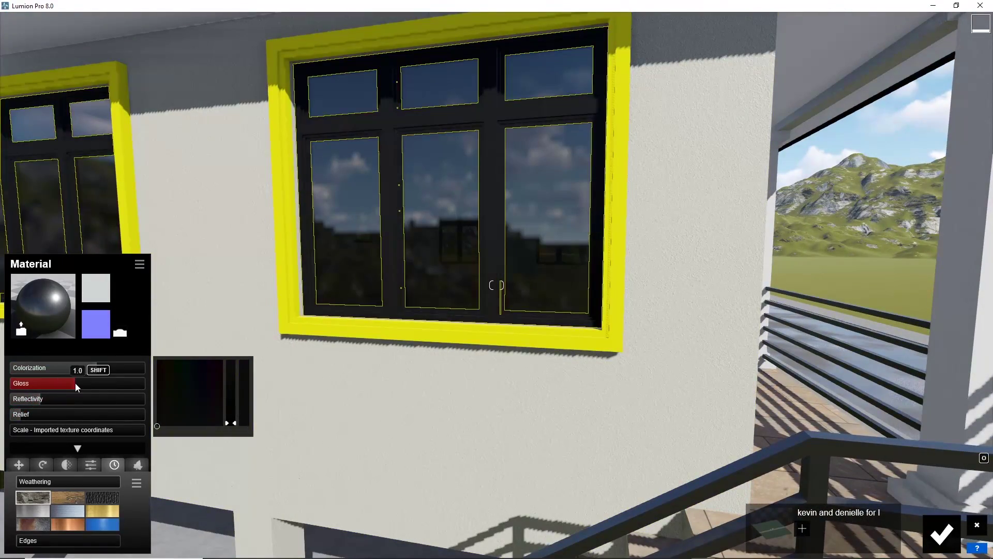
# Assign the favourite plaster material to the window molding and colorize it white.
pyautogui.click(465, 302)
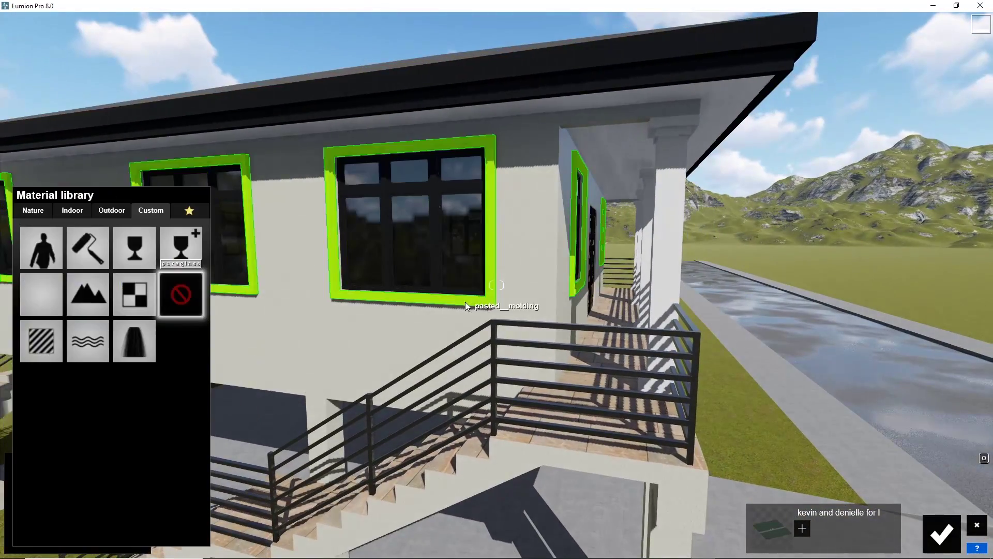
pyautogui.click(189, 211)
pyautogui.click(125, 345)
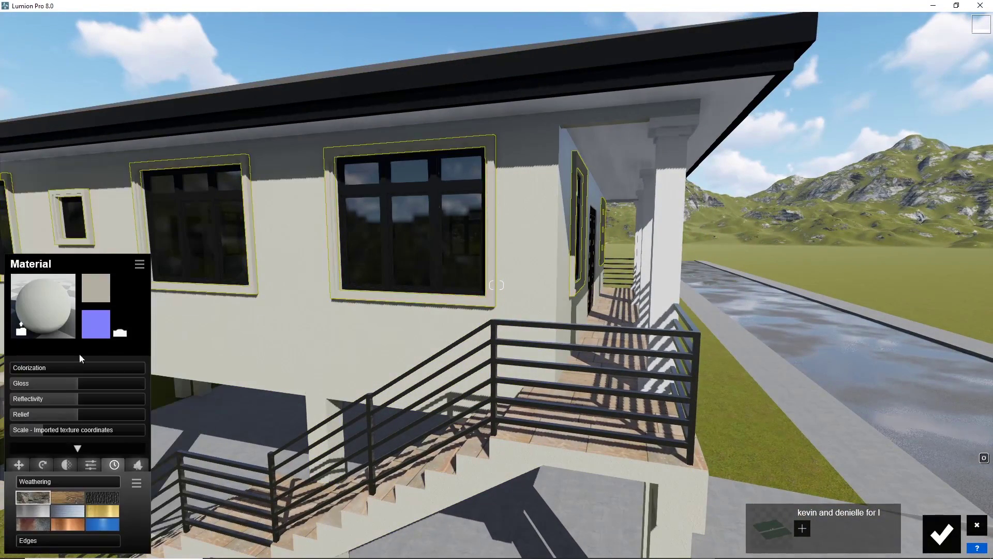
pyautogui.click(78, 367)
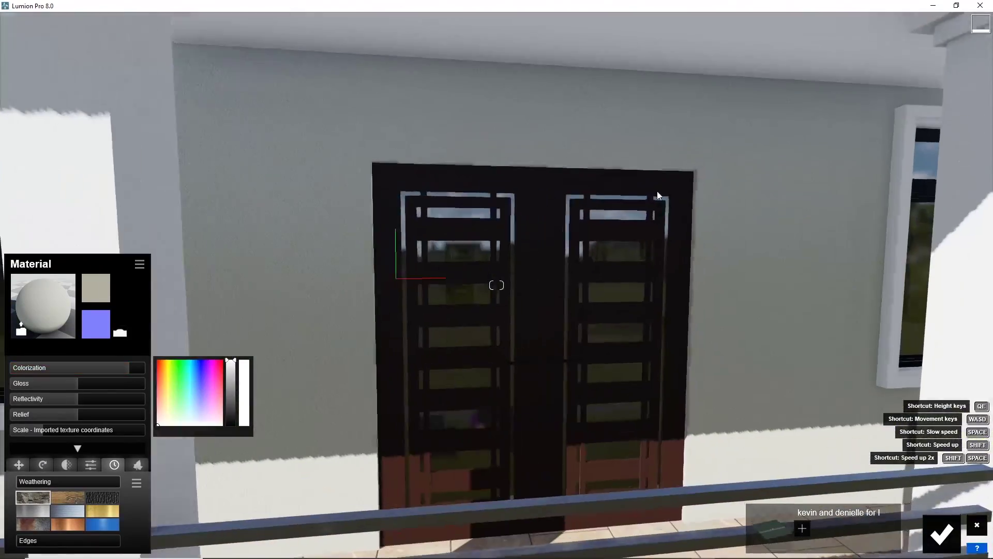
# Assign a brown wood material to the raised house's front double door.
pyautogui.click(657, 191)
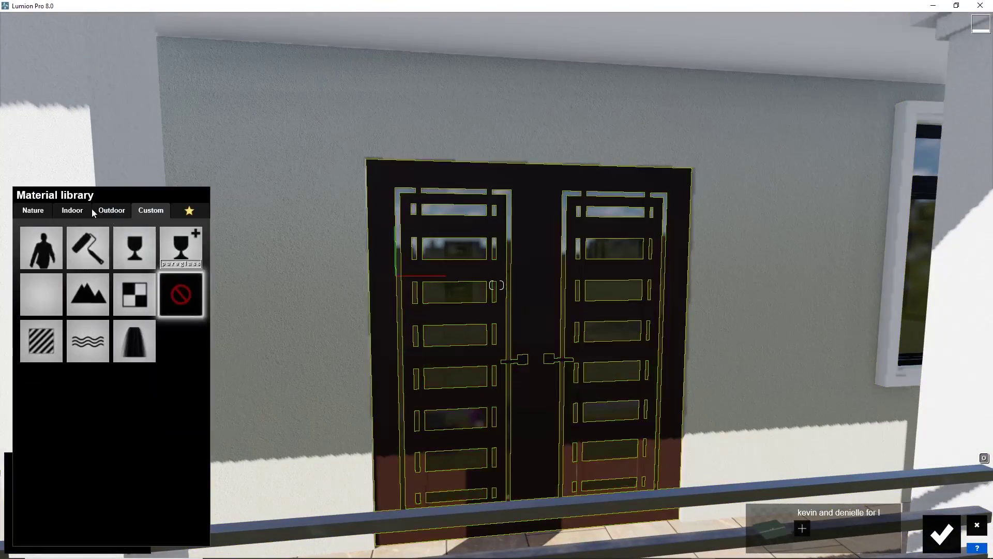
pyautogui.click(72, 210)
pyautogui.click(110, 264)
pyautogui.click(133, 464)
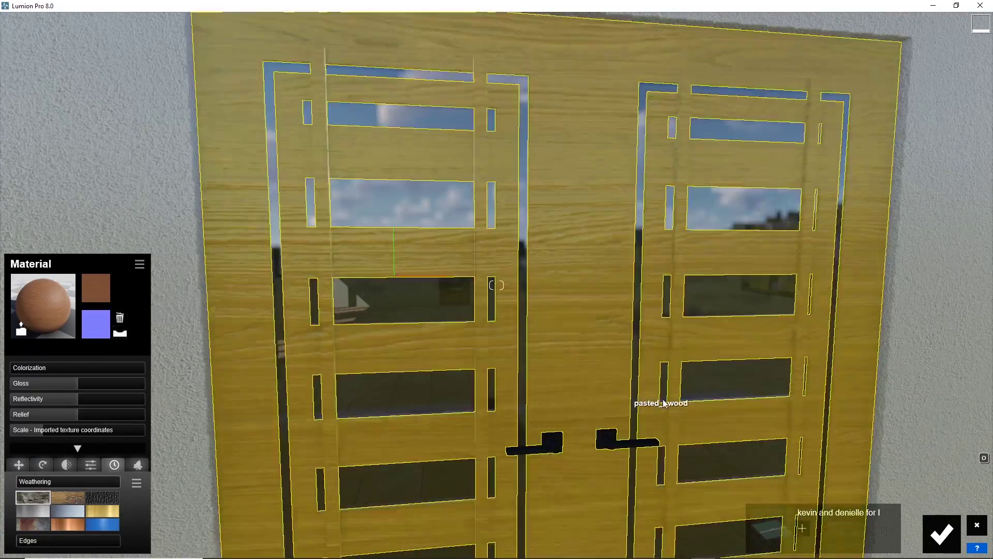
# Assign a dark indoor metal material to the door handles and adjust the pitch of the door's wood texture.
pyautogui.click(628, 441)
pyautogui.click(64, 211)
pyautogui.click(149, 240)
pyautogui.click(49, 297)
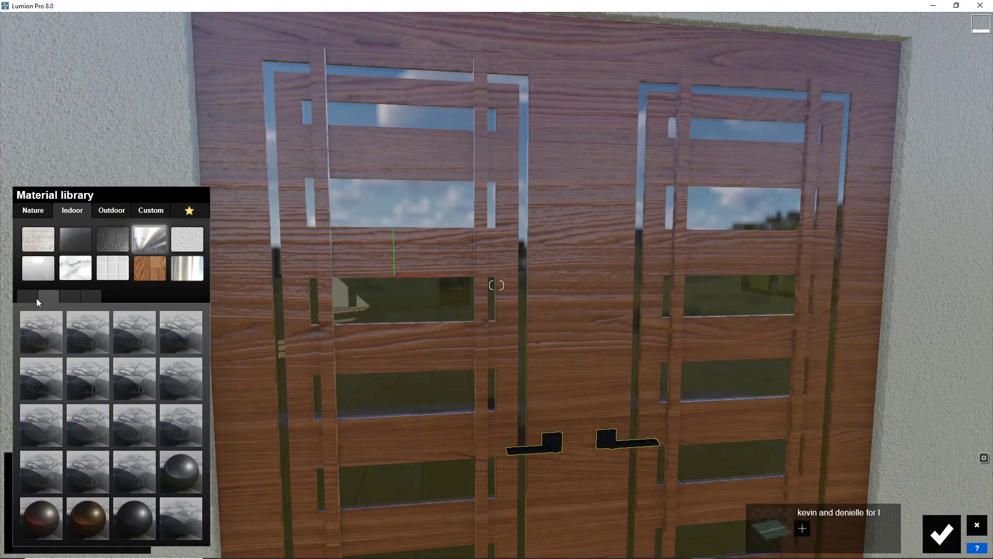
pyautogui.click(129, 521)
pyautogui.press('s')
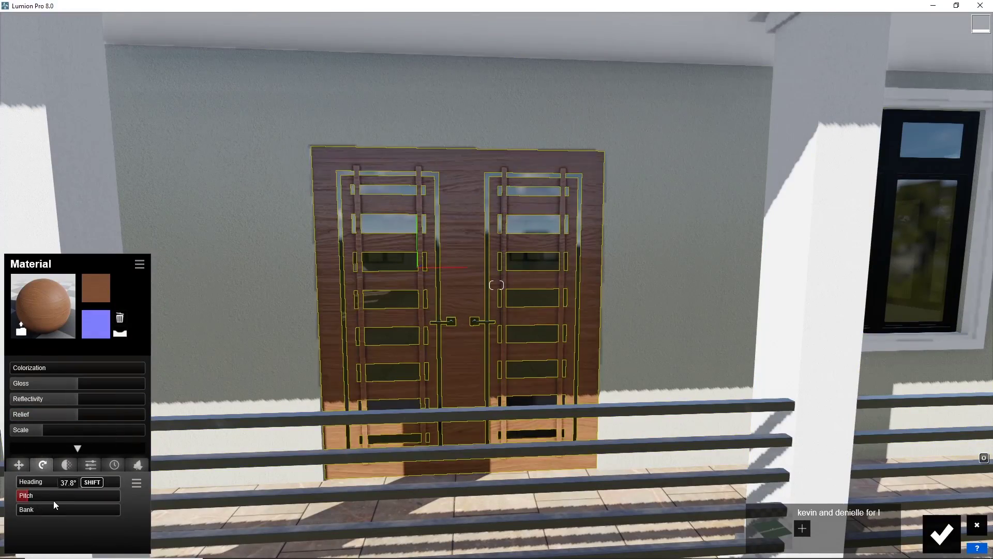
pyautogui.moveTo(54, 501); pyautogui.dragTo(45, 498)
# Assign the plaster material to the house_2_walls surface of the single-storey house and colorize it beige.
pyautogui.press('s')
pyautogui.press('a')
pyautogui.press('w')
pyautogui.click(572, 299)
pyautogui.click(88, 425)
pyautogui.click(91, 367)
pyautogui.click(176, 415)
pyautogui.click(163, 406)
pyautogui.moveTo(466, 331); pyautogui.dragTo(476, 248, button='right')
pyautogui.press('w')
pyautogui.moveTo(231, 361); pyautogui.dragTo(229, 370)
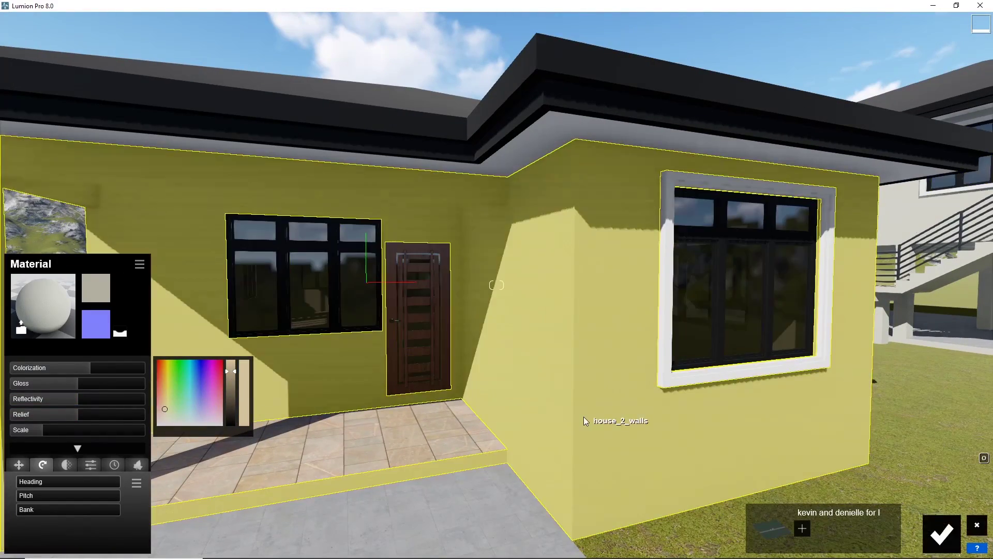
# Assign an indoor plaster material to the single-storey house's roof soffit and raise its colorization.
pyautogui.press('d')
pyautogui.click(440, 140)
pyautogui.click(112, 210)
pyautogui.click(73, 210)
pyautogui.click(191, 242)
pyautogui.click(129, 436)
pyautogui.click(126, 369)
# Assign the outdoor roof material Roof 006 1024 to the long slopes of the single-storey house's roof.
pyautogui.press('s')
pyautogui.moveTo(320, 176); pyautogui.dragTo(405, 157, button='right')
pyautogui.press('a')
pyautogui.press('q')
pyautogui.click(405, 161)
pyautogui.click(72, 211)
pyautogui.click(111, 211)
pyautogui.click(37, 268)
pyautogui.click(48, 297)
pyautogui.click(22, 298)
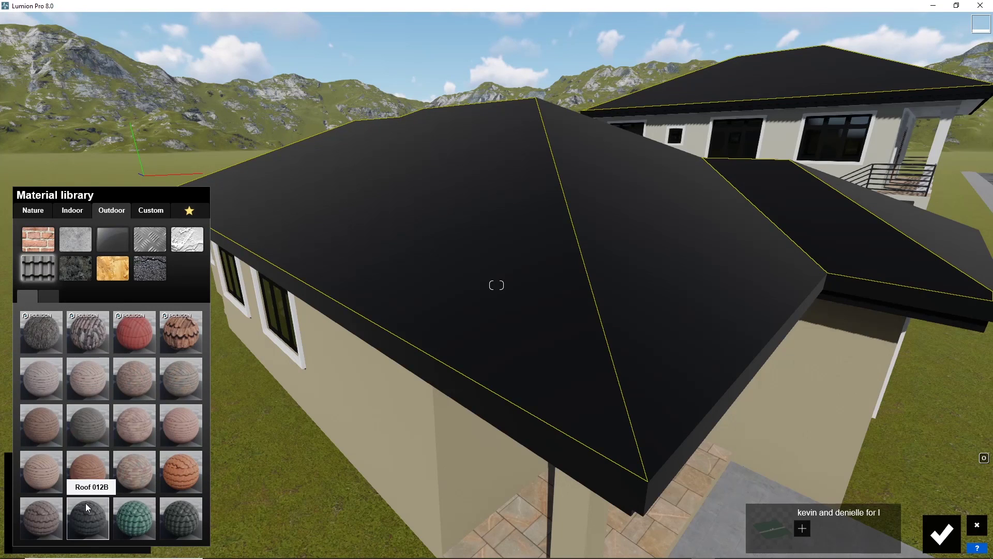
pyautogui.click(85, 504)
pyautogui.click(46, 325)
pyautogui.click(90, 408)
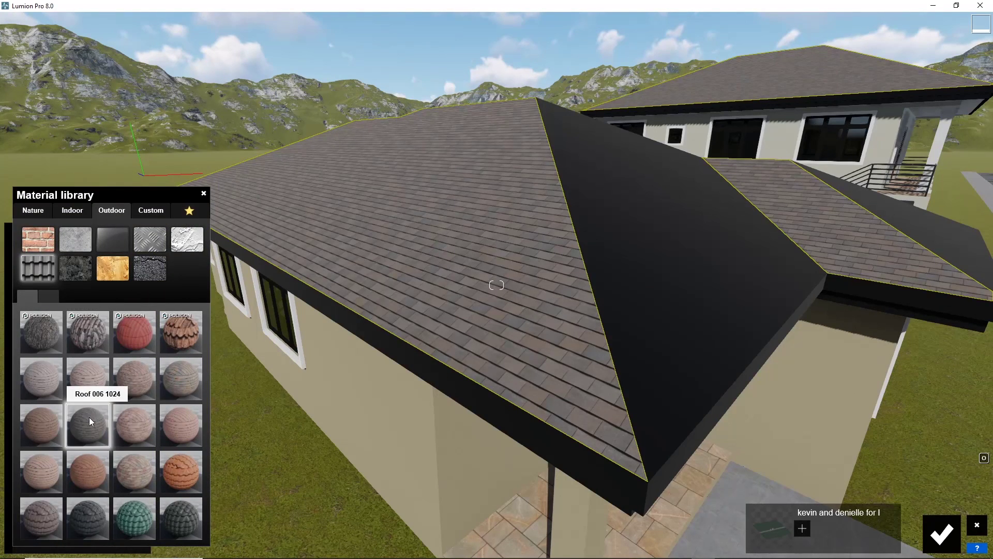
# Colorize the long roof slopes' shingle material black at a medium strength.
pyautogui.click(79, 367)
pyautogui.moveTo(231, 404); pyautogui.dragTo(231, 430)
pyautogui.click(73, 367)
pyautogui.moveTo(66, 367); pyautogui.dragTo(72, 365)
# Assign Roof 006 1024 to the remaining hip slopes of the roof and colorize it black to match.
pyautogui.click(658, 242)
pyautogui.click(112, 210)
pyautogui.click(40, 268)
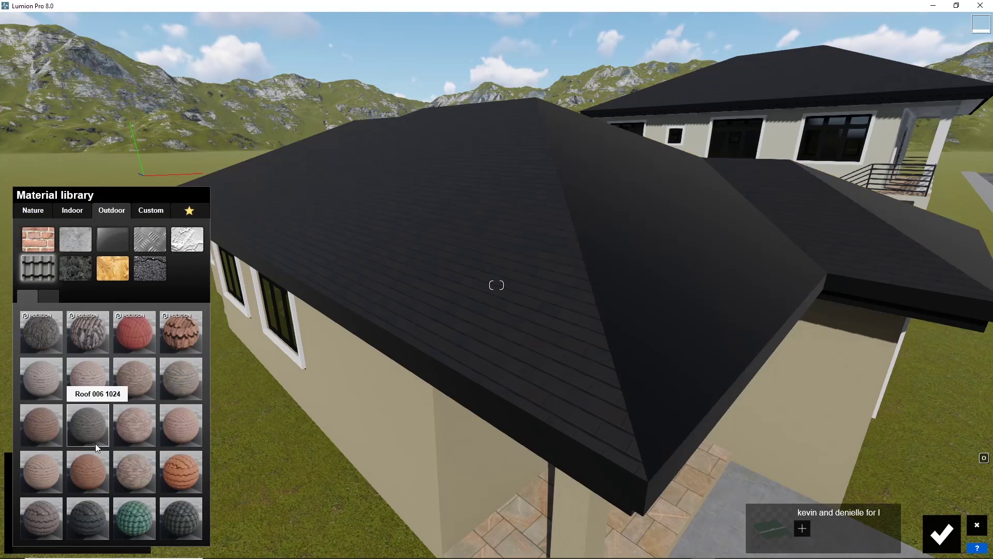
pyautogui.click(95, 443)
pyautogui.moveTo(73, 367); pyautogui.dragTo(74, 366)
pyautogui.moveTo(231, 399); pyautogui.dragTo(229, 435)
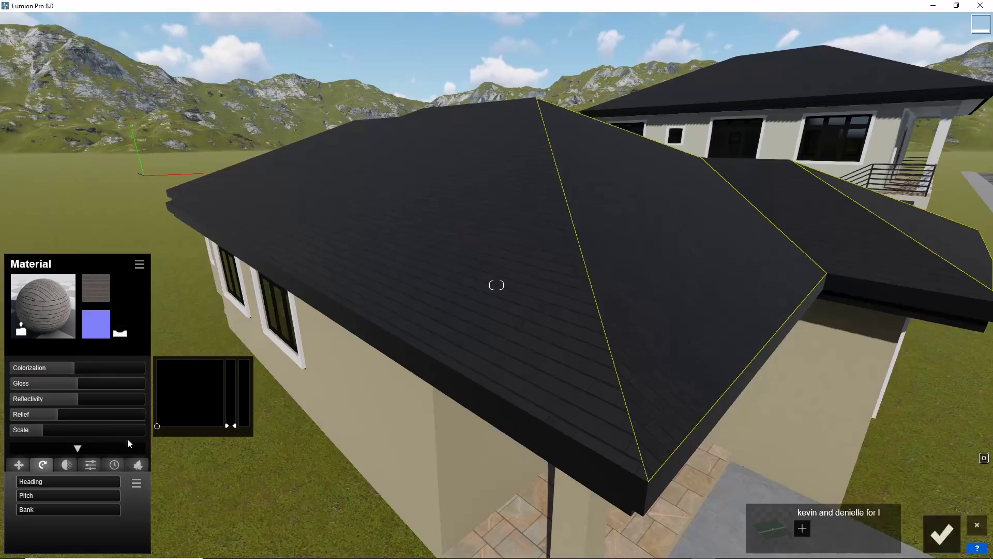
# Adjust the pitch of the hip slopes' shingle texture to about 92 degrees.
pyautogui.moveTo(209, 445); pyautogui.dragTo(166, 461, button='right')
pyautogui.press('d')
pyautogui.click(42, 496)
pyautogui.moveTo(41, 496); pyautogui.dragTo(43, 495)
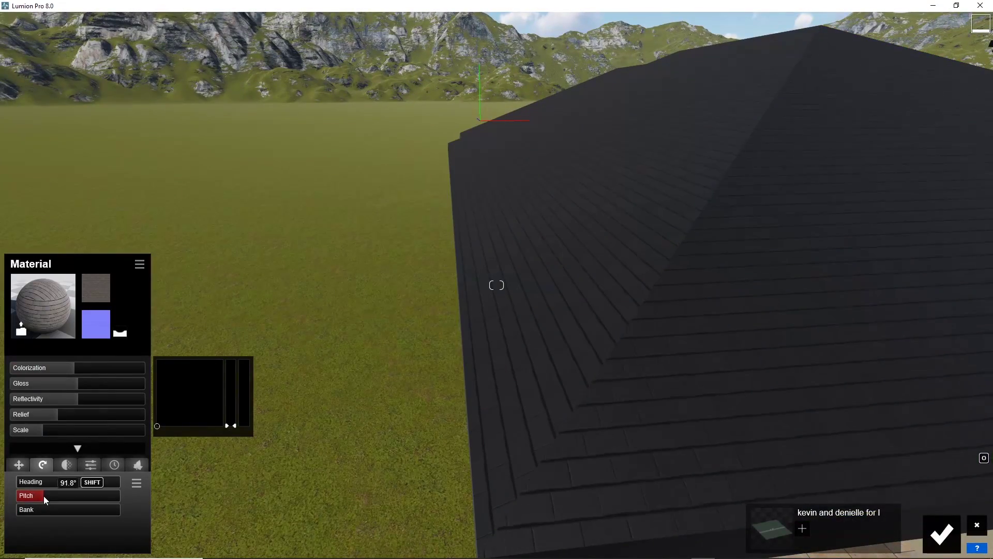
# Assign an outdoor metal material to the fascia around the single-storey house's roof.
pyautogui.press('s')
pyautogui.moveTo(621, 393); pyautogui.dragTo(668, 357, button='right')
pyautogui.click(674, 351)
pyautogui.click(97, 210)
pyautogui.click(146, 241)
pyautogui.click(48, 328)
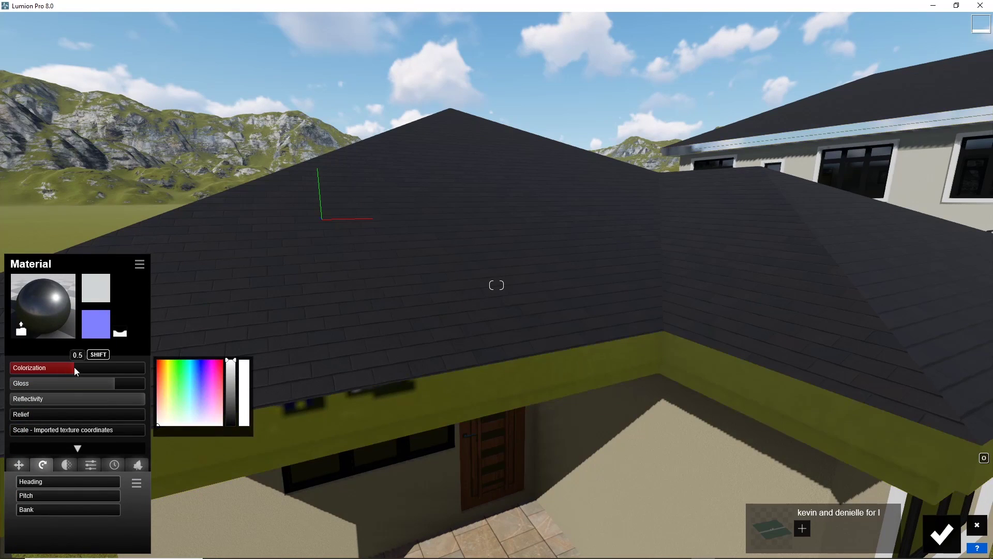
# Tint the fascia metal black, reduce its reflectivity, gloss and colorization strength, and save the material changes.
pyautogui.moveTo(231, 398); pyautogui.dragTo(228, 430)
pyautogui.moveTo(71, 399); pyautogui.dragTo(55, 382)
pyautogui.moveTo(429, 284); pyautogui.dragTo(450, 285, button='right')
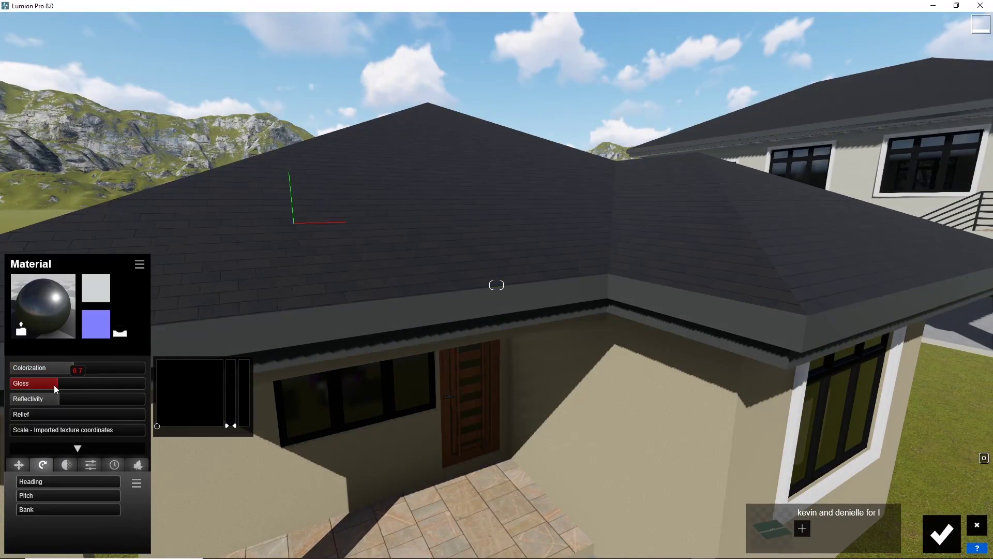
pyautogui.moveTo(67, 367); pyautogui.dragTo(41, 368)
pyautogui.scroll(-3, 450, 321)
pyautogui.moveTo(450, 331); pyautogui.dragTo(554, 271, button='right')
pyautogui.scroll(-5, 886, 374)
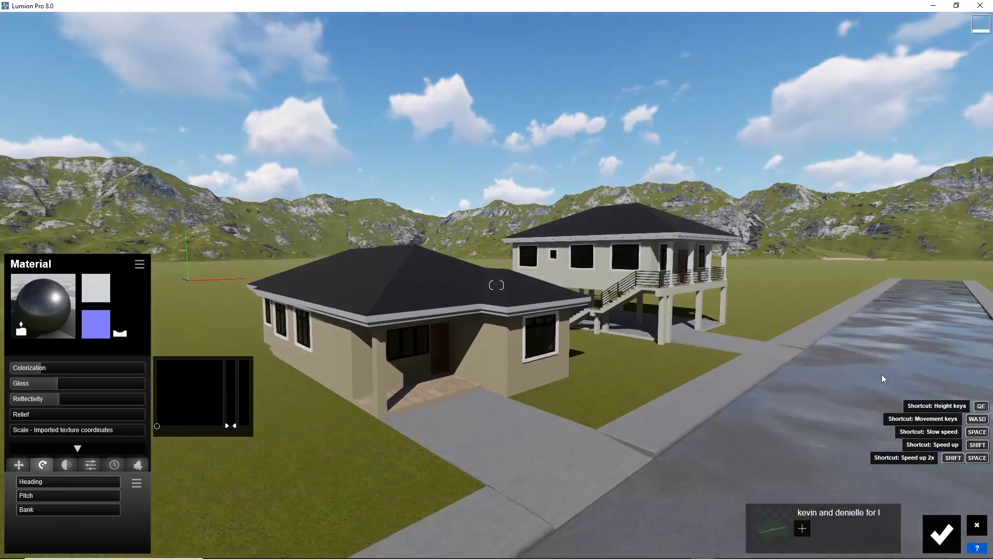
pyautogui.press('w')
pyautogui.moveTo(877, 387); pyautogui.dragTo(734, 427, button='right')
pyautogui.click(942, 534)
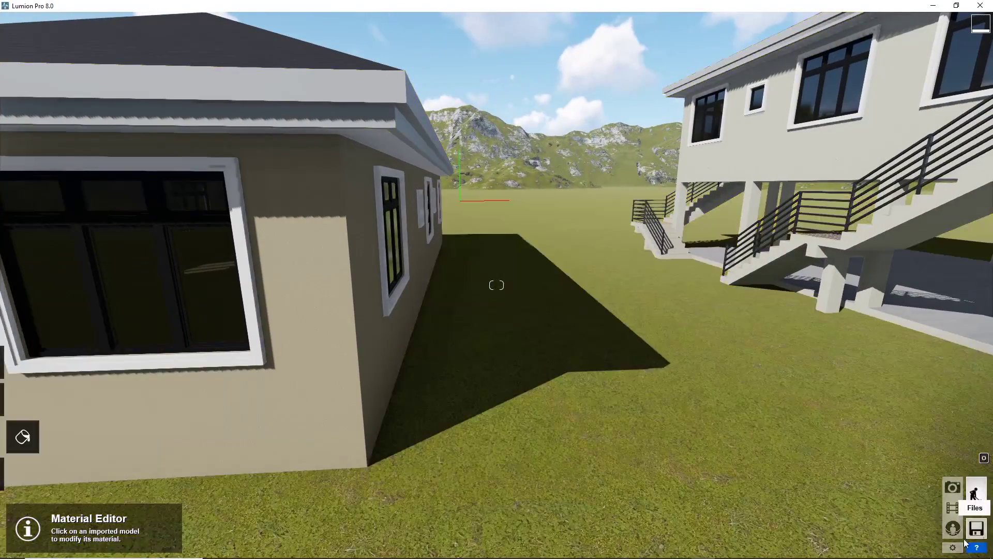
# Check the editor quality and resolution options in the settings.
pyautogui.click(954, 548)
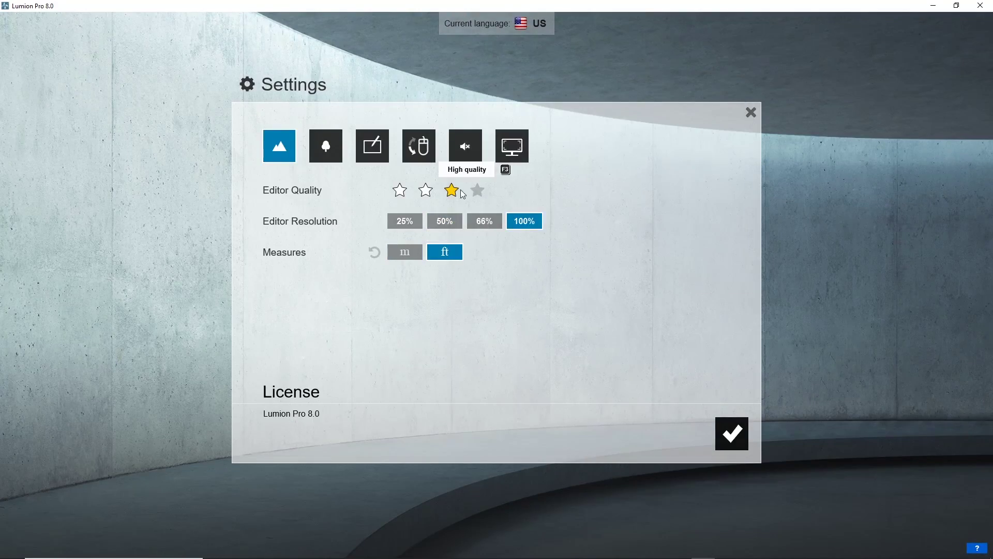
pyautogui.click(751, 112)
pyautogui.moveTo(752, 116); pyautogui.dragTo(569, 285, button='right')
pyautogui.press('w')
pyautogui.press('s')
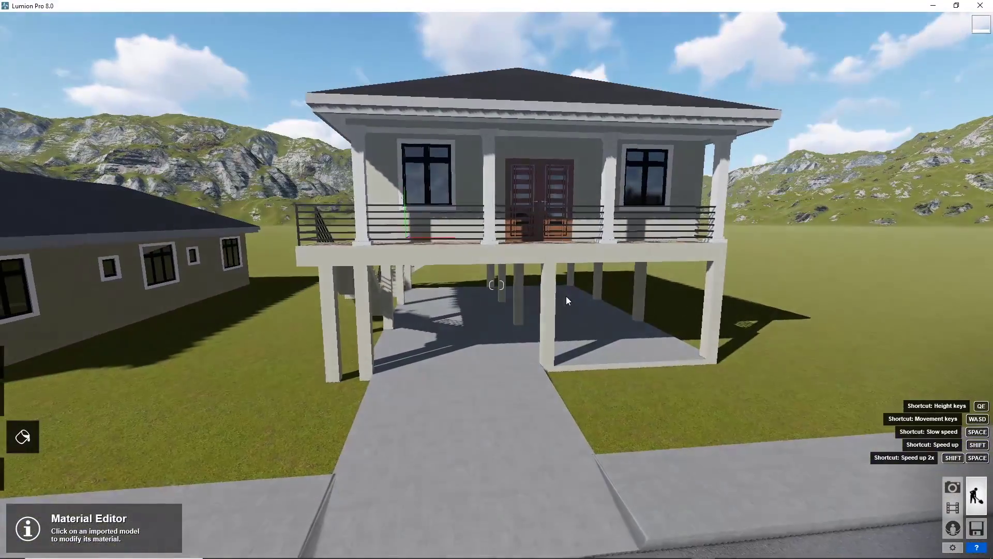
# Place House_US_010 from the outdoor building library on the lawn beside the raised house and rotate it toward the road.
pyautogui.click(28, 483)
pyautogui.click(69, 534)
pyautogui.click(336, 131)
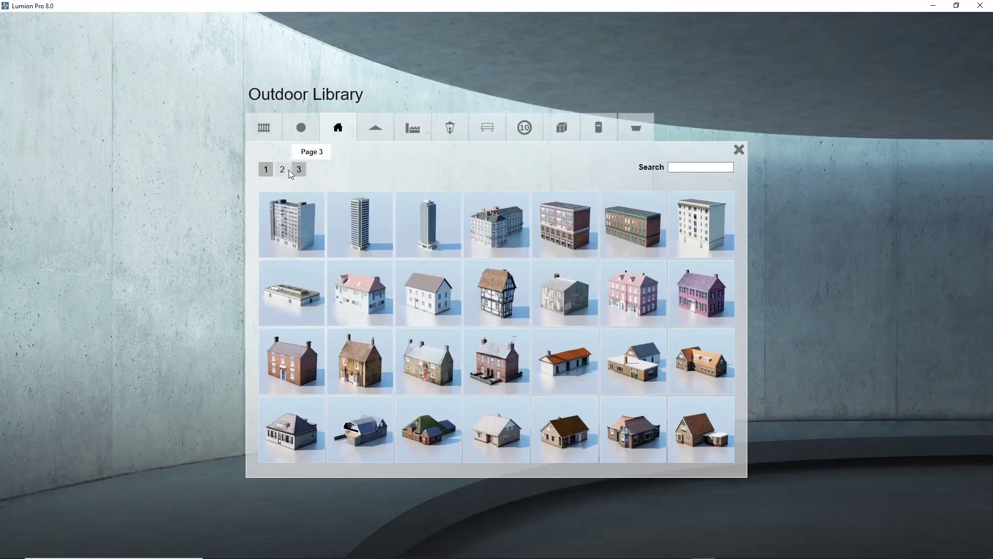
pyautogui.click(284, 170)
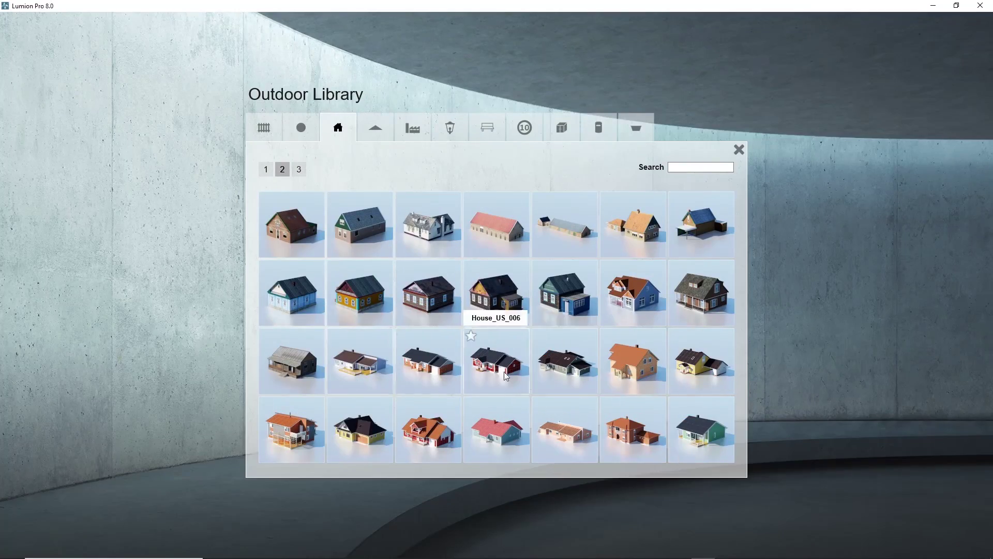
pyautogui.click(291, 430)
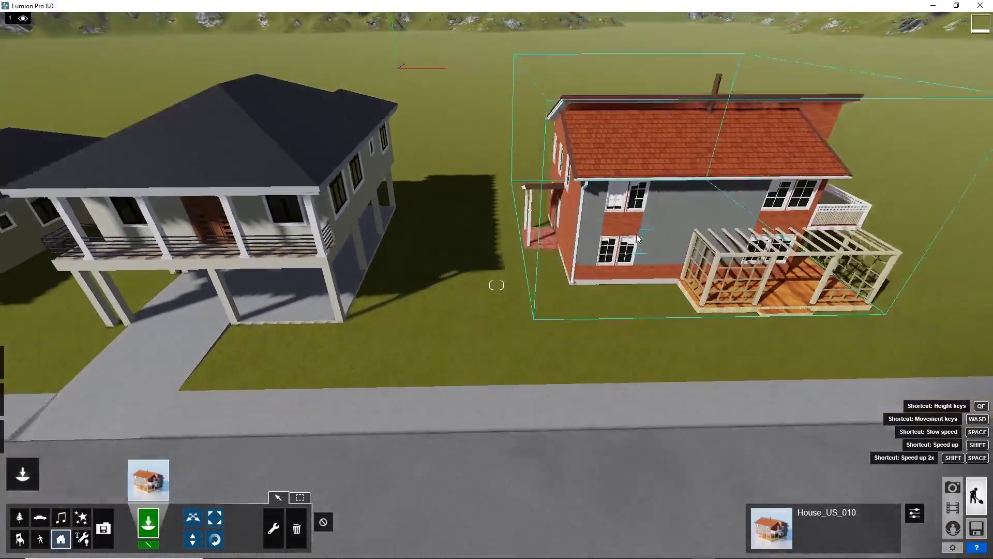
pyautogui.moveTo(637, 238); pyautogui.dragTo(630, 239, button='right')
pyautogui.press('s')
pyautogui.press('r')
pyautogui.moveTo(537, 355); pyautogui.dragTo(467, 284)
pyautogui.click(193, 517)
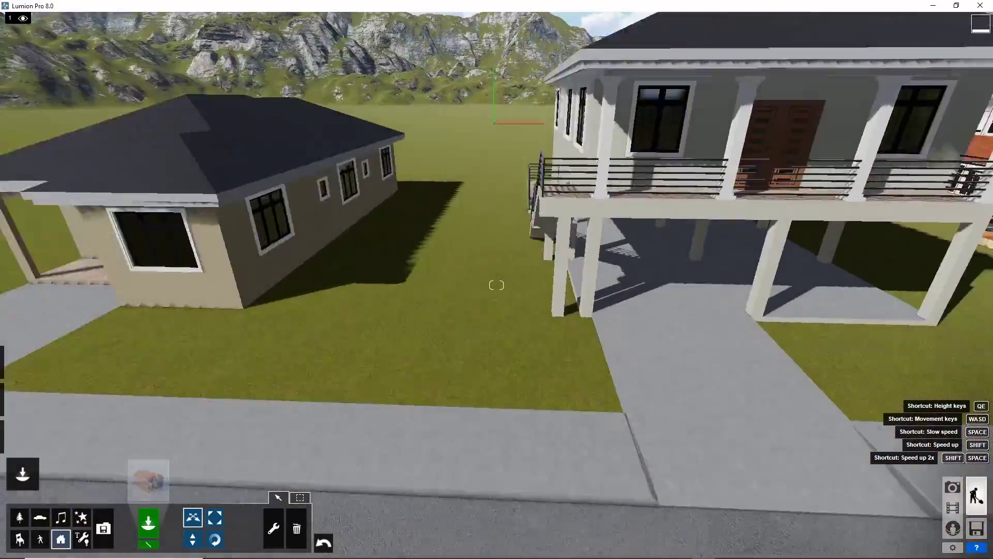
# Place House_US_012 on the lawn on the free side of the single-storey house, facing the road.
pyautogui.press('s')
pyautogui.click(148, 480)
pyautogui.click(429, 430)
pyautogui.moveTo(496, 289); pyautogui.dragTo(267, 296, button='right')
pyautogui.press('a')
pyautogui.click(267, 299)
pyautogui.press('s')
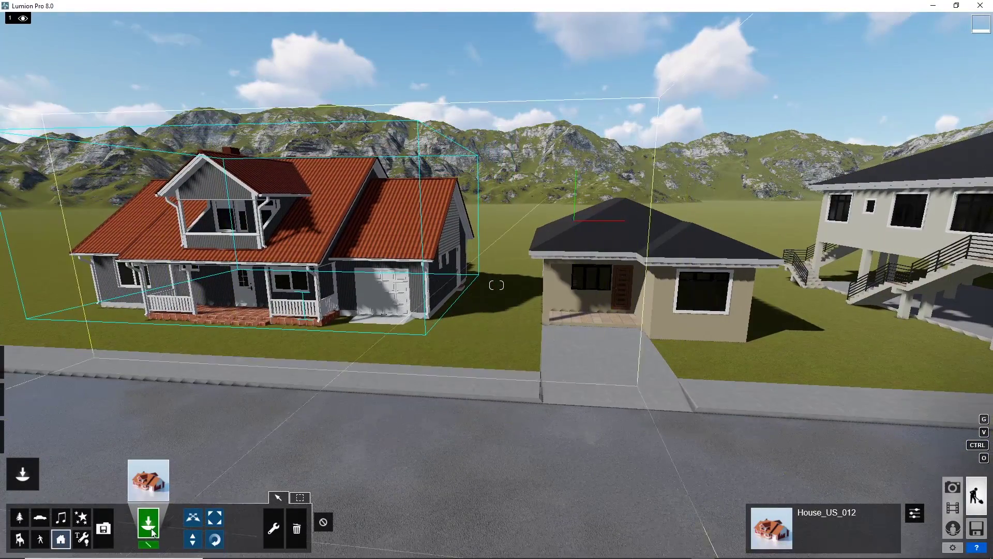
pyautogui.click(324, 522)
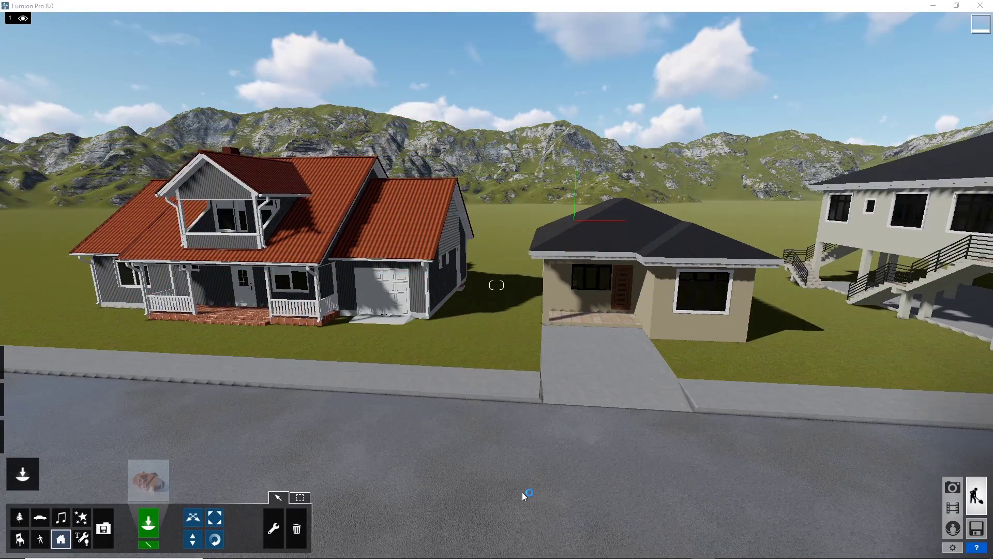
# Place Car_010 vehicles on the single-storey house's driveway and on the road in front of it.
pyautogui.press('w')
pyautogui.moveTo(522, 492); pyautogui.dragTo(647, 486, button='right')
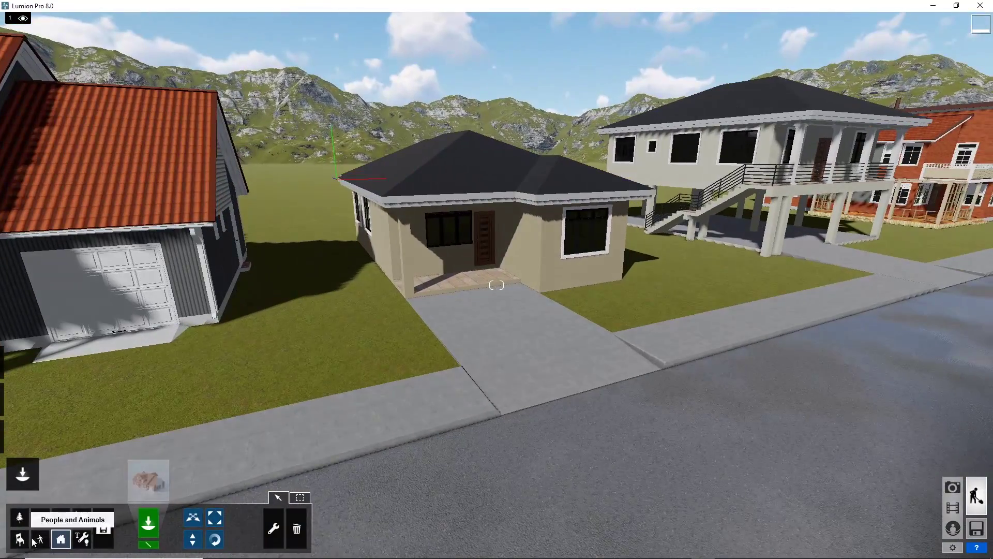
pyautogui.click(41, 518)
pyautogui.click(159, 480)
pyautogui.click(451, 127)
pyautogui.click(338, 127)
pyautogui.click(428, 225)
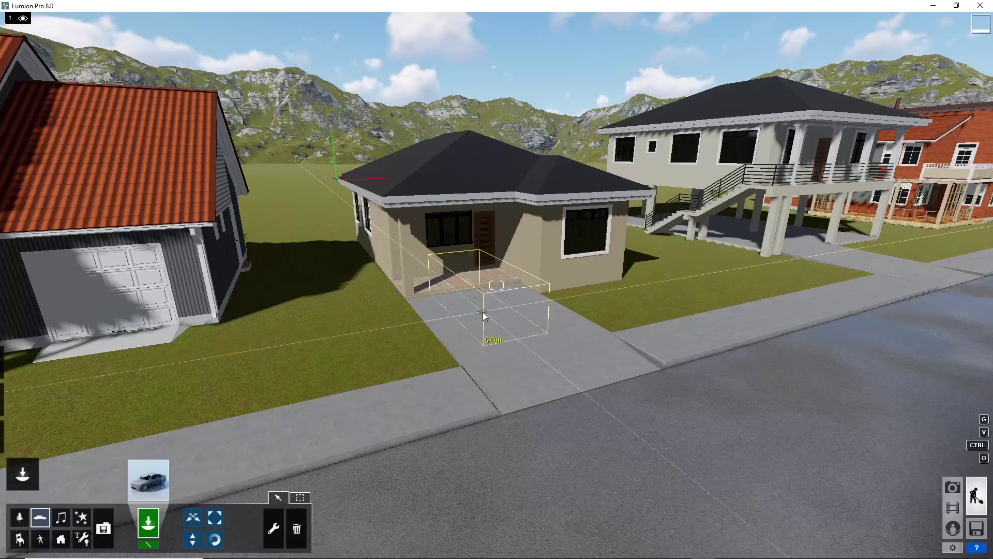
pyautogui.click(506, 321)
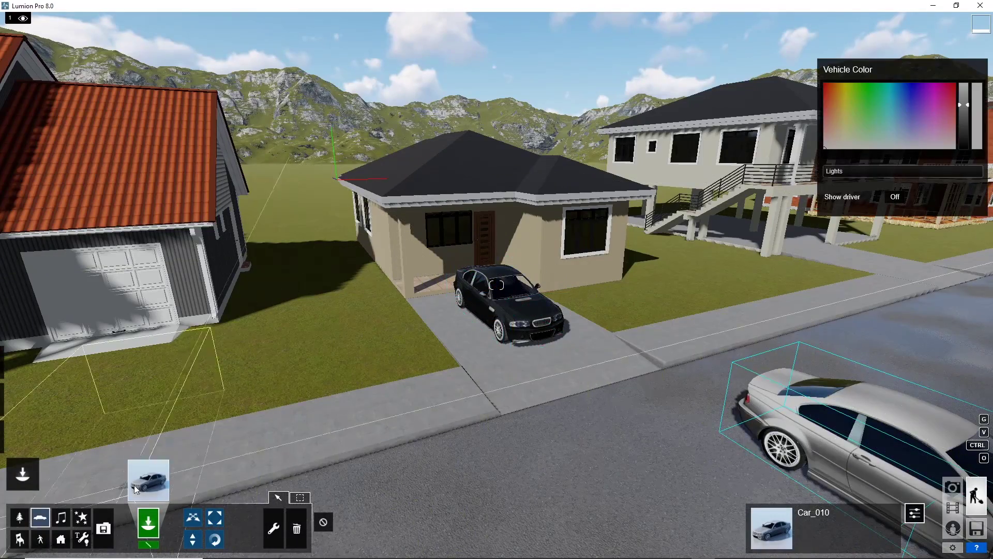
# Place Car_HD_007 on the paved parking area underneath the raised house.
pyautogui.click(145, 482)
pyautogui.click(501, 428)
pyautogui.moveTo(393, 316); pyautogui.dragTo(479, 307, button='right')
pyautogui.press('w')
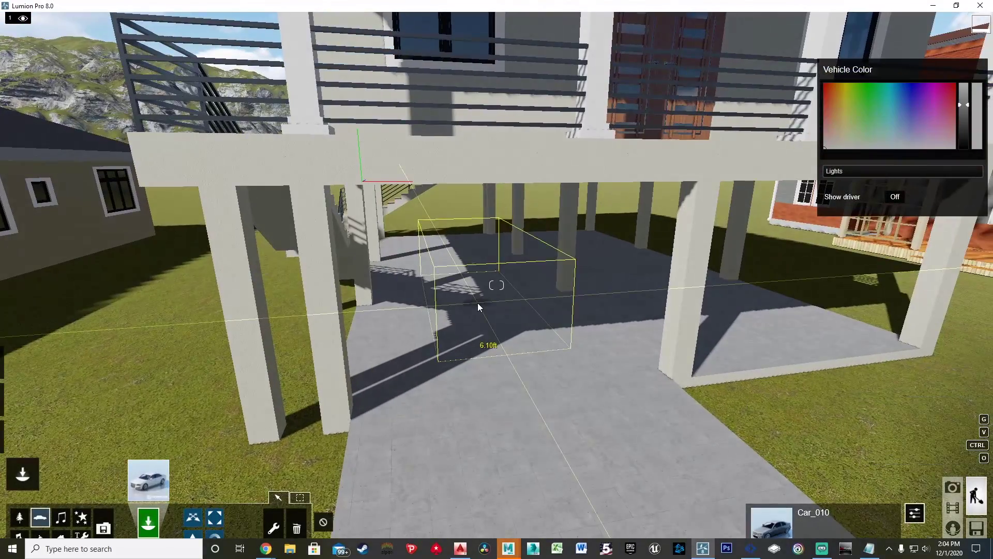
pyautogui.click(459, 312)
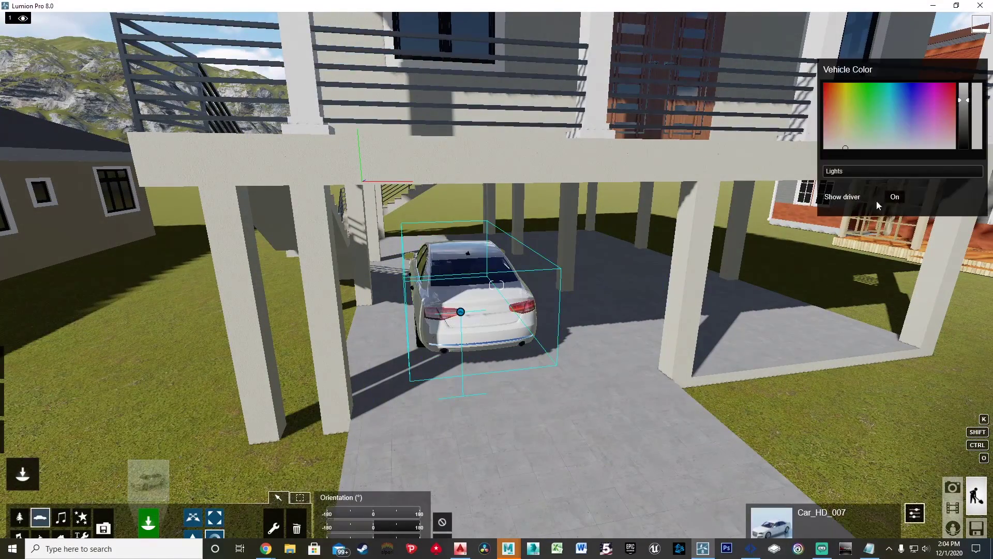
# Switch to Maya and open the two-house scene from the recent files.
pyautogui.click(517, 550)
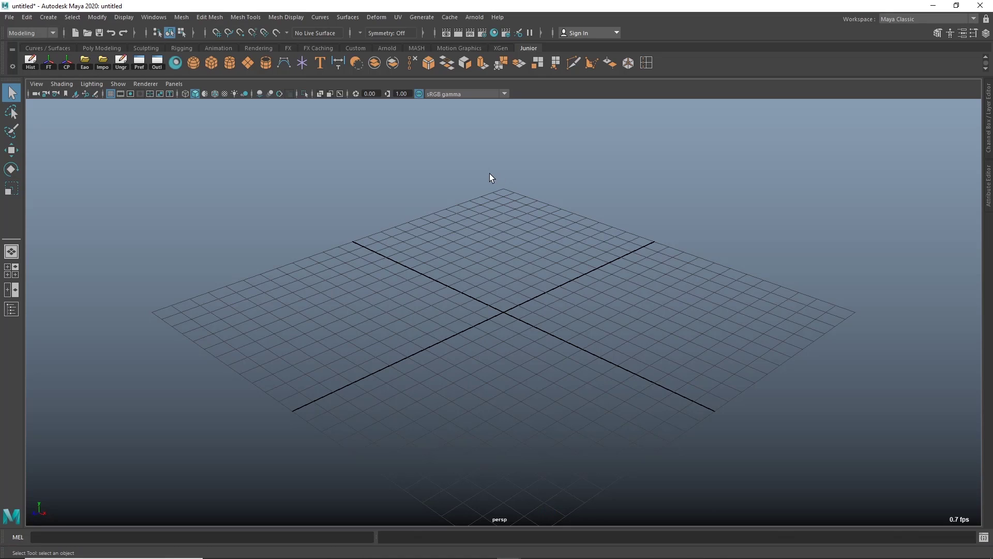
pyautogui.click(9, 17)
pyautogui.moveTo(46, 341)
pyautogui.click(181, 342)
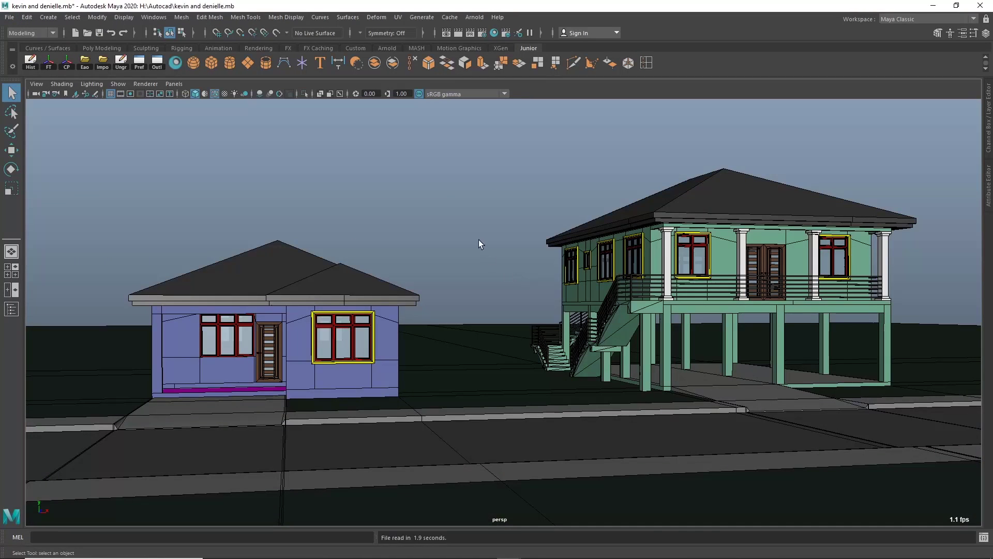
# Create a polygon cube near the single-storey house and set its height to 4.
pyautogui.keyDown('alt'); pyautogui.moveTo(479, 240); pyautogui.dragTo(473, 295); pyautogui.keyUp('alt')
pyautogui.keyDown('alt'); pyautogui.moveTo(473, 295); pyautogui.dragTo(667, 269, button='middle'); pyautogui.keyUp('alt')
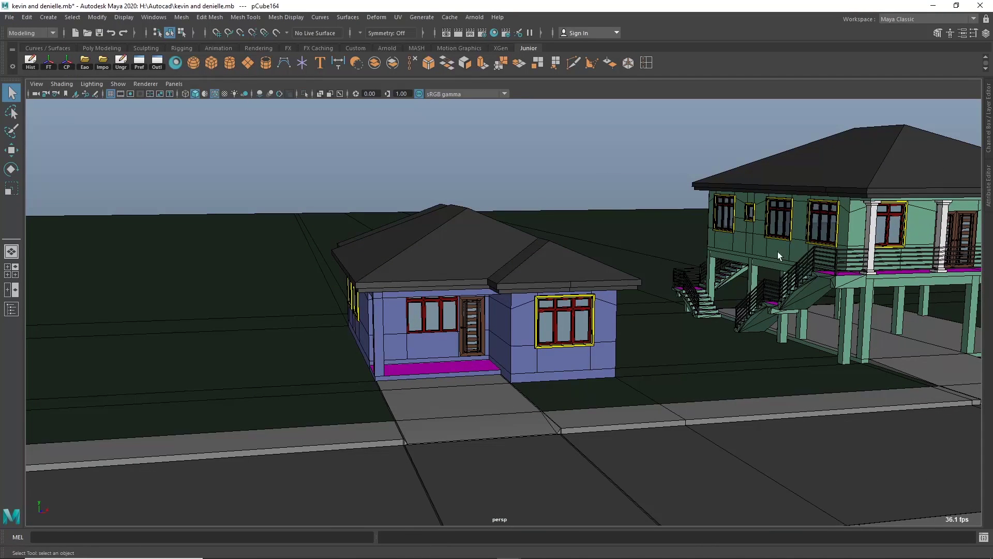
pyautogui.keyDown('alt'); pyautogui.moveTo(875, 223); pyautogui.dragTo(718, 259, button='right'); pyautogui.keyUp('alt')
pyautogui.press('w')
pyautogui.click(988, 198)
pyautogui.click(988, 124)
pyautogui.click(885, 220)
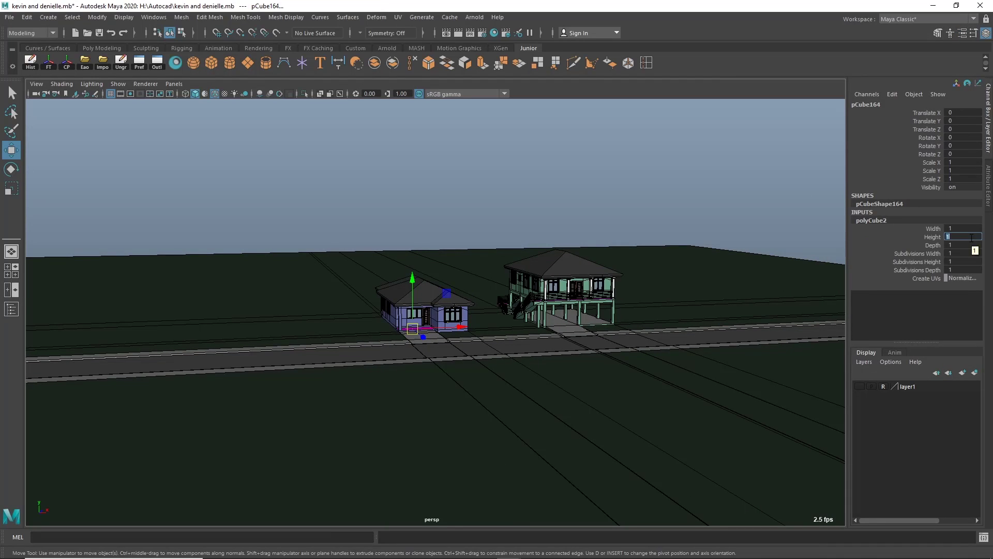
pyautogui.write('4')
pyautogui.press('Return')
# Raise the new cube toward the ground level near the single-storey house.
pyautogui.scroll(5, 341, 437)
pyautogui.moveTo(342, 398); pyautogui.dragTo(364, 406, button='middle')
pyautogui.scroll(4, 333, 432)
pyautogui.moveTo(338, 454); pyautogui.dragTo(332, 373)
pyautogui.scroll(-6, 326, 457)
pyautogui.moveTo(394, 371); pyautogui.dragTo(393, 376, button='middle')
pyautogui.scroll(6, 396, 395)
pyautogui.keyDown('alt'); pyautogui.moveTo(393, 341); pyautogui.dragTo(401, 279); pyautogui.keyUp('alt')
# Delete the cube's bottom face and move the cube to the sidewalk edge beside the single-storey house's driveway.
pyautogui.moveTo(433, 170); pyautogui.dragTo(433, 218, button='right')
pyautogui.click(432, 200)
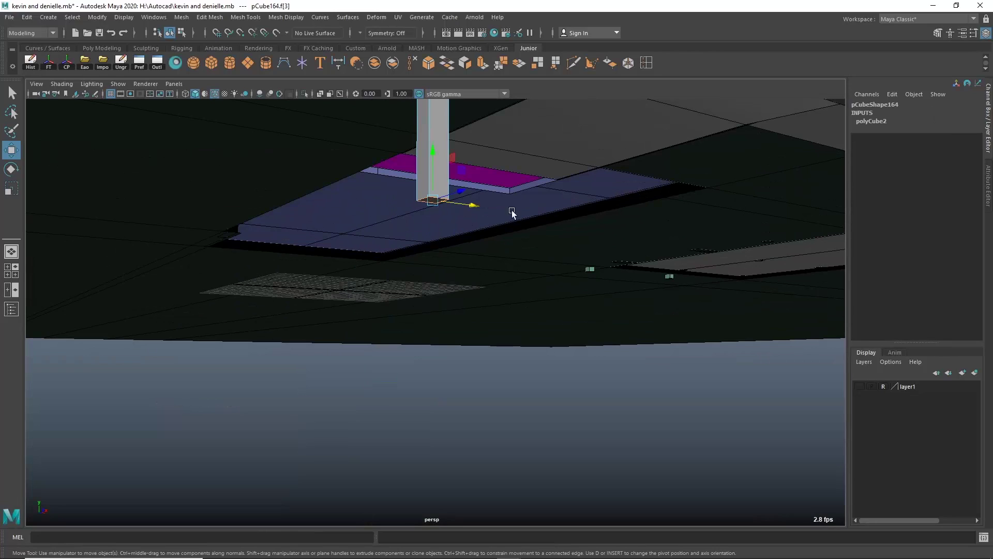
pyautogui.keyDown('alt'); pyautogui.moveTo(550, 210); pyautogui.dragTo(546, 310); pyautogui.keyUp('alt')
pyautogui.moveTo(490, 344); pyautogui.dragTo(489, 290)
pyautogui.keyDown('alt'); pyautogui.moveTo(456, 197); pyautogui.dragTo(517, 248); pyautogui.keyUp('alt')
pyautogui.press('F8')
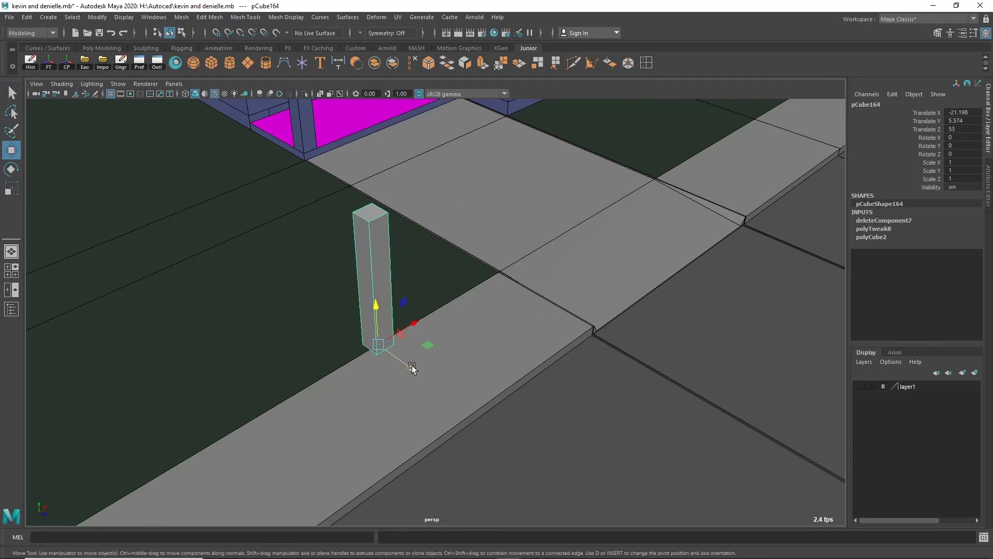
# Stretch the cube's rear face back past the single-storey house to the rear of the lot.
pyautogui.moveTo(363, 235); pyautogui.dragTo(363, 280, button='right')
pyautogui.keyDown('alt'); pyautogui.moveTo(373, 269); pyautogui.dragTo(527, 264); pyautogui.keyUp('alt')
pyautogui.click(787, 231)
pyautogui.scroll(-6, 788, 231)
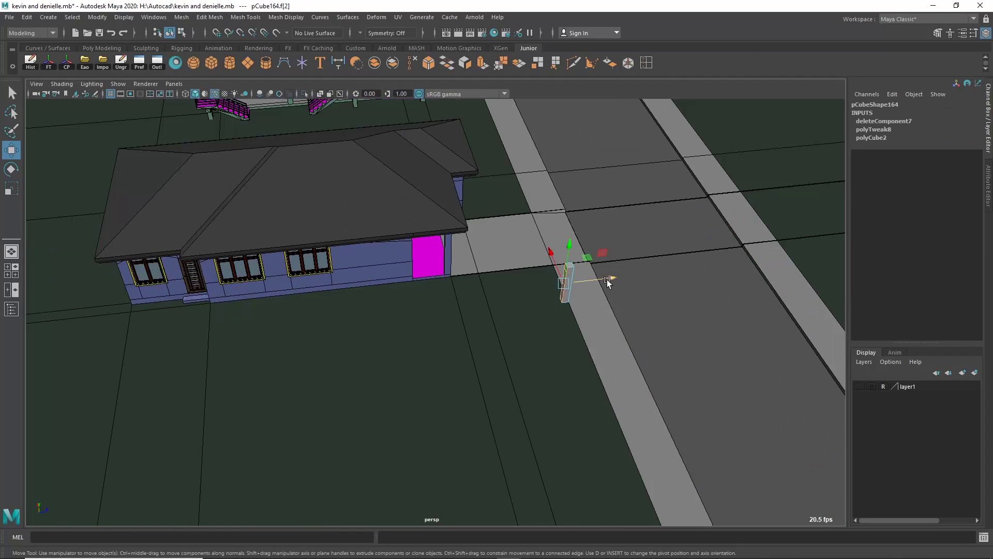
pyautogui.moveTo(606, 281); pyautogui.dragTo(106, 335)
# Stretch the box's side face across both lots until it passes the raised house.
pyautogui.keyDown('alt'); pyautogui.moveTo(300, 408); pyautogui.dragTo(563, 393, button='middle'); pyautogui.keyUp('alt')
pyautogui.moveTo(563, 394); pyautogui.dragTo(487, 400, button='middle')
pyautogui.keyDown('alt'); pyautogui.moveTo(398, 411); pyautogui.dragTo(290, 331); pyautogui.keyUp('alt')
pyautogui.scroll(-5, 361, 310)
pyautogui.click(357, 267)
pyautogui.moveTo(404, 264); pyautogui.dragTo(713, 284)
# Delete the stretched box's top and road-facing faces to leave three perimeter walls.
pyautogui.keyDown('alt'); pyautogui.moveTo(321, 253); pyautogui.dragTo(389, 293); pyautogui.keyUp('alt')
pyautogui.click(390, 293)
pyautogui.keyDown('alt'); pyautogui.moveTo(575, 321); pyautogui.dragTo(543, 251); pyautogui.keyUp('alt')
pyautogui.click(502, 331)
pyautogui.press('Delete')
pyautogui.click(514, 310)
pyautogui.press('Delete')
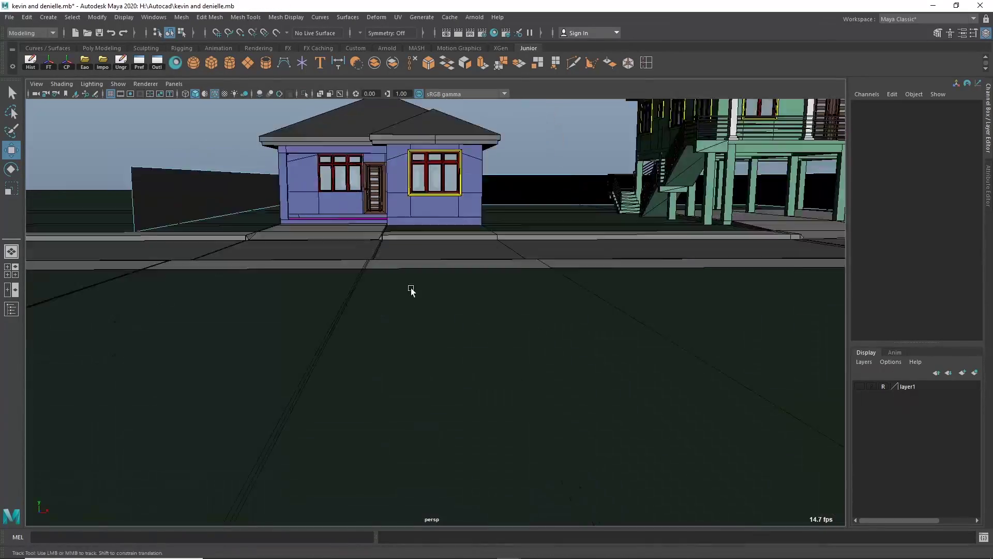
# Extrude the perimeter wall faces to give the fence thickness.
pyautogui.keyDown('alt'); pyautogui.moveTo(543, 251); pyautogui.dragTo(288, 303, button='middle'); pyautogui.keyUp('alt')
pyautogui.click(288, 304)
pyautogui.keyDown('alt'); pyautogui.moveTo(307, 322); pyautogui.dragTo(283, 323); pyautogui.keyUp('alt')
pyautogui.keyDown('alt'); pyautogui.moveTo(283, 324); pyautogui.dragTo(735, 284, button='middle'); pyautogui.keyUp('alt')
pyautogui.moveTo(274, 217); pyautogui.dragTo(315, 181, button='right')
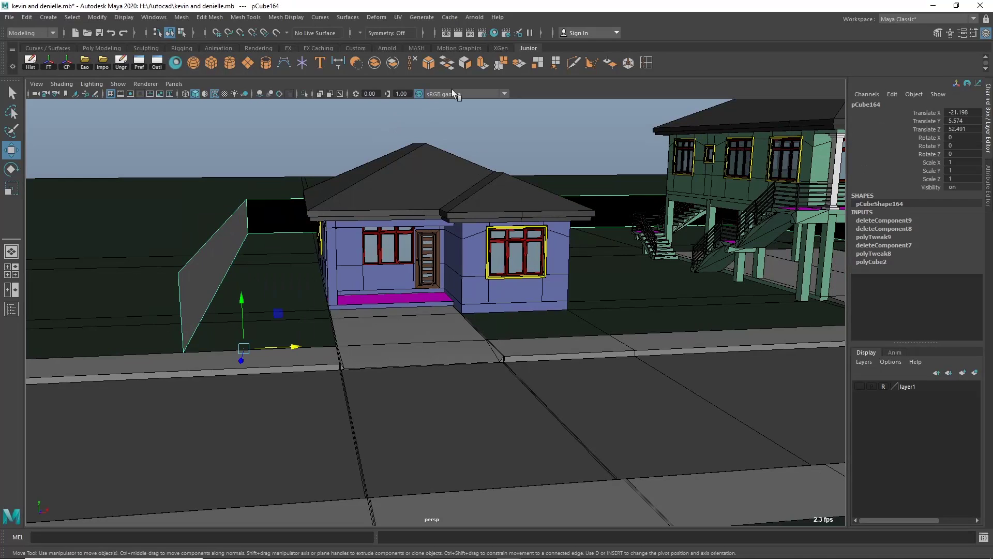
pyautogui.click(428, 63)
pyautogui.click(251, 185)
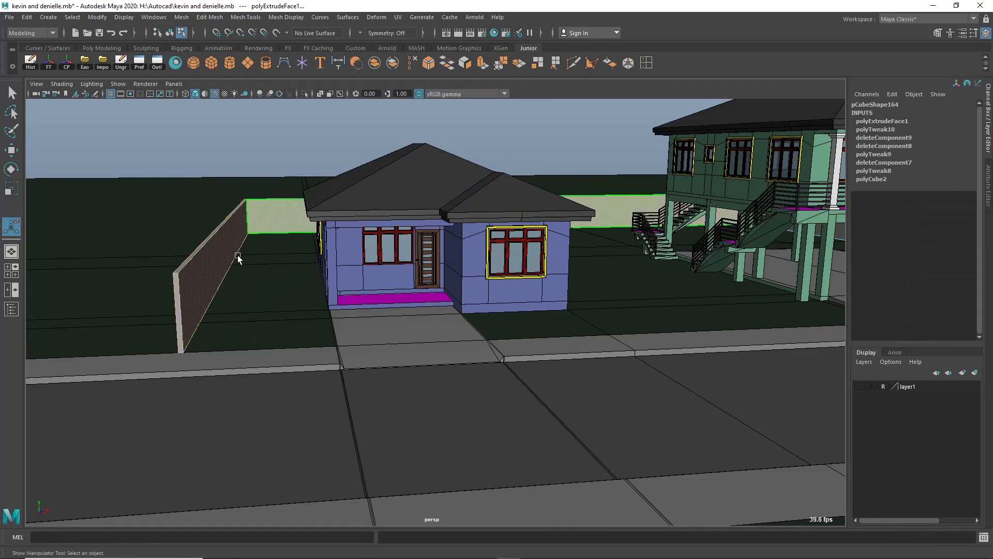
# Duplicate the perimeter fence and move the copy sideways so its side wall stands between the two houses.
pyautogui.keyDown('alt'); pyautogui.moveTo(251, 185); pyautogui.dragTo(707, 179); pyautogui.keyUp('alt')
pyautogui.moveTo(637, 228); pyautogui.dragTo(672, 209, button='right')
pyautogui.click(661, 233)
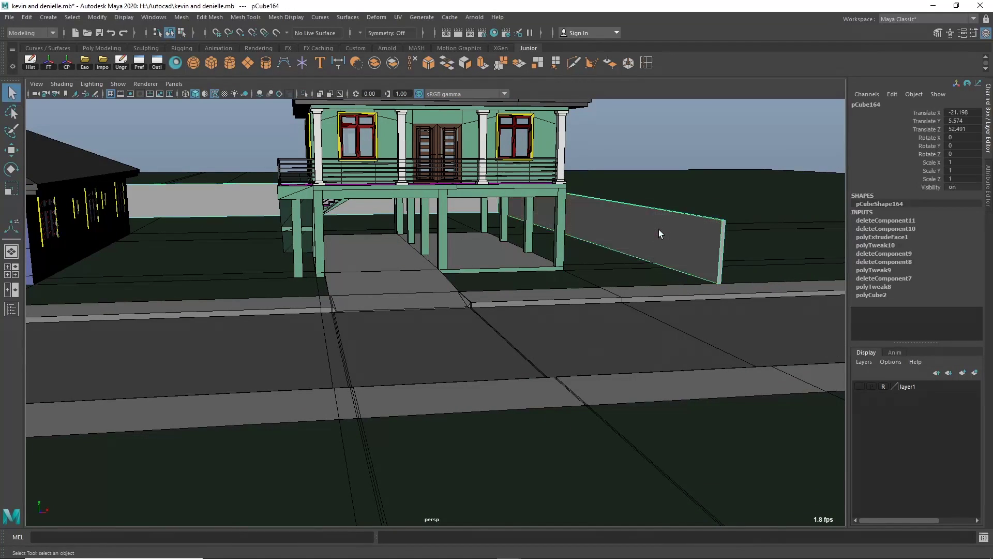
pyautogui.keyDown('alt'); pyautogui.moveTo(660, 232); pyautogui.dragTo(372, 324); pyautogui.keyUp('alt')
pyautogui.hotkey('ctrl', 'd')
pyautogui.press('w')
pyautogui.moveTo(292, 347); pyautogui.dragTo(515, 340)
# Delete the duplicate fence's surplus rear and far side faces, keeping only the dividing wall.
pyautogui.moveTo(737, 204); pyautogui.dragTo(738, 234, button='right')
pyautogui.moveTo(694, 171); pyautogui.dragTo(786, 290)
pyautogui.press('Delete')
pyautogui.moveTo(679, 252); pyautogui.dragTo(701, 359)
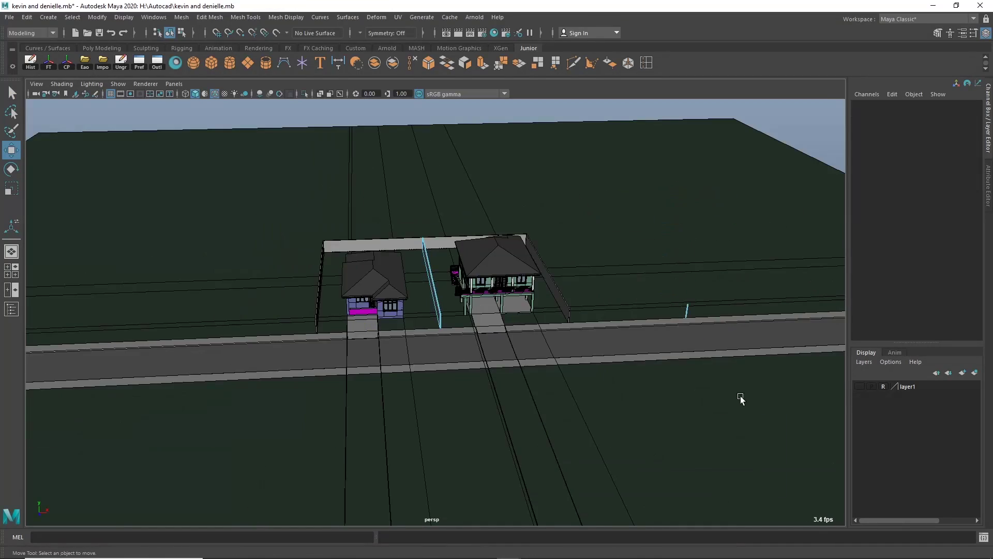
pyautogui.press('Delete')
# Assign a new Lambert material named outer_wall to the perimeter fence and the dividing wall.
pyautogui.keyDown('alt'); pyautogui.moveTo(741, 393); pyautogui.dragTo(468, 251); pyautogui.keyUp('alt')
pyautogui.scroll(8, 468, 251)
pyautogui.moveTo(474, 263); pyautogui.dragTo(551, 232, button='right')
pyautogui.click(428, 254)
pyautogui.scroll(-10, 483, 309)
pyautogui.click(483, 310)
pyautogui.keyDown('alt'); pyautogui.moveTo(372, 331); pyautogui.dragTo(507, 329); pyautogui.keyUp('alt')
pyautogui.click(494, 296)
pyautogui.keyDown('shift'); pyautogui.click(446, 232); pyautogui.keyUp('shift')
pyautogui.moveTo(446, 232); pyautogui.dragTo(465, 495, button='right')
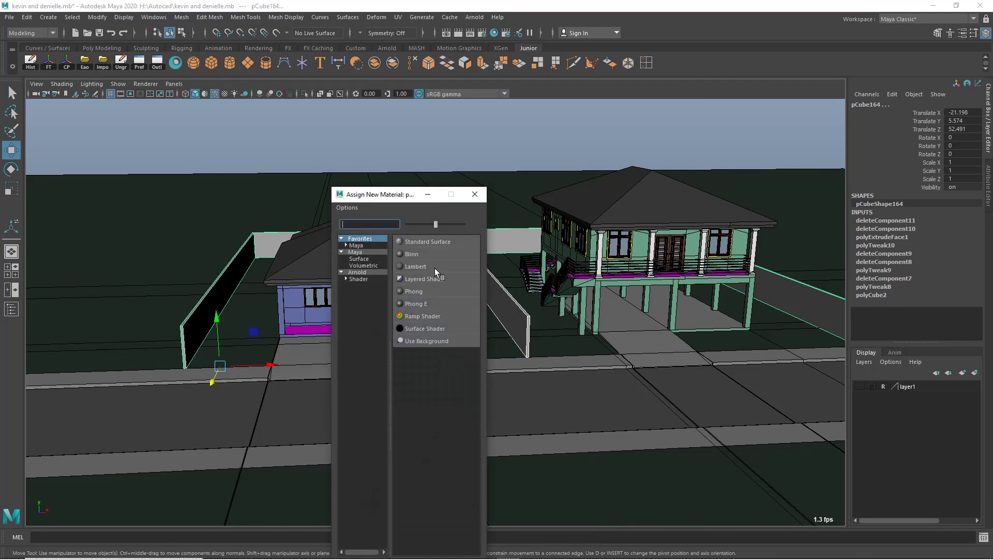
pyautogui.click(435, 269)
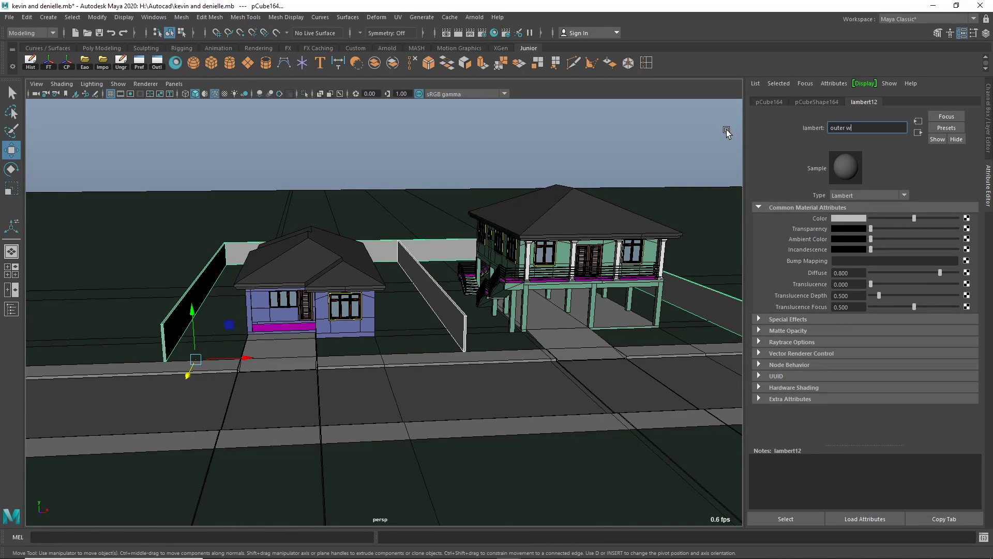
# Export the whole model group as FBX, overwriting the existing file made for Lumion.
pyautogui.click(11, 309)
pyautogui.click(106, 175)
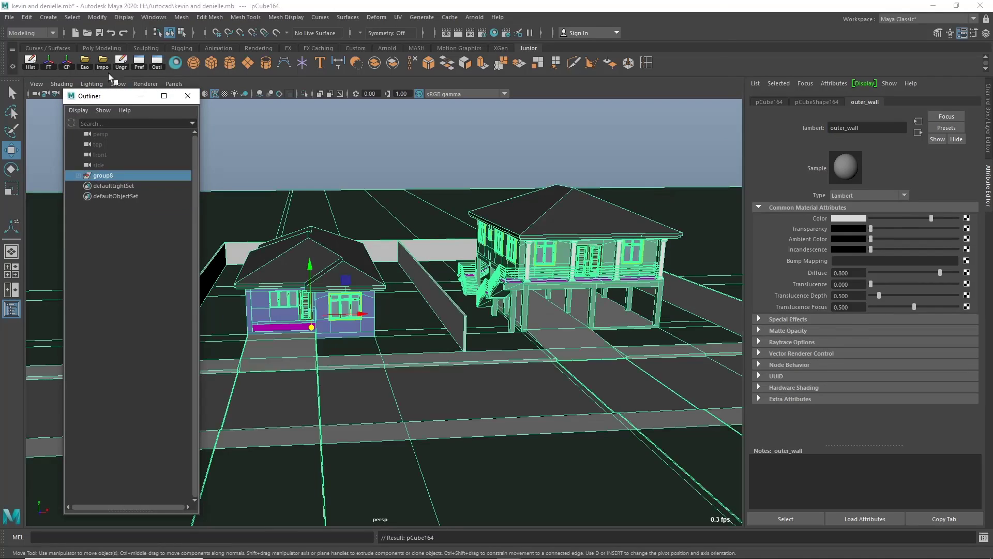
pyautogui.click(9, 16)
pyautogui.click(129, 155)
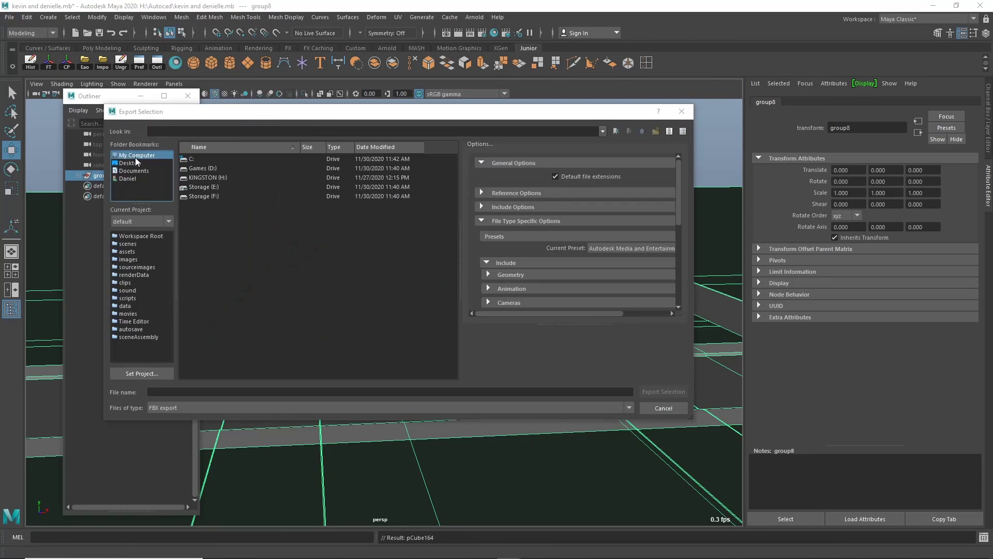
pyautogui.doubleClick(227, 178)
pyautogui.click(218, 189)
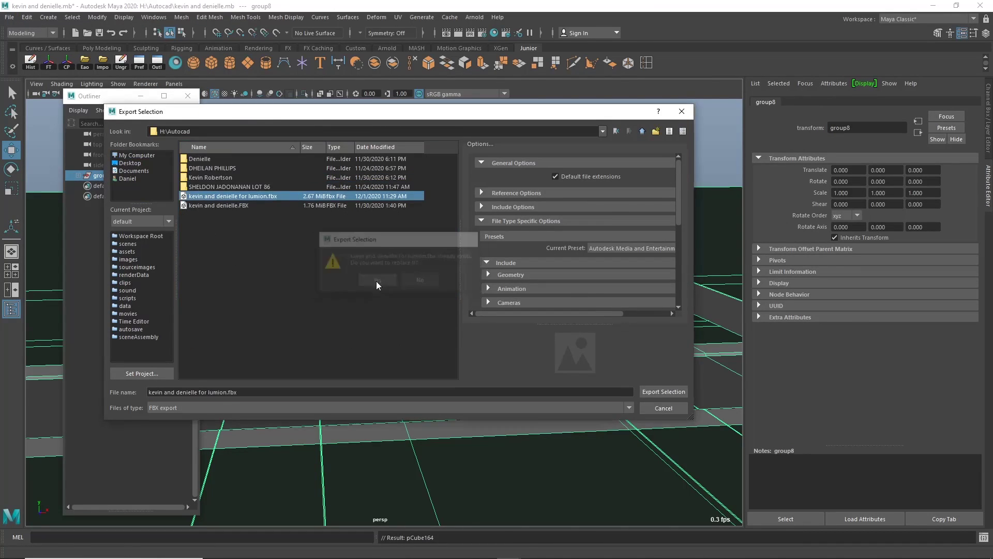
pyautogui.click(377, 280)
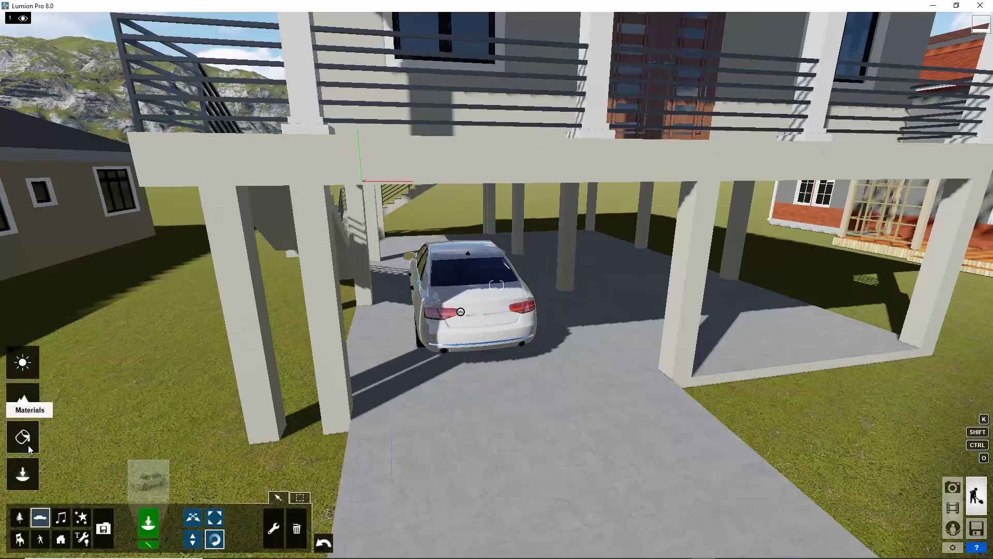
# In Lumion, apply an outdoor wall material from the material library to the fence's outer_wall surface.
pyautogui.click(22, 401)
pyautogui.click(244, 216)
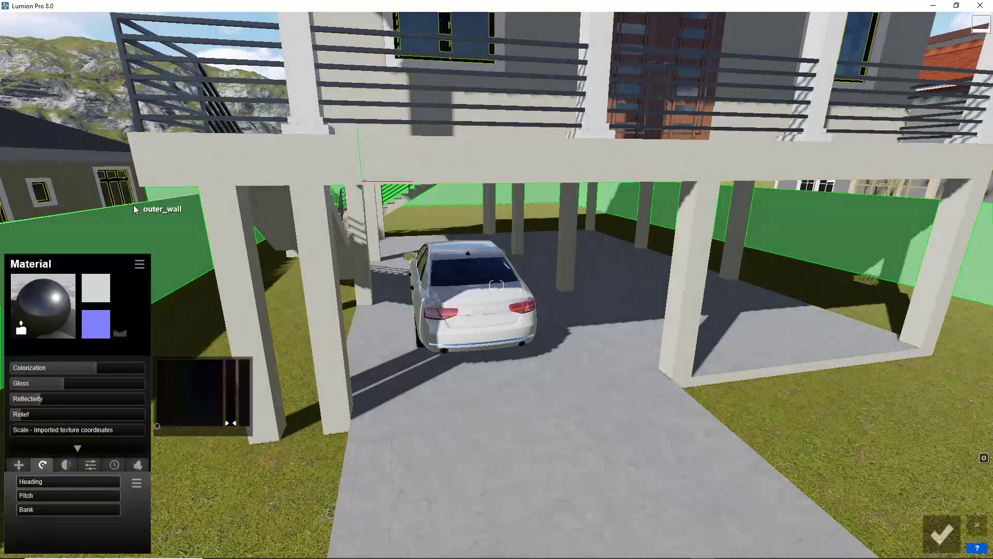
pyautogui.scroll(-10, 551, 290)
pyautogui.moveTo(688, 332); pyautogui.dragTo(591, 339, button='right')
pyautogui.press('a')
pyautogui.click(43, 305)
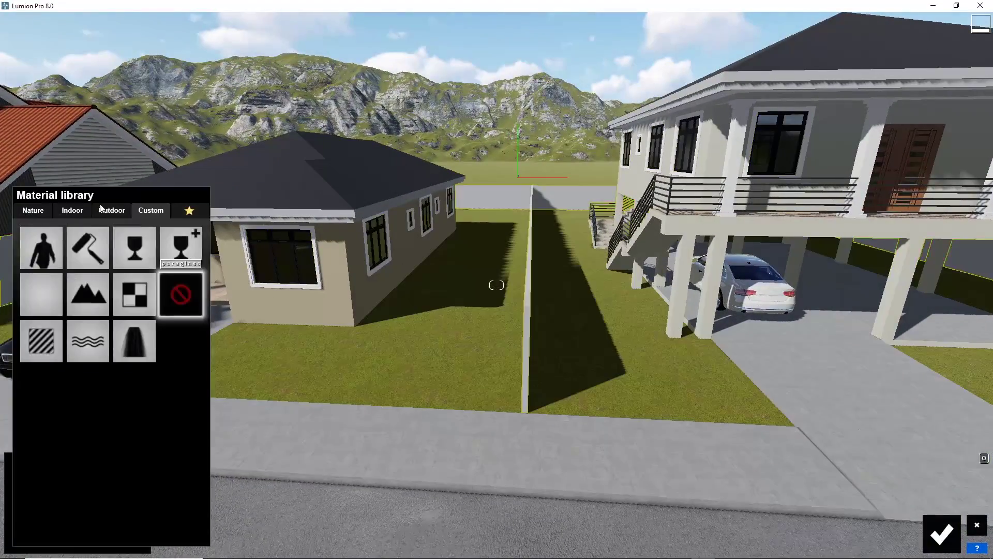
pyautogui.click(111, 211)
pyautogui.click(187, 240)
pyautogui.click(182, 334)
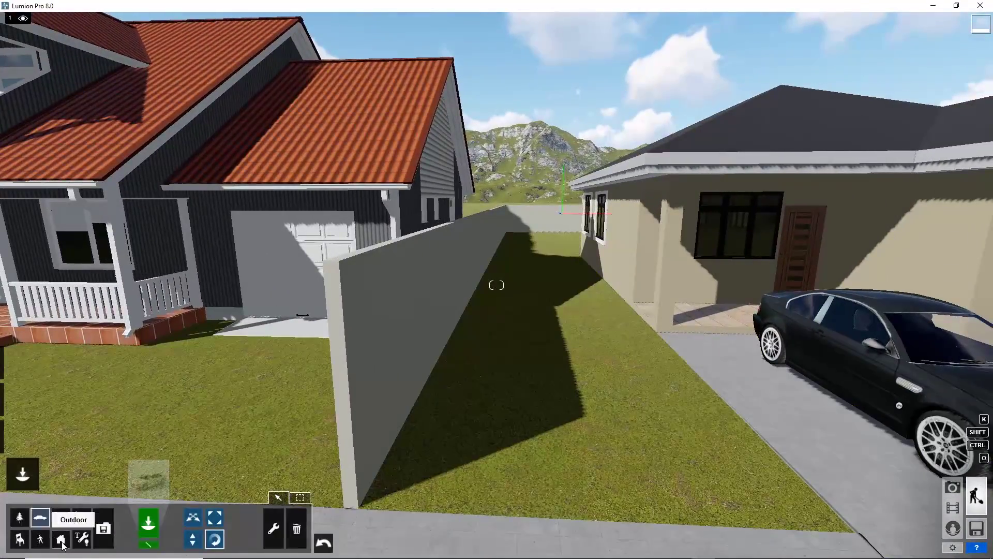
# Mass-place three bamboo varieties along the inside of the bungalow's outer side wall.
pyautogui.click(61, 541)
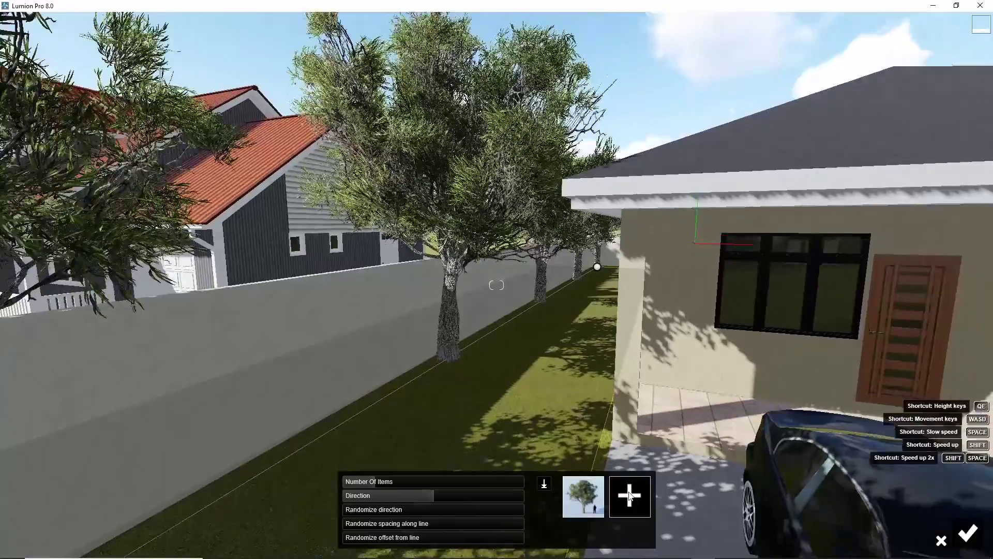
pyautogui.click(583, 496)
pyautogui.click(514, 301)
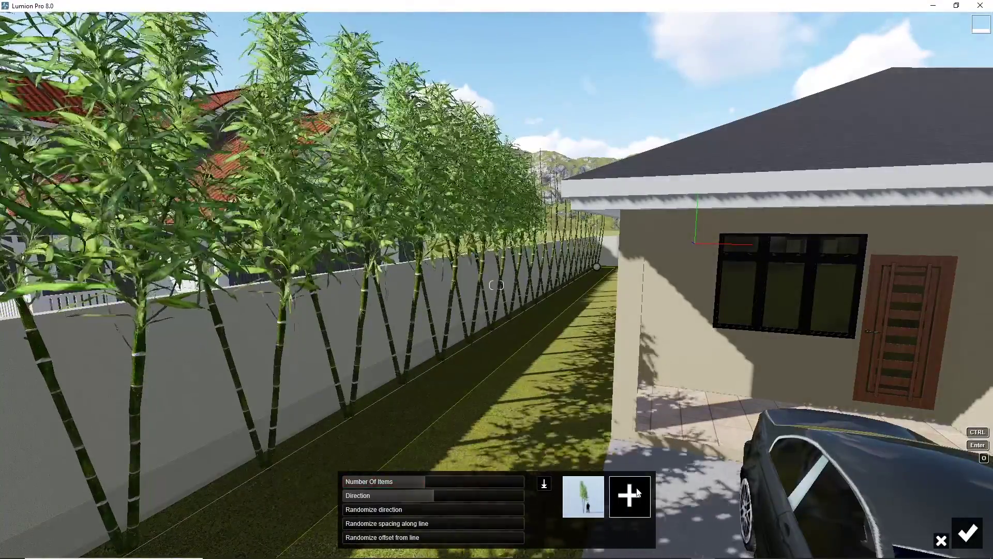
pyautogui.click(581, 496)
pyautogui.click(365, 290)
pyautogui.click(581, 496)
pyautogui.click(740, 149)
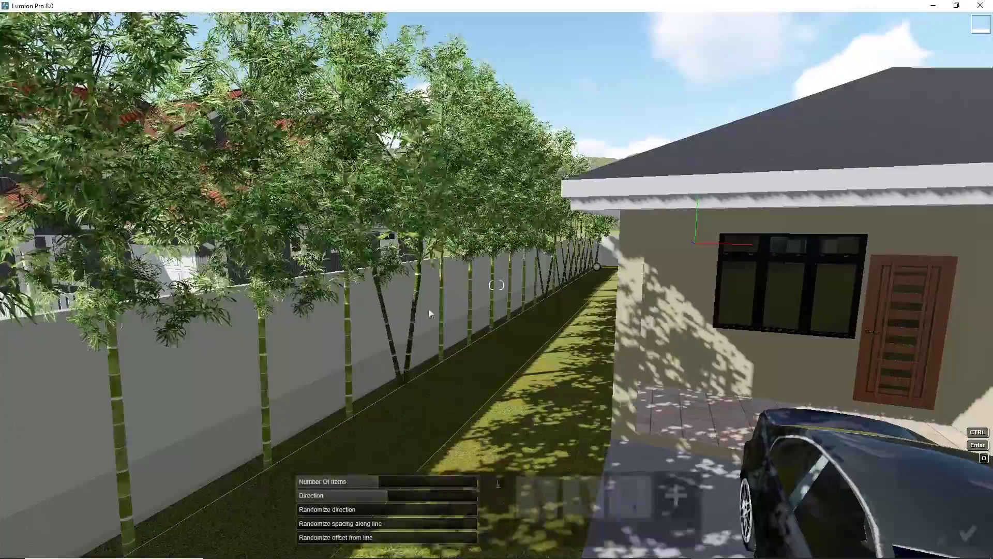
# Adjust the number of bamboo plants in the row and confirm the placement.
pyautogui.scroll(-5, 363, 384)
pyautogui.moveTo(436, 483); pyautogui.dragTo(395, 482)
pyautogui.moveTo(448, 380); pyautogui.dragTo(449, 396, button='right')
pyautogui.press('w')
pyautogui.press('a')
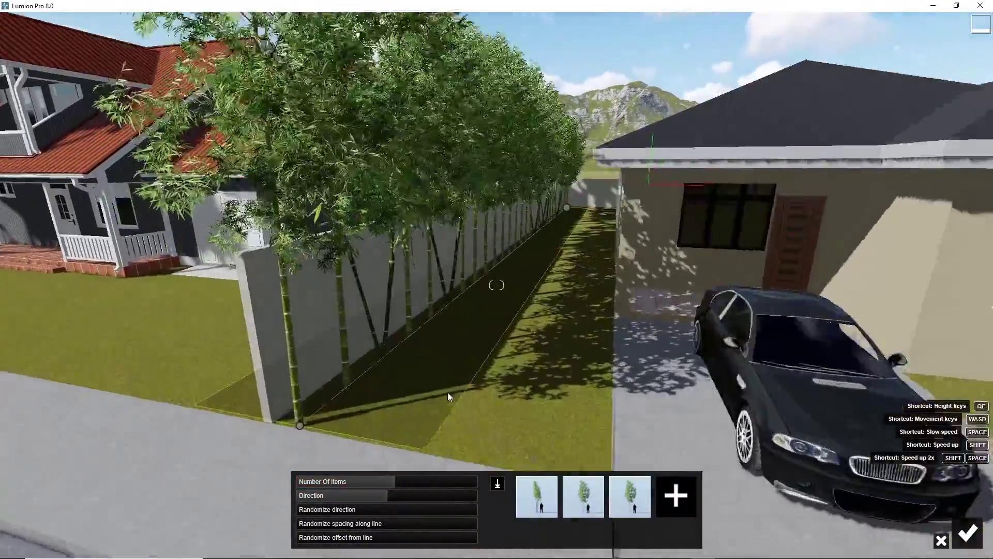
pyautogui.click(684, 494)
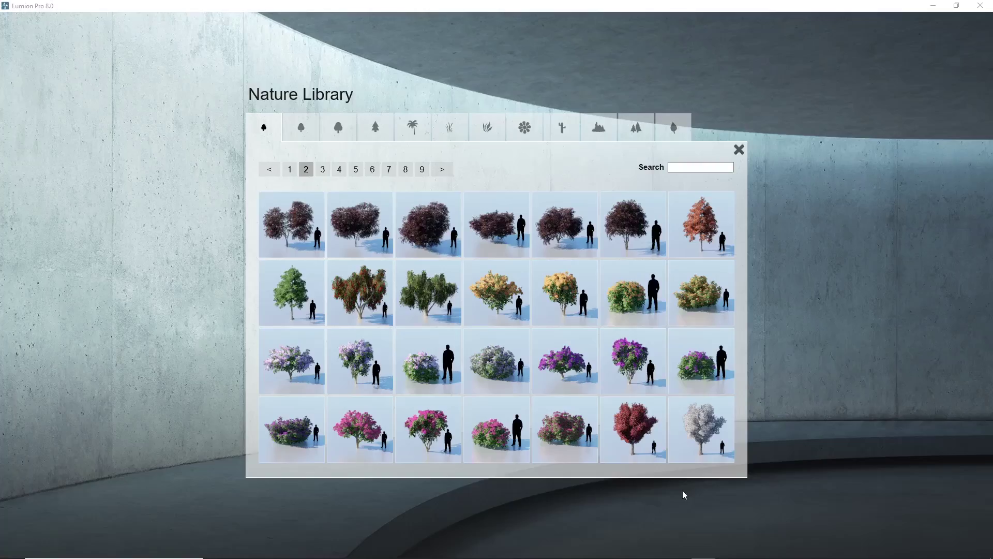
pyautogui.click(498, 129)
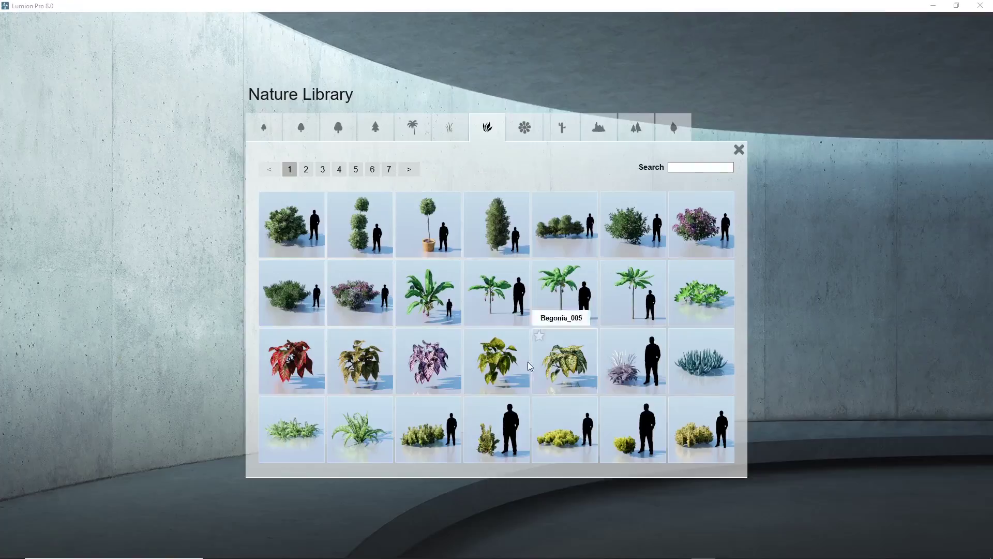
pyautogui.click(739, 150)
pyautogui.press('Return')
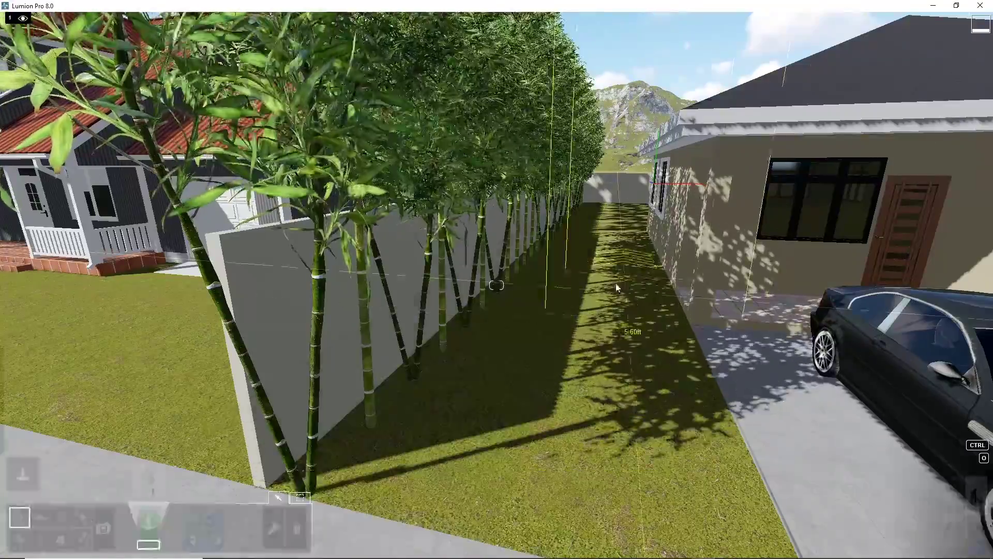
# Scale down the whole bamboo row beside the bungalow's outer side wall.
pyautogui.moveTo(346, 522); pyautogui.dragTo(349, 519)
pyautogui.scroll(-5, 489, 425)
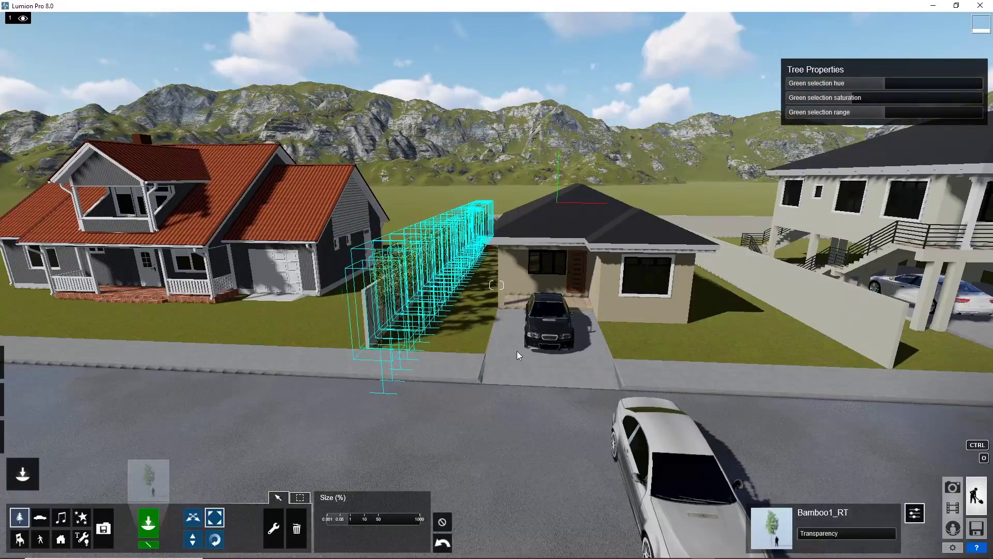
pyautogui.press('w')
pyautogui.moveTo(869, 371); pyautogui.dragTo(747, 372, button='right')
pyautogui.moveTo(575, 430); pyautogui.dragTo(603, 432)
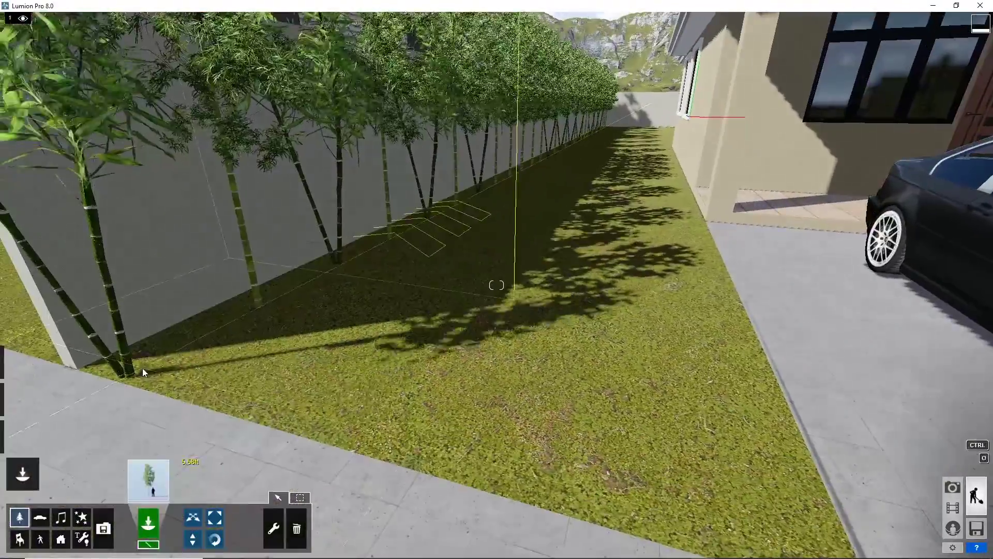
# Draw a mass-placement line along the base of the bamboo row and fill it with a rounded grey rock.
pyautogui.click(142, 368)
pyautogui.click(606, 126)
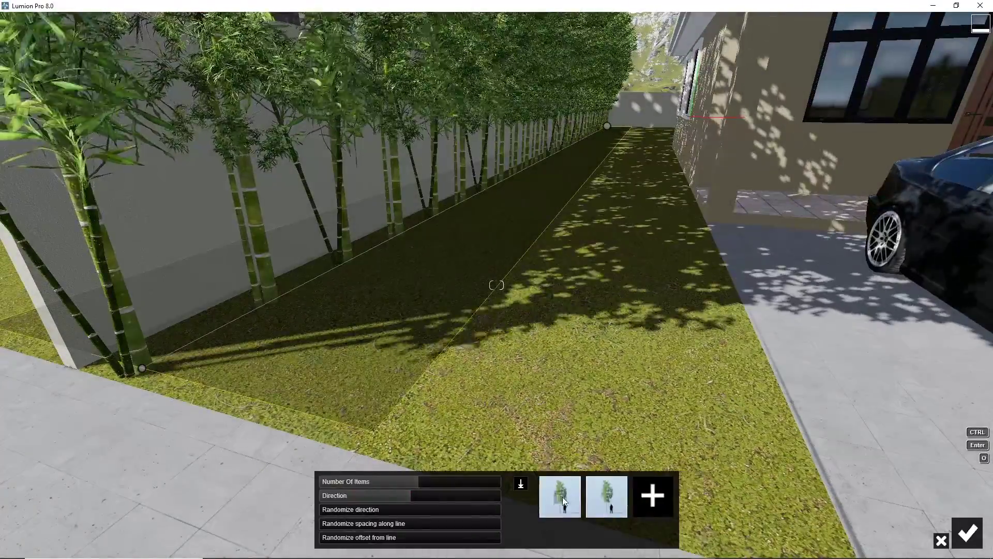
pyautogui.click(565, 500)
pyautogui.click(599, 129)
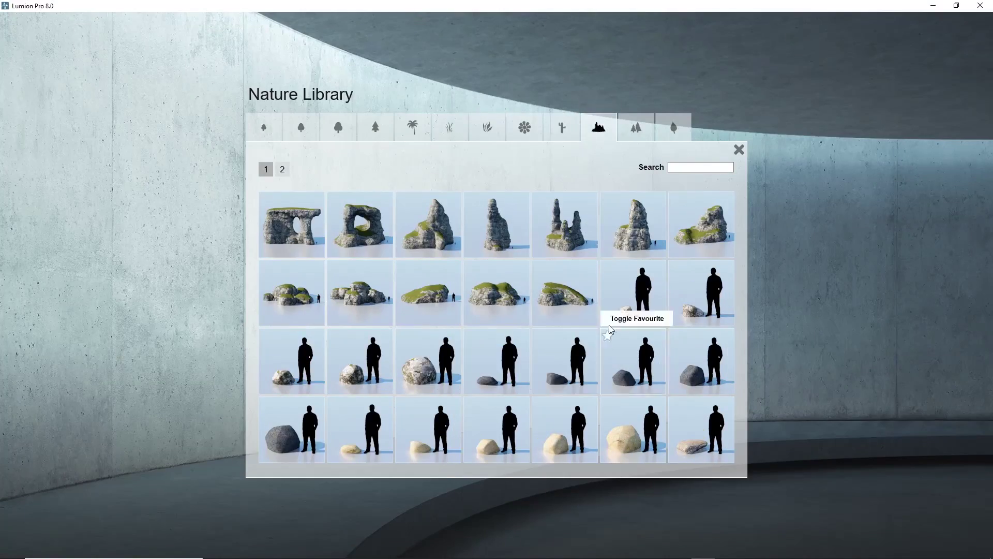
pyautogui.click(283, 171)
pyautogui.click(700, 365)
pyautogui.click(560, 498)
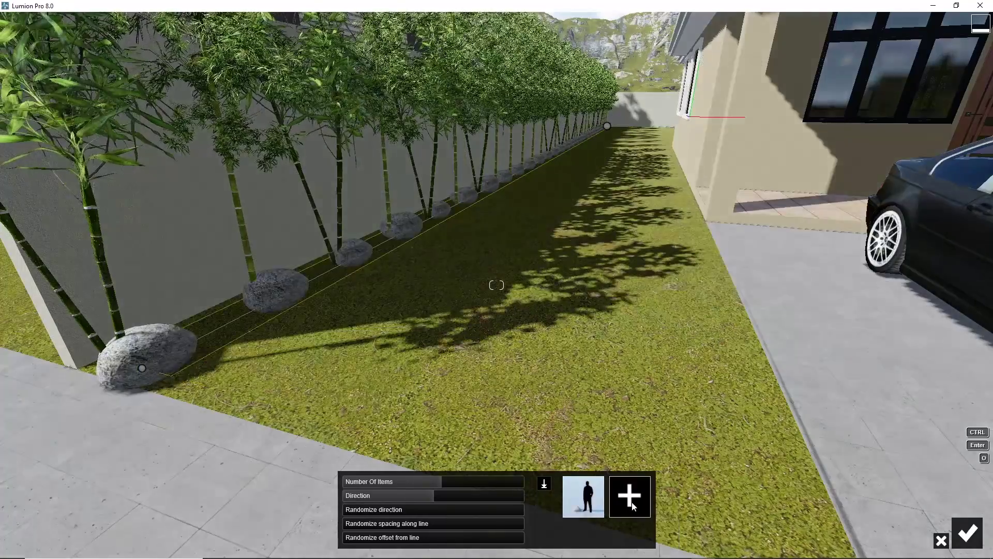
# Add a second rock and a round green bush to the ground row beneath the bamboo.
pyautogui.click(629, 498)
pyautogui.click(418, 406)
pyautogui.click(487, 127)
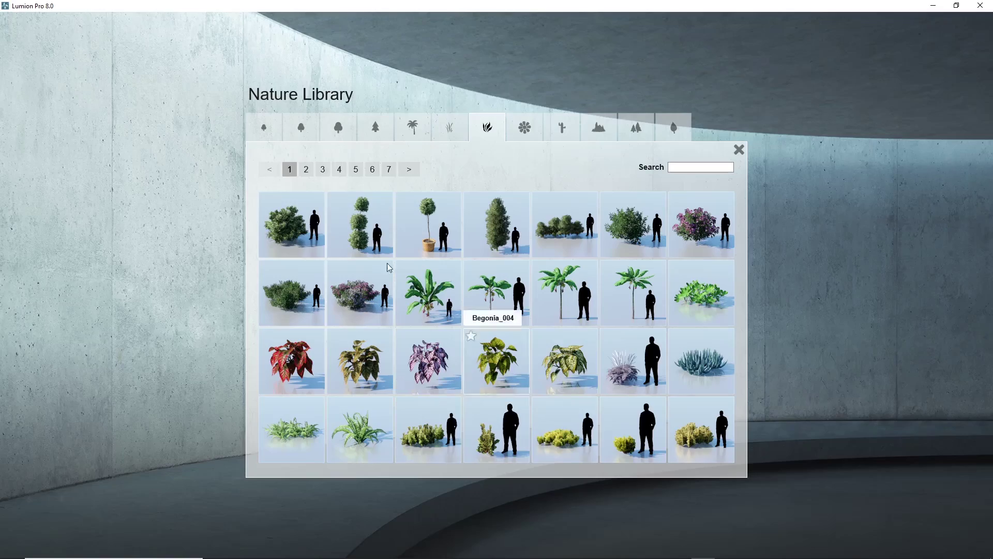
pyautogui.click(306, 174)
pyautogui.click(322, 175)
pyautogui.click(339, 176)
pyautogui.click(356, 176)
pyautogui.click(372, 170)
pyautogui.click(388, 170)
pyautogui.click(292, 293)
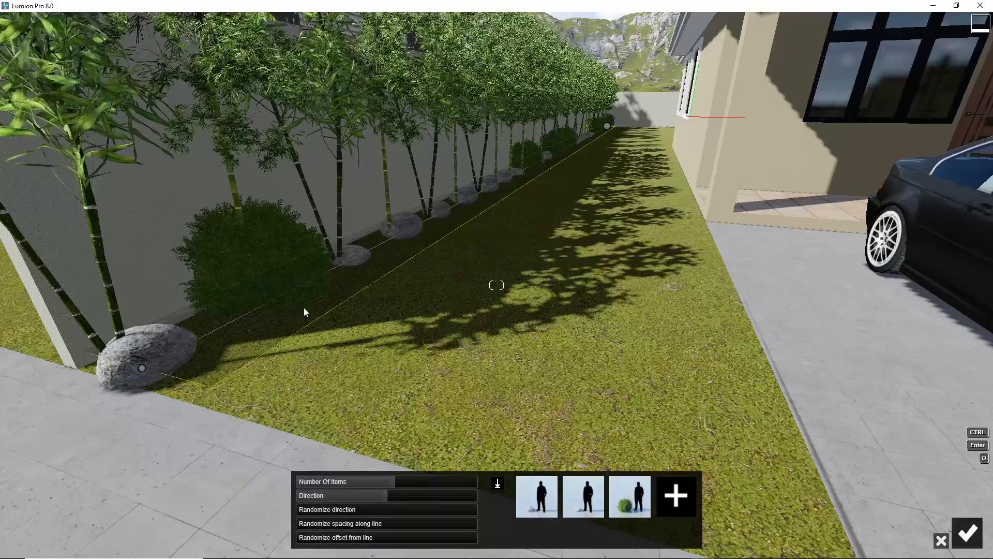
# Add more low leafy plants to the ground row and adjust its number of items.
pyautogui.click(584, 497)
pyautogui.click(676, 496)
pyautogui.click(289, 172)
pyautogui.click(297, 365)
pyautogui.click(630, 498)
pyautogui.click(306, 169)
pyautogui.click(563, 370)
pyautogui.click(675, 495)
pyautogui.click(497, 430)
pyautogui.moveTo(403, 484); pyautogui.dragTo(412, 485)
pyautogui.click(643, 491)
pyautogui.click(491, 368)
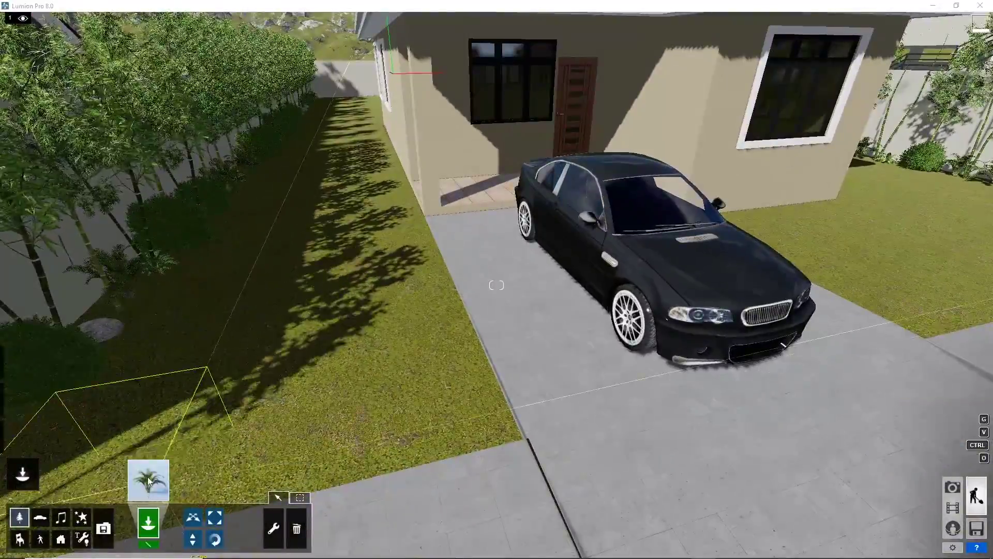
# Place a birch tree from the nature library on the lawn in front of the bungalow.
pyautogui.click(148, 479)
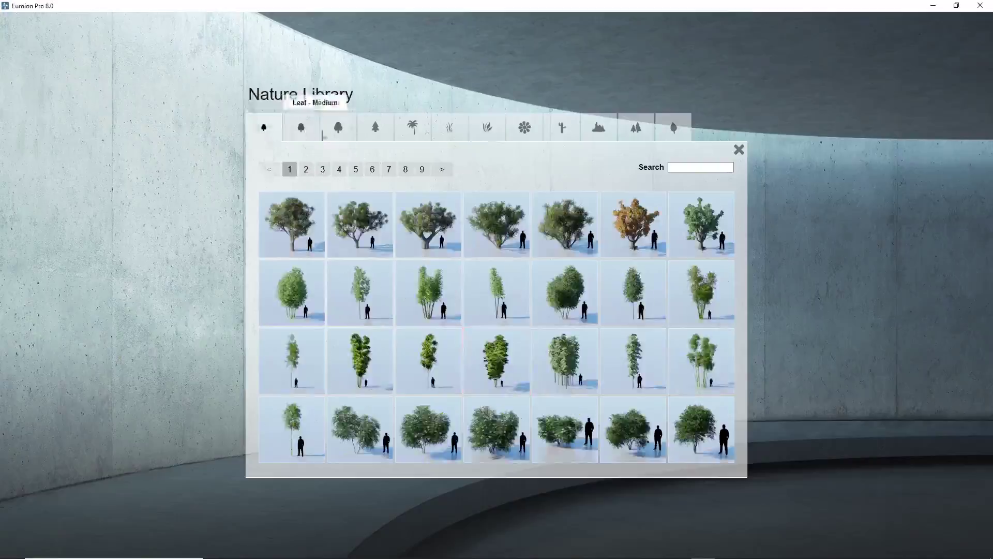
pyautogui.click(421, 170)
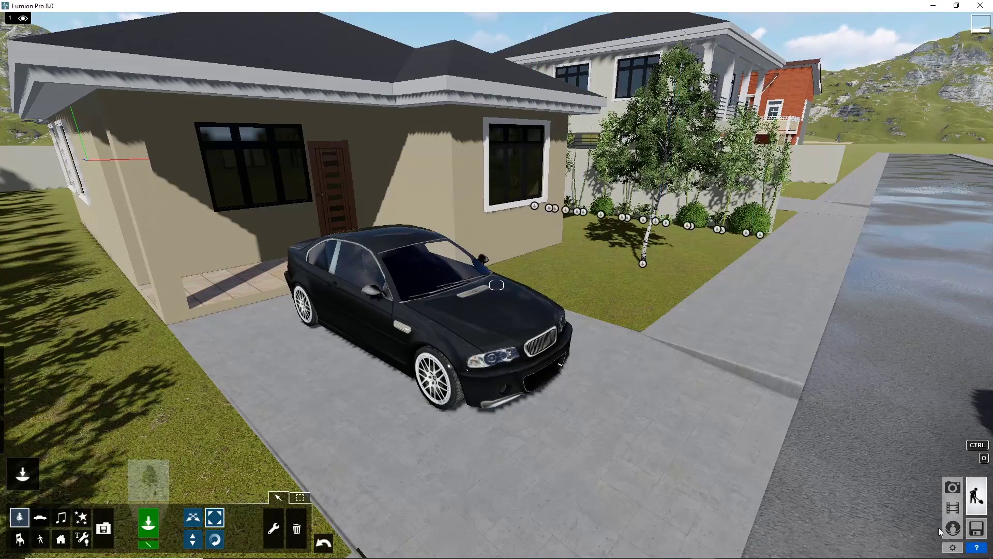
# Save the Lumion scene as a new file in the Autocad folder and return to build mode.
pyautogui.click(977, 528)
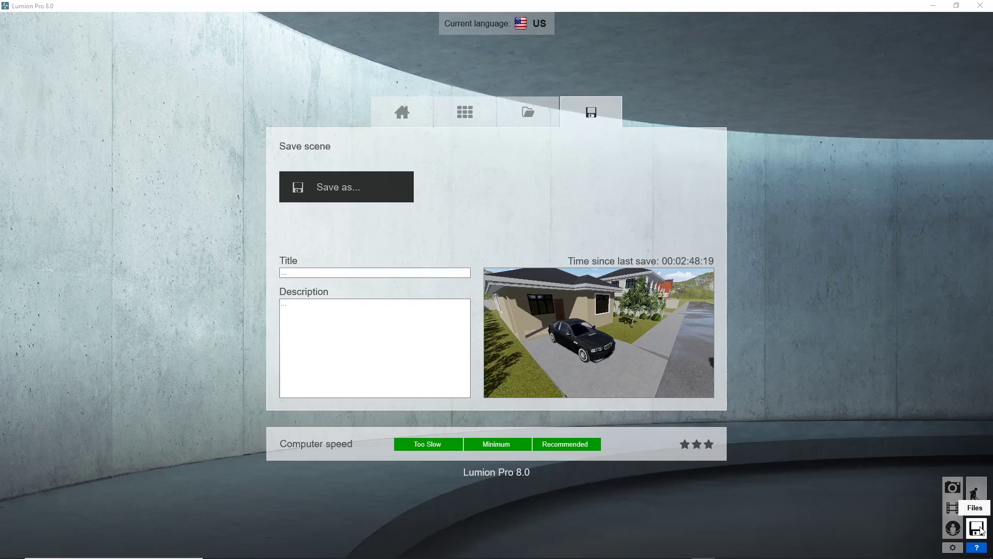
pyautogui.click(371, 196)
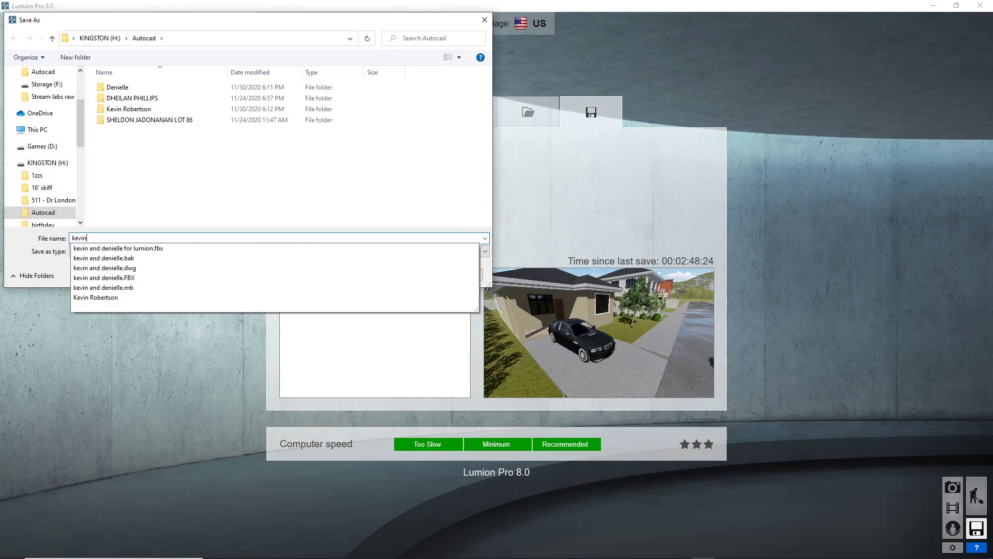
pyautogui.press('Return')
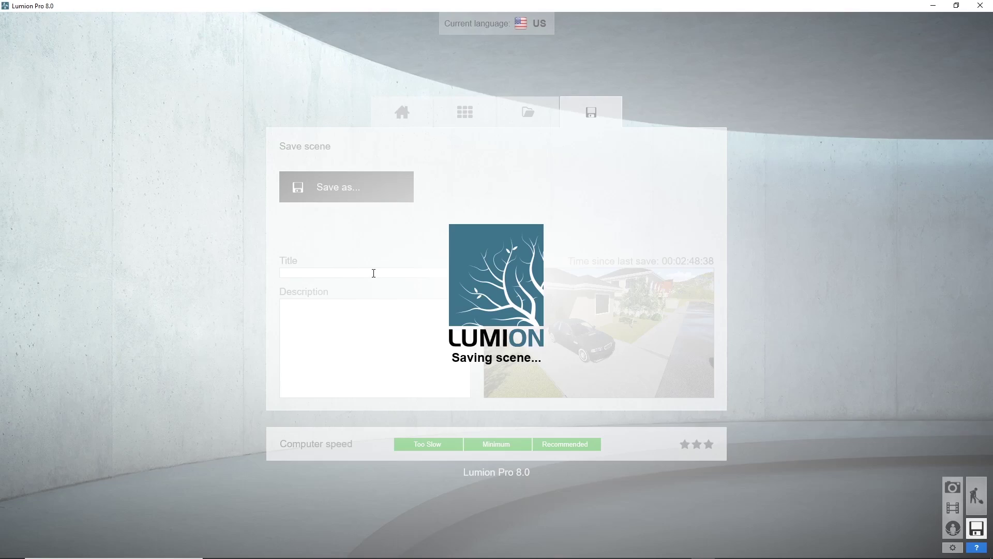
pyautogui.click(976, 495)
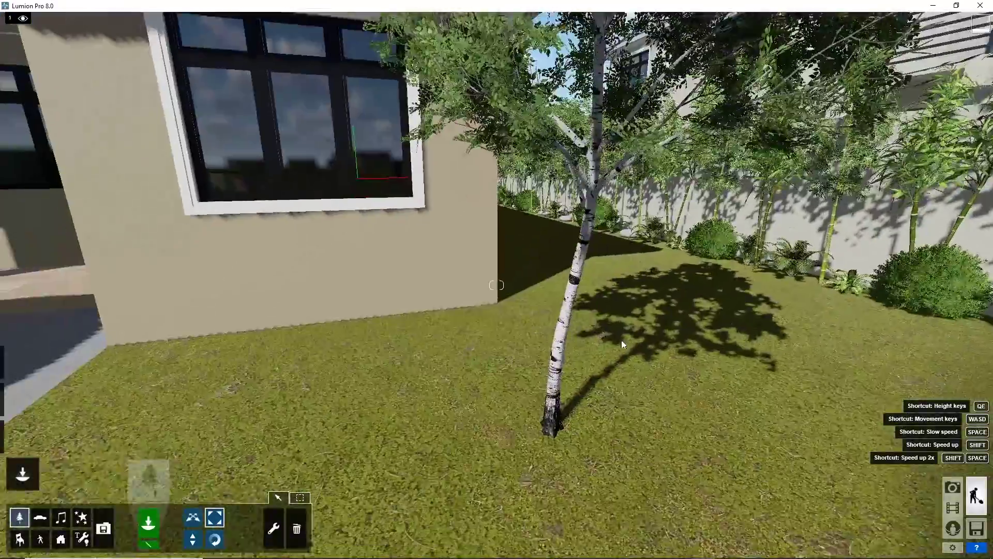
# Place a Japanese_Spurge ground-cover patch around the base of the birch tree.
pyautogui.click(149, 481)
pyautogui.click(486, 133)
pyautogui.click(375, 169)
pyautogui.click(365, 300)
pyautogui.click(554, 432)
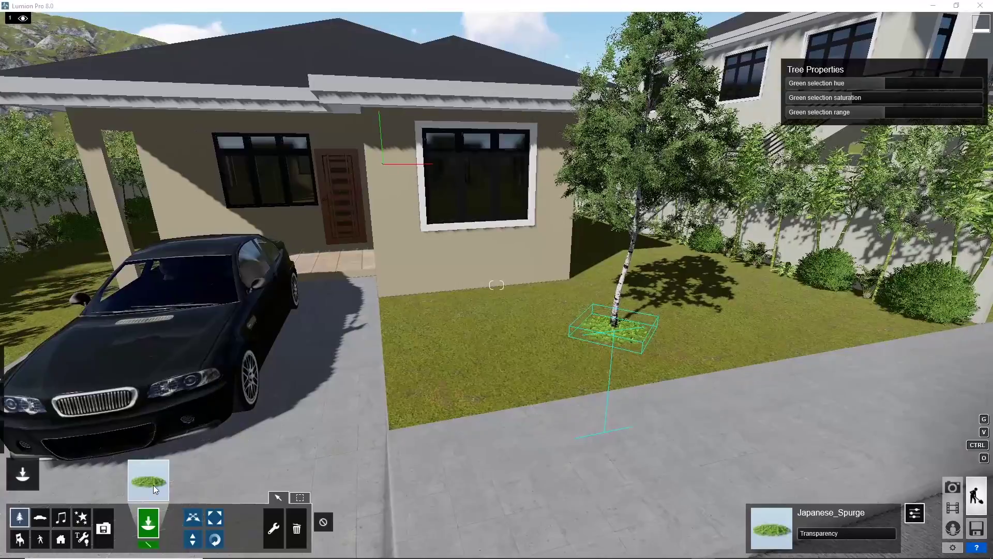
# Try scattering fallen leaves on the lawn under the birch tree and remove them.
pyautogui.click(153, 489)
pyautogui.click(677, 128)
pyautogui.click(697, 358)
pyautogui.click(610, 327)
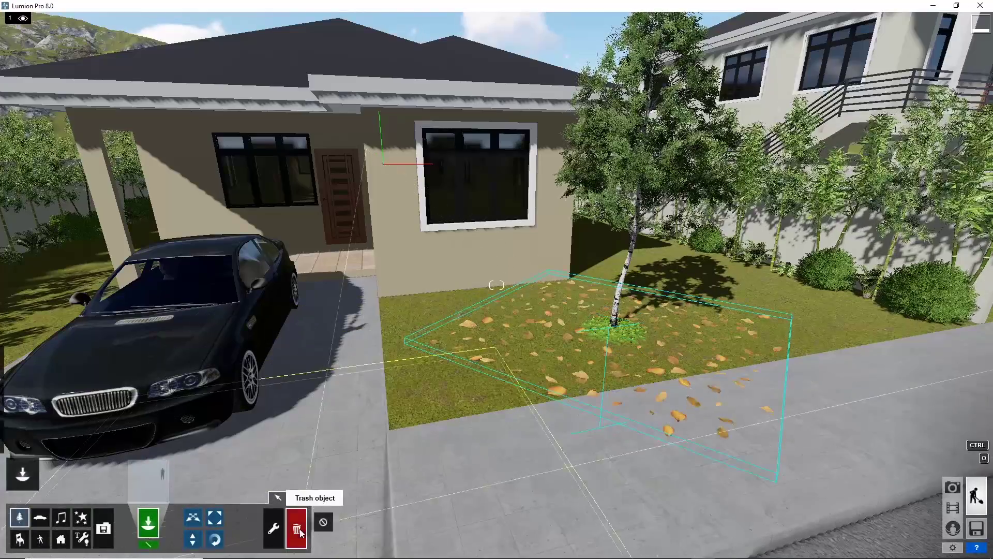
pyautogui.click(150, 481)
pyautogui.click(564, 357)
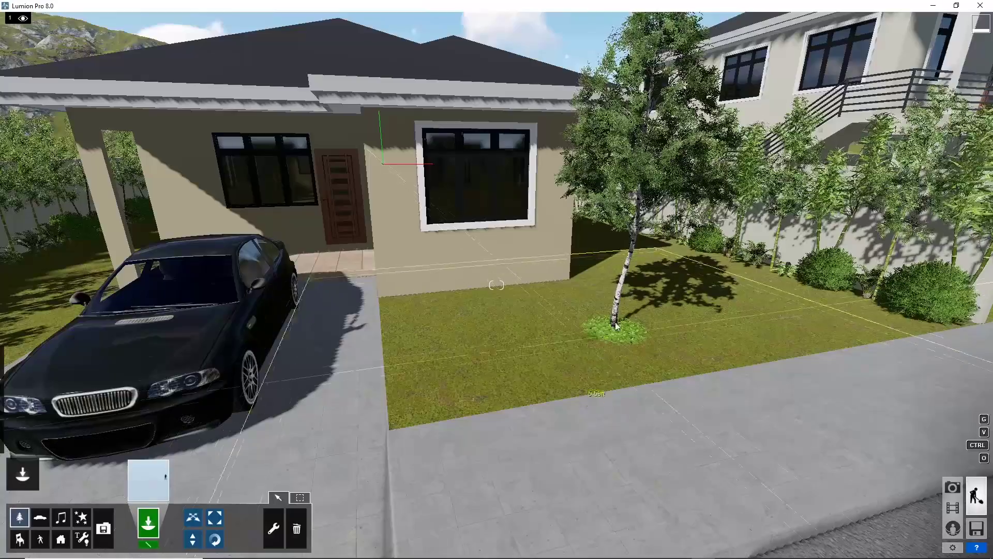
pyautogui.click(297, 533)
# Select the planting along the dividing wall and duplicate it onto the wall's other side, facing the raised house.
pyautogui.press('s')
pyautogui.moveTo(669, 328); pyautogui.dragTo(459, 375, button='right')
pyautogui.press('w')
pyautogui.press('a')
pyautogui.click(193, 518)
pyautogui.press('a')
pyautogui.keyDown('ctrl'); pyautogui.moveTo(366, 144); pyautogui.dragTo(532, 480); pyautogui.keyUp('ctrl')
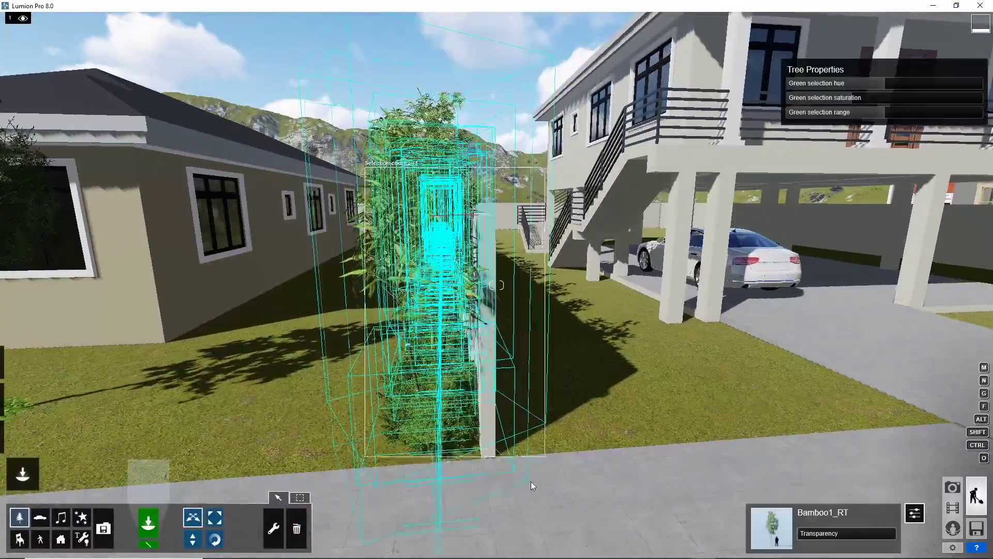
pyautogui.press('d')
pyautogui.keyDown('alt'); pyautogui.moveTo(320, 444); pyautogui.dragTo(431, 430); pyautogui.keyUp('alt')
pyautogui.click(323, 522)
# Duplicate the bamboo and shrub planting along the single-storey house's outer side wall.
pyautogui.press('s')
pyautogui.press('d')
pyautogui.press('a')
pyautogui.press('w')
pyautogui.press('s')
pyautogui.press('a')
pyautogui.keyDown('ctrl'); pyautogui.moveTo(560, 342); pyautogui.dragTo(509, 253); pyautogui.keyUp('ctrl')
pyautogui.press('d')
pyautogui.moveTo(509, 253); pyautogui.dragTo(621, 259, button='right')
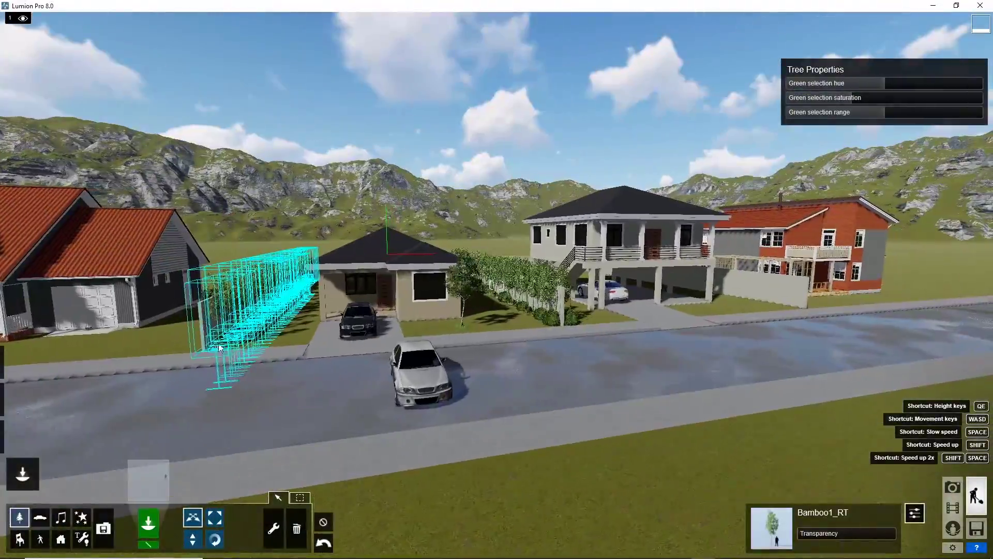
# Duplicate the planting along the raised house's outer side wall and clear the selection.
pyautogui.keyDown('alt'); pyautogui.moveTo(784, 307); pyautogui.dragTo(786, 306); pyautogui.keyUp('alt')
pyautogui.press('d')
pyautogui.moveTo(786, 306); pyautogui.dragTo(497, 440, button='right')
pyautogui.press('w')
pyautogui.click(324, 522)
pyautogui.press('s')
pyautogui.press('a')
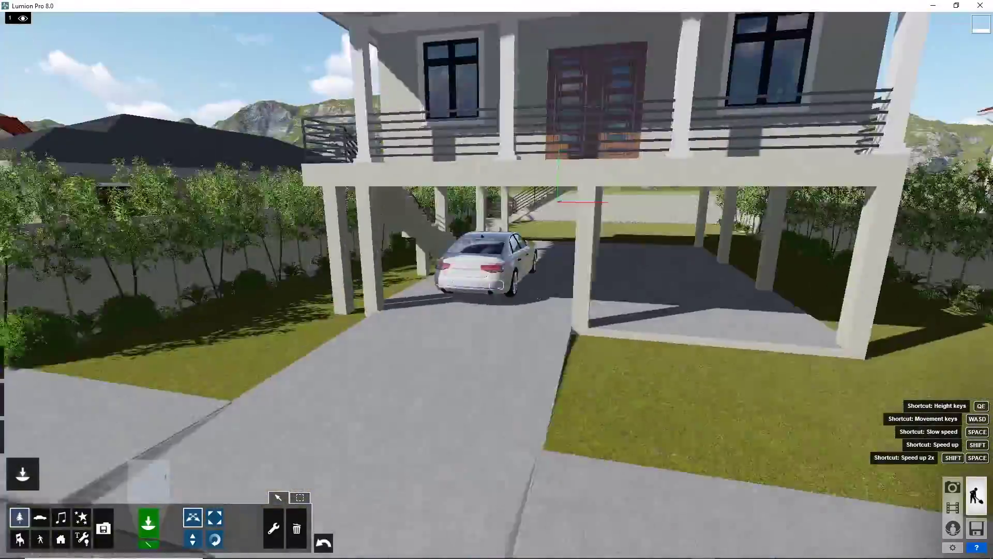
# Lay out a mass-placement line on the open field behind the walled plots.
pyautogui.moveTo(465, 362); pyautogui.dragTo(466, 290, button='right')
pyautogui.press('w')
pyautogui.moveTo(566, 377); pyautogui.dragTo(699, 435, button='right')
pyautogui.click(149, 545)
pyautogui.click(458, 257)
pyautogui.click(387, 344)
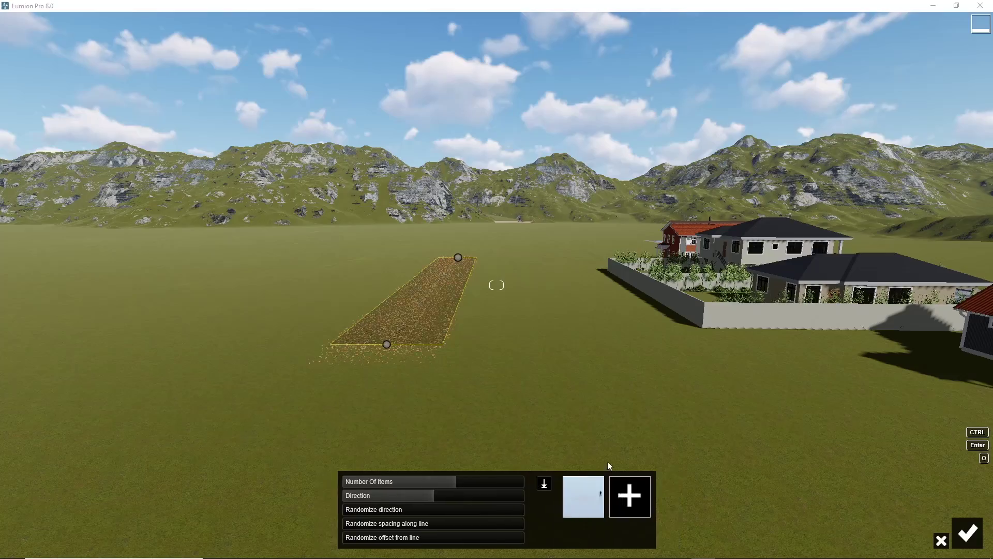
# Set the line's item to AmericanElm2_L2_RT and randomize the offset from the line to about 1.4.
pyautogui.click(629, 494)
pyautogui.click(339, 127)
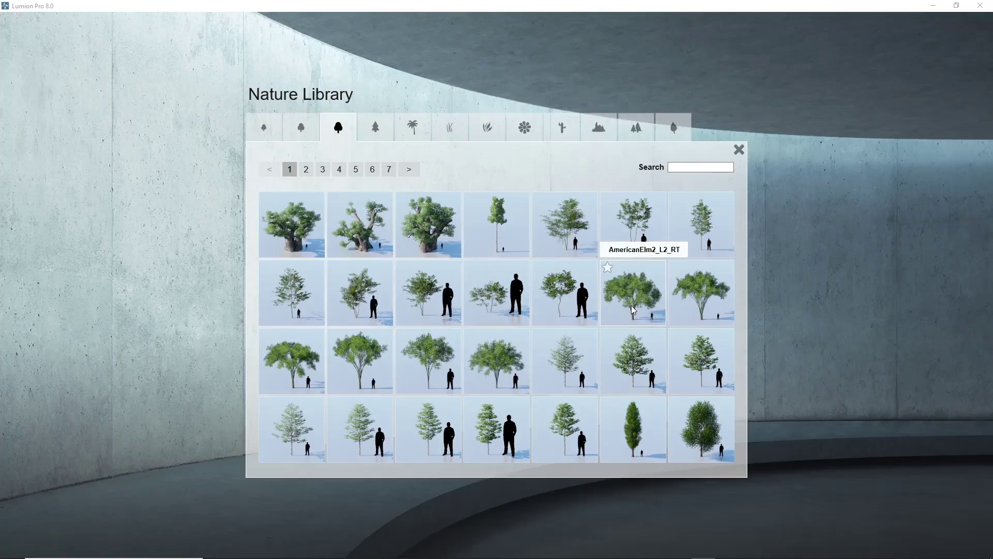
pyautogui.click(631, 305)
pyautogui.moveTo(449, 539); pyautogui.dragTo(472, 539)
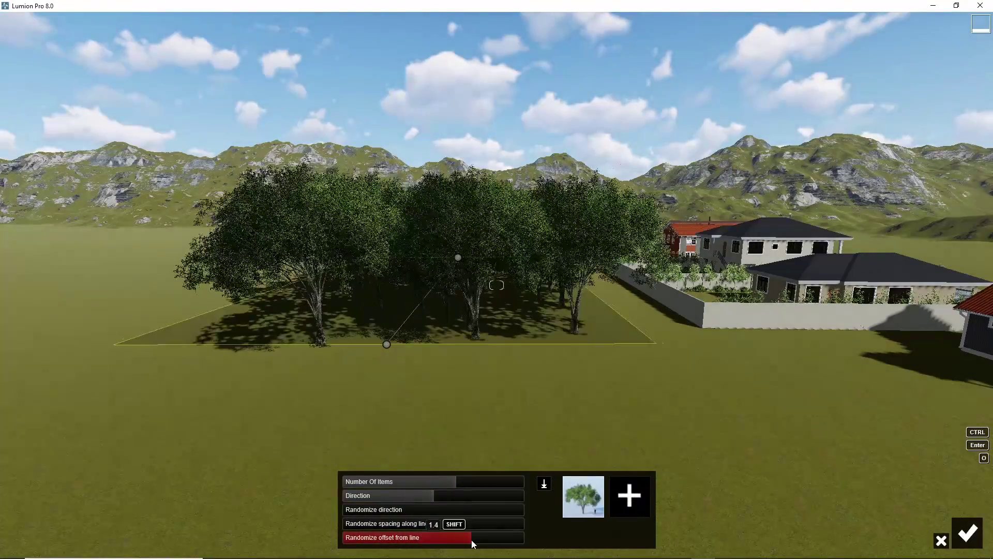
# Add three more broadleaf tree types to the mass placement and plant the mixed forest behind the plots.
pyautogui.click(629, 495)
pyautogui.click(495, 386)
pyautogui.click(650, 495)
pyautogui.click(306, 169)
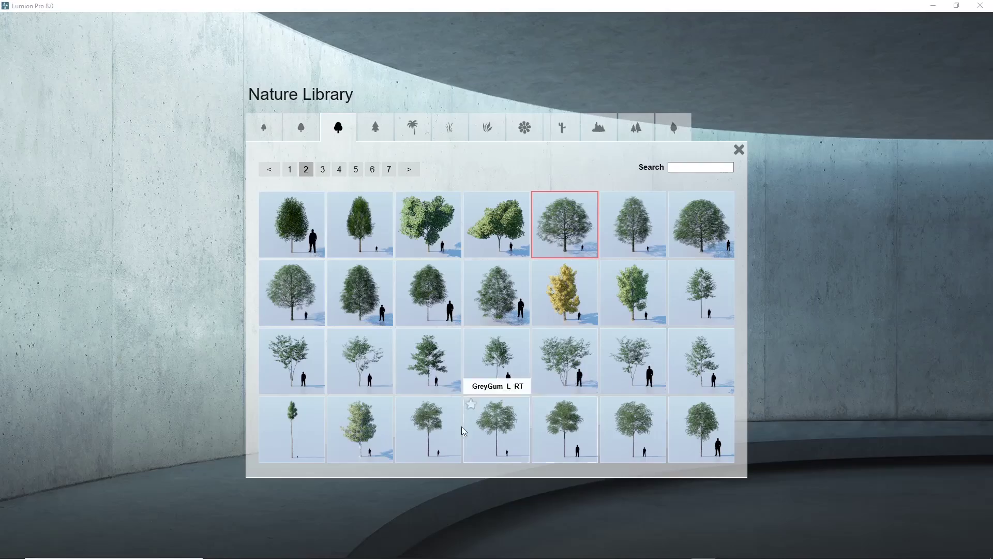
pyautogui.click(323, 171)
pyautogui.click(639, 432)
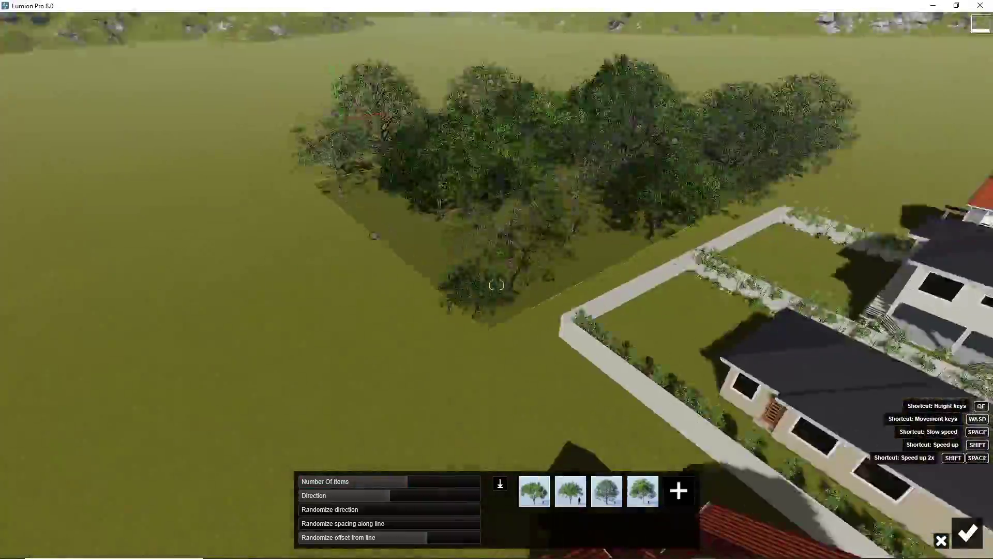
pyautogui.moveTo(976, 531)
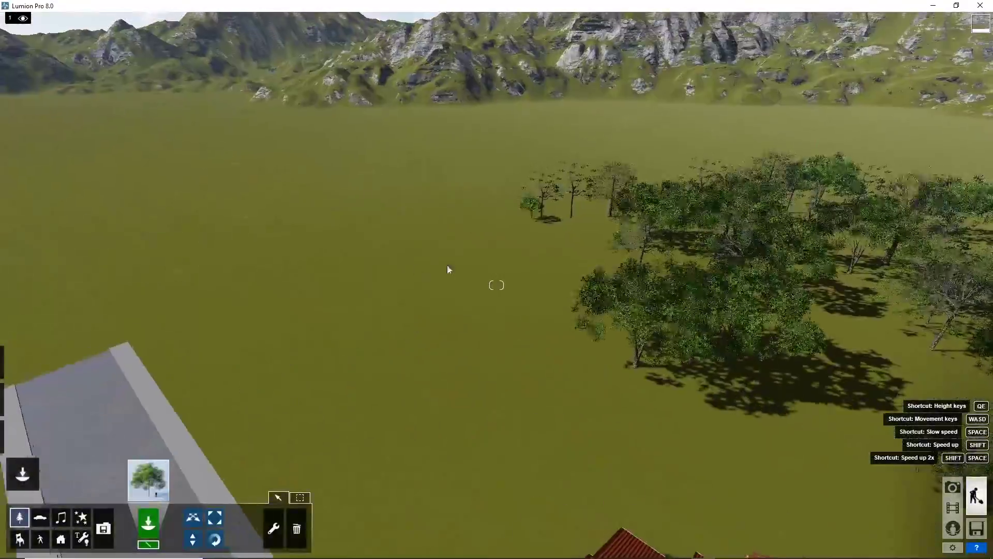
pyautogui.moveTo(399, 308); pyautogui.dragTo(893, 315)
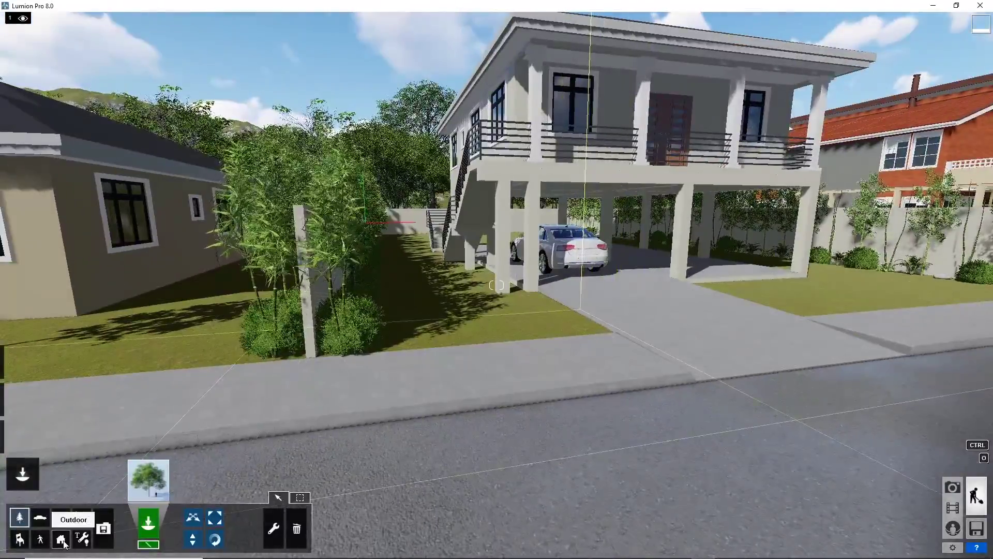
# Place neighbouring red-roofed housing across the street and move the stray outlying trees in behind it.
pyautogui.click(61, 540)
pyautogui.click(362, 222)
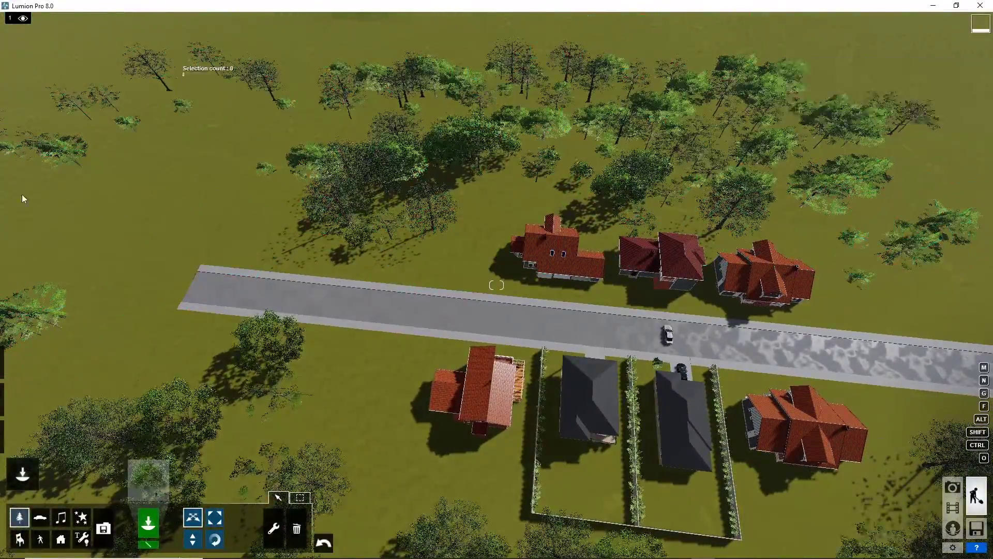
pyautogui.moveTo(66, 156); pyautogui.dragTo(499, 254)
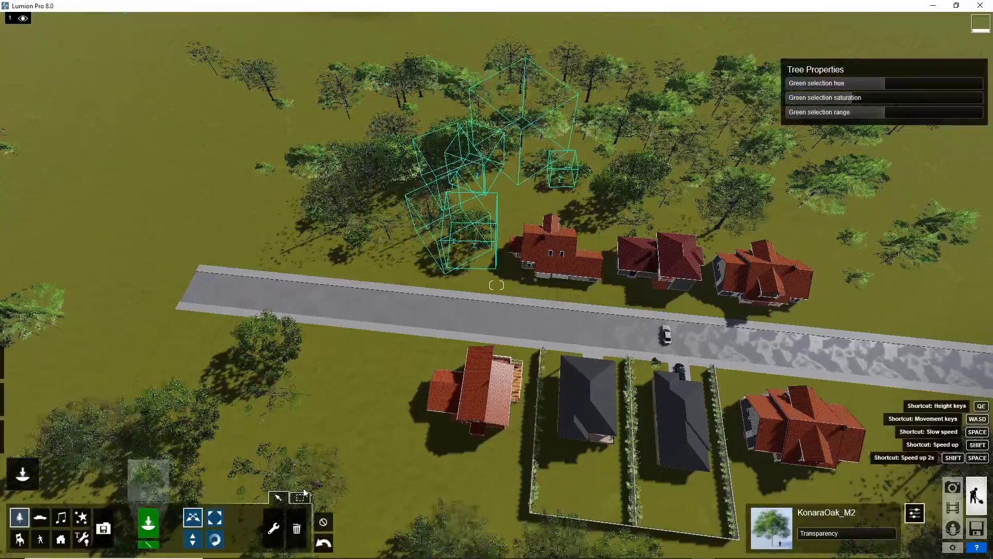
pyautogui.click(323, 521)
# Move the silver car farther along the street and align it parallel to the kerb.
pyautogui.press('w')
pyautogui.press('w')
pyautogui.click(215, 539)
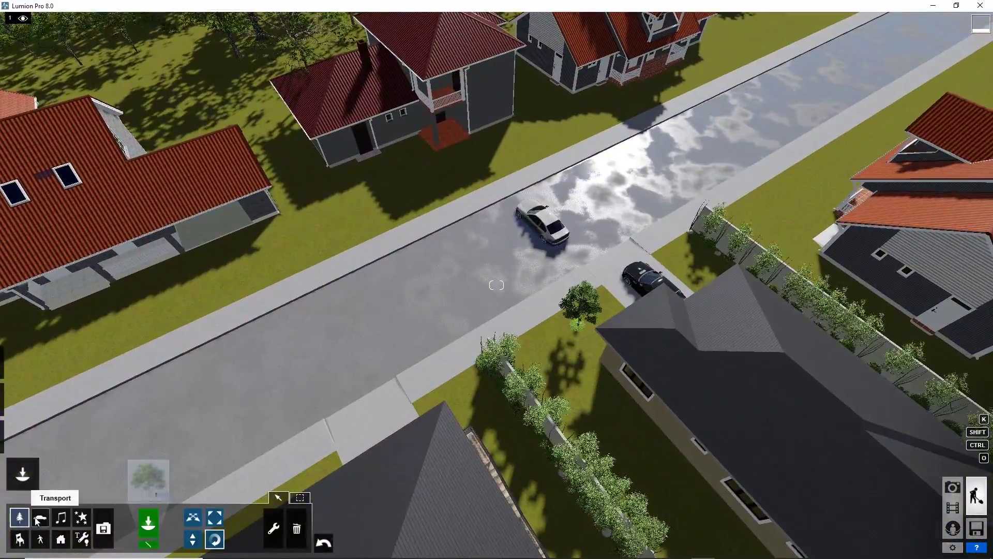
pyautogui.click(38, 520)
pyautogui.click(538, 232)
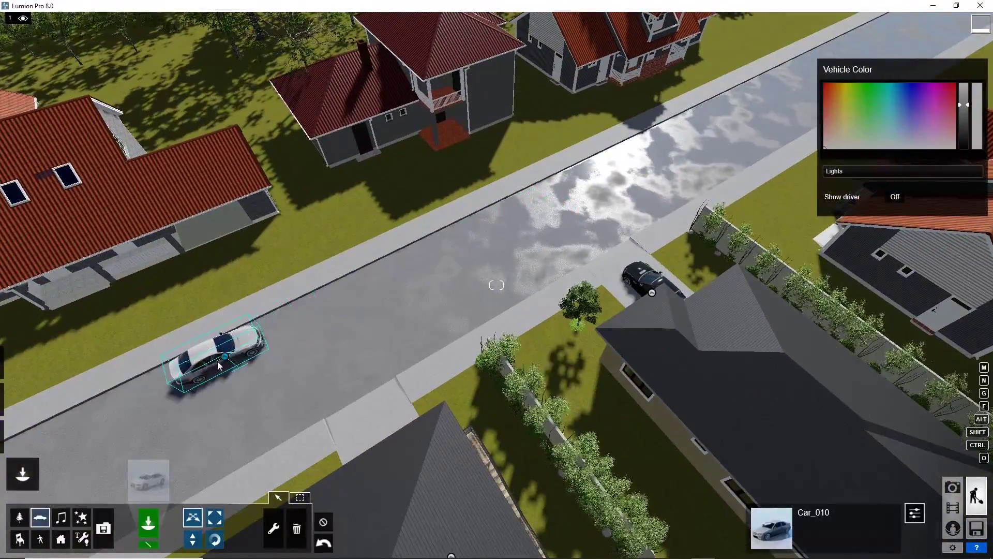
# Place an SUV_004 on the street near the single-storey house, aligned with the road.
pyautogui.click(149, 480)
pyautogui.click(413, 126)
pyautogui.click(458, 234)
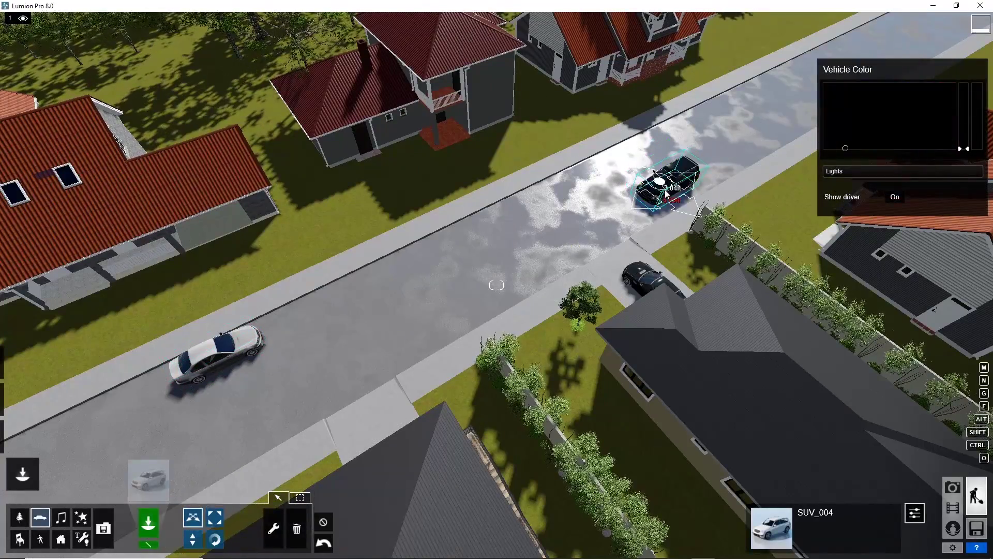
# Place Woman_Caucasian_0011_Run and a walking woman in black on the sidewalk outside the houses.
pyautogui.press('w')
pyautogui.moveTo(316, 510); pyautogui.dragTo(414, 465, button='right')
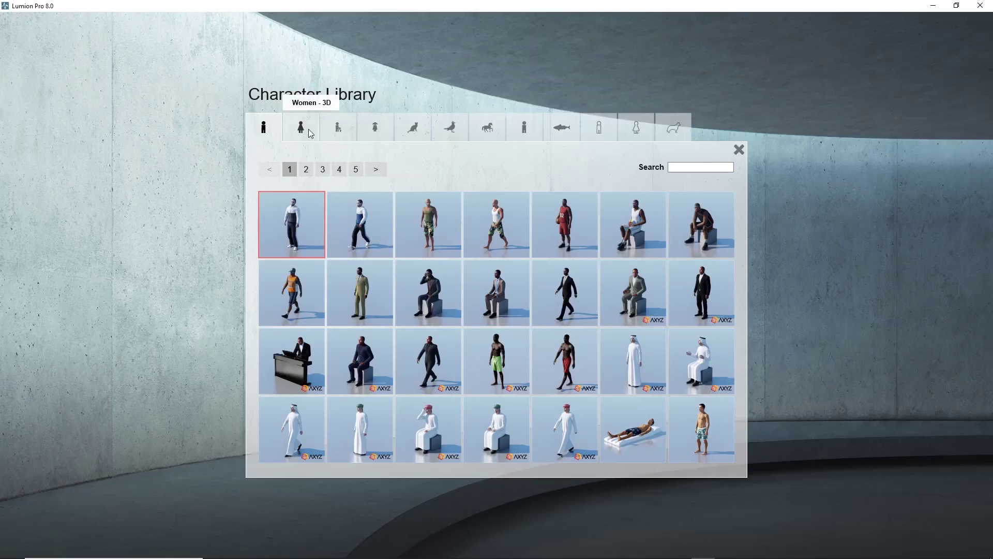
pyautogui.click(303, 127)
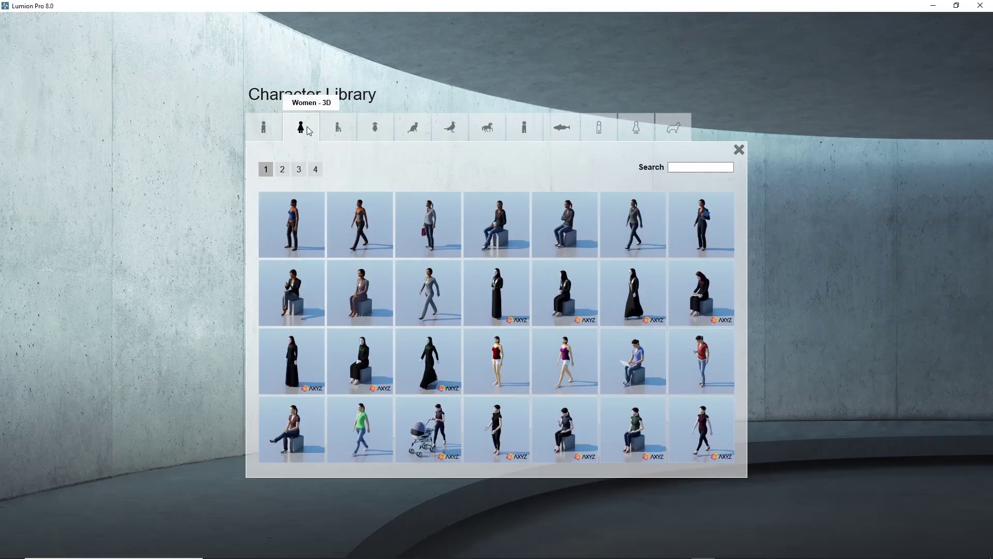
pyautogui.click(282, 169)
pyautogui.click(315, 170)
pyautogui.click(290, 224)
pyautogui.click(388, 304)
pyautogui.click(149, 479)
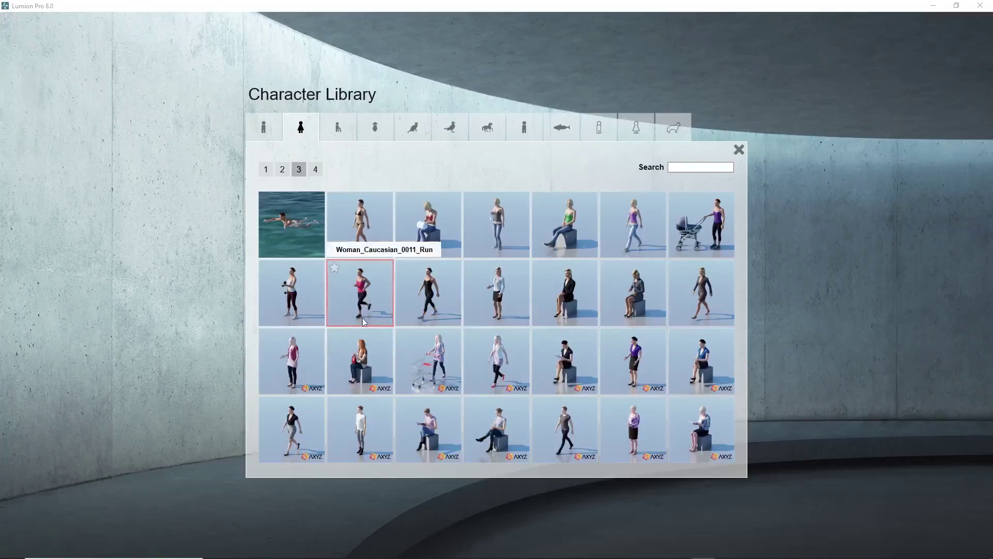
pyautogui.click(361, 288)
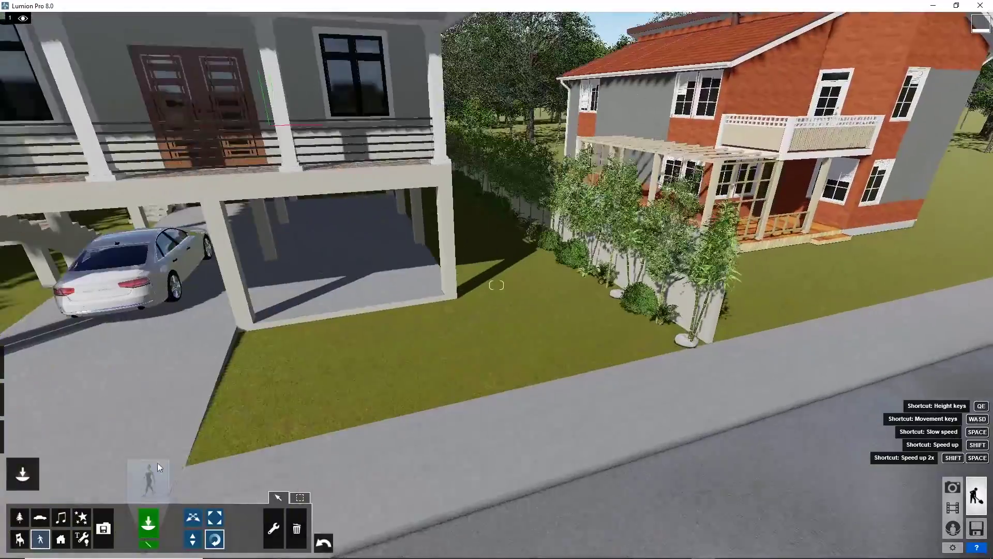
# Place a woman with a baby stroller on the sidewalk in front of the raised house.
pyautogui.click(147, 478)
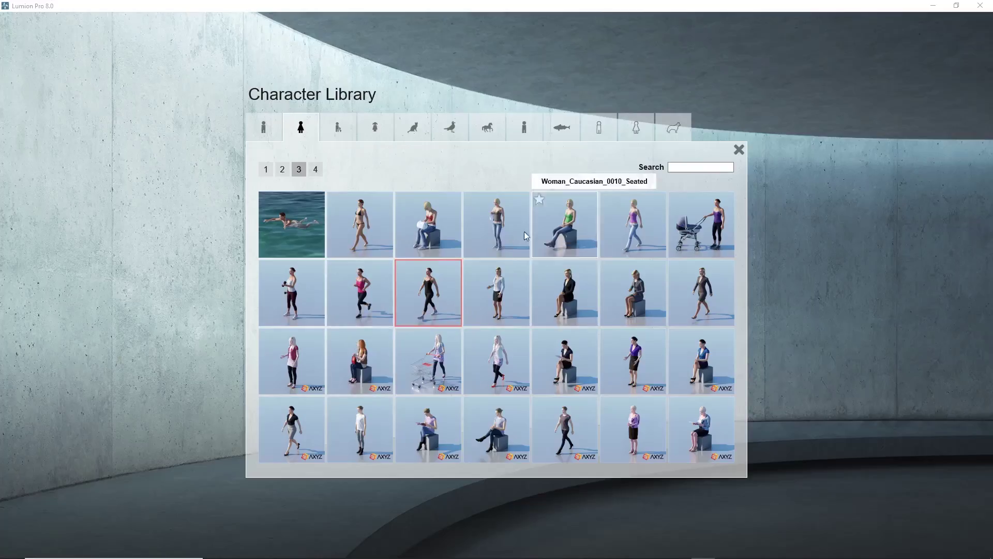
pyautogui.click(686, 236)
pyautogui.click(425, 452)
pyautogui.moveTo(445, 450); pyautogui.dragTo(419, 477)
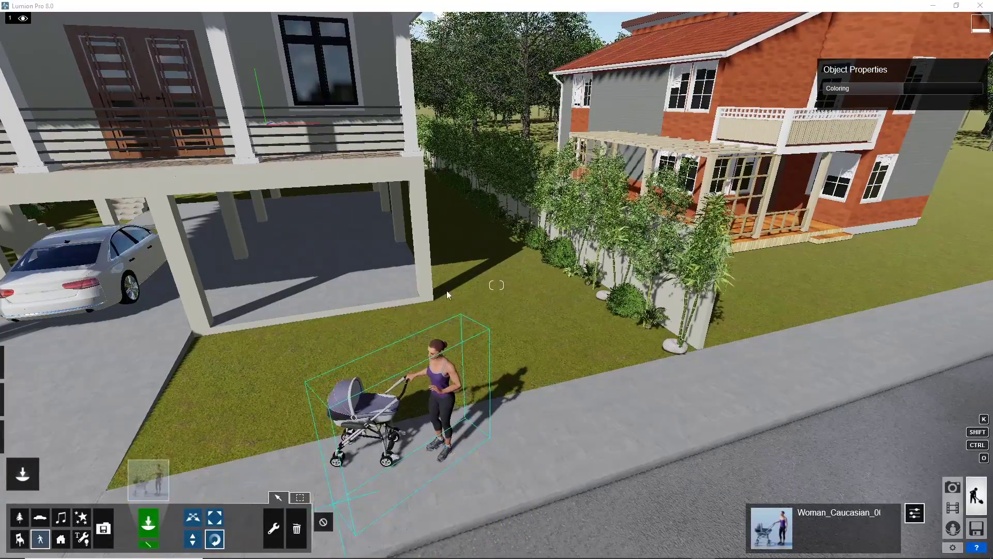
# Place Man_Caucasian_0002 beside the stroller and rotate him to face the woman.
pyautogui.click(148, 480)
pyautogui.click(269, 128)
pyautogui.click(306, 170)
pyautogui.click(322, 169)
pyautogui.click(510, 256)
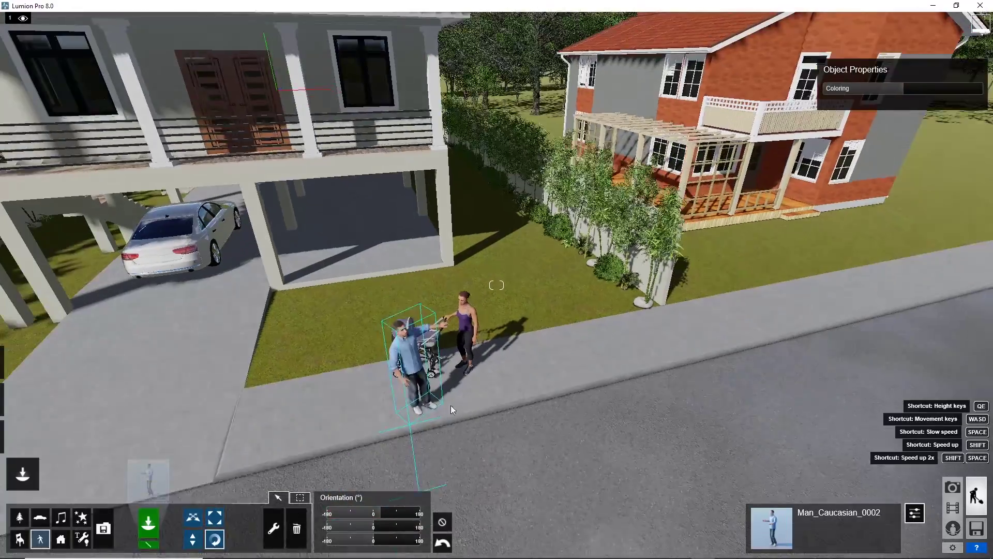
pyautogui.click(426, 402)
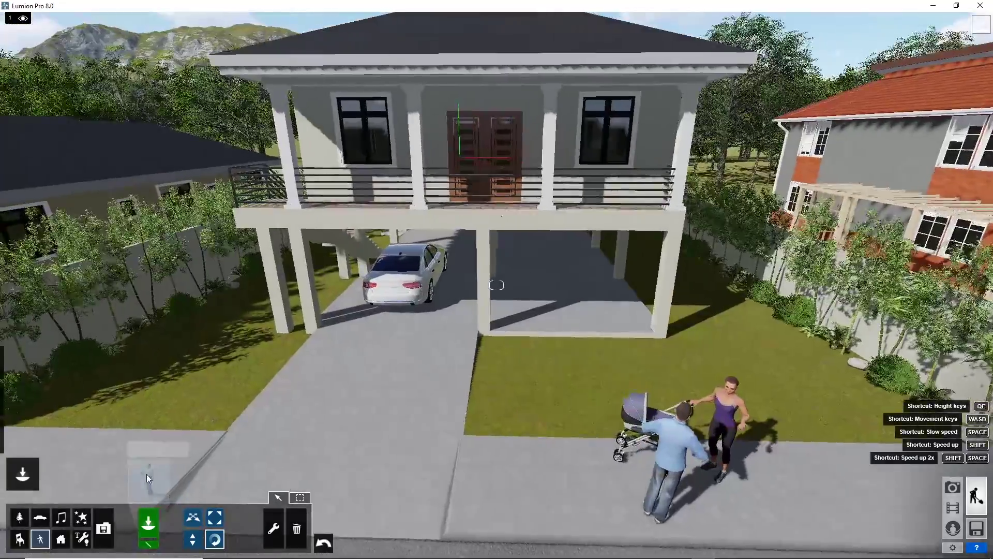
# Place another character in the raised house's open carport area, near the parked white car.
pyautogui.click(148, 480)
pyautogui.click(339, 169)
pyautogui.press('w')
pyautogui.moveTo(393, 258); pyautogui.dragTo(457, 288, button='right')
pyautogui.press('s')
pyautogui.press('w')
pyautogui.click(549, 297)
# Place the walking Man_Asian_0002 in a dark suit beside the black car at the single-storey house's entrance.
pyautogui.press('s')
pyautogui.moveTo(549, 297); pyautogui.dragTo(363, 269, button='right')
pyautogui.press('w')
pyautogui.press('w')
pyautogui.click(148, 480)
pyautogui.click(322, 169)
pyautogui.click(307, 169)
pyautogui.click(633, 225)
pyautogui.click(450, 386)
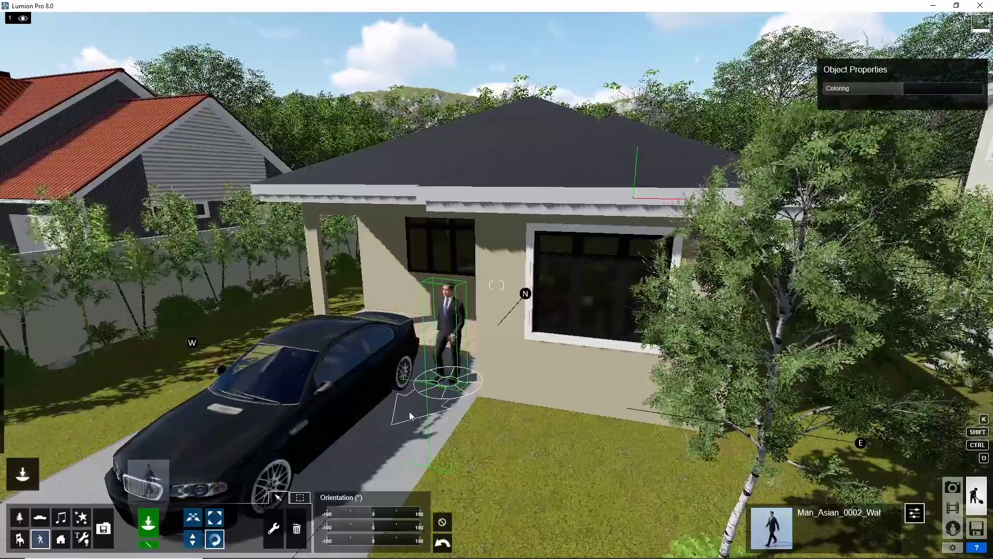
# Turn on the landscape grass and adjust its size, height and wildness for the front lawn.
pyautogui.press('s')
pyautogui.moveTo(409, 412); pyautogui.dragTo(481, 383, button='right')
pyautogui.click(22, 400)
pyautogui.click(107, 527)
pyautogui.click(164, 512)
pyautogui.click(168, 528)
pyautogui.click(171, 543)
pyautogui.press('w')
pyautogui.moveTo(538, 331); pyautogui.dragTo(566, 402, button='right')
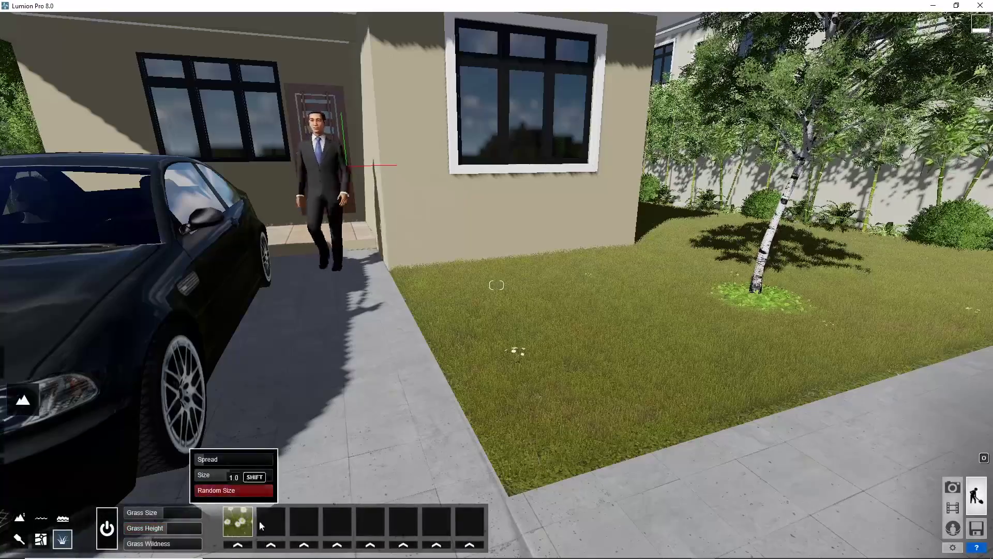
# Scatter white flowers, daisies, grey stones, yellow flowers and purple crocuses through the grass.
pyautogui.click(240, 521)
pyautogui.click(650, 181)
pyautogui.click(309, 523)
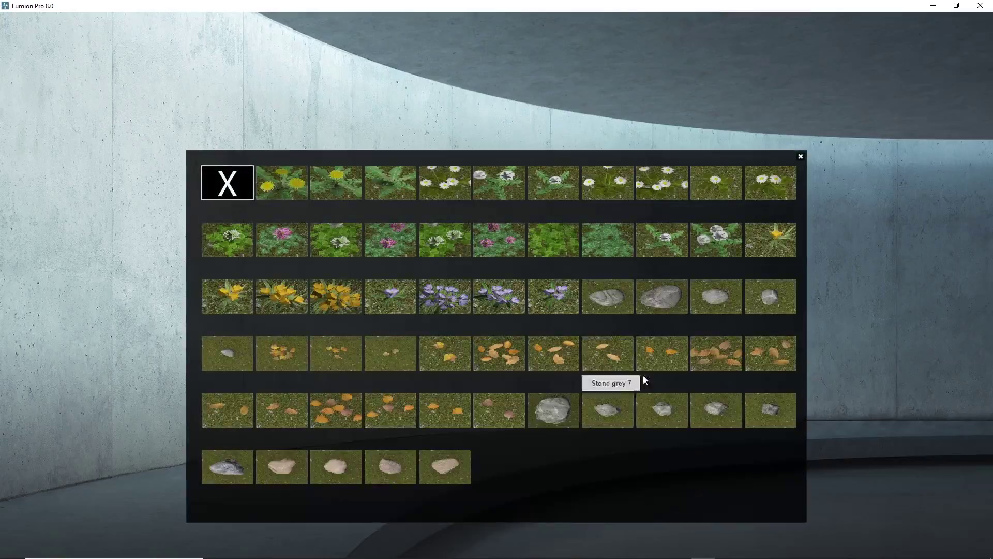
pyautogui.click(740, 416)
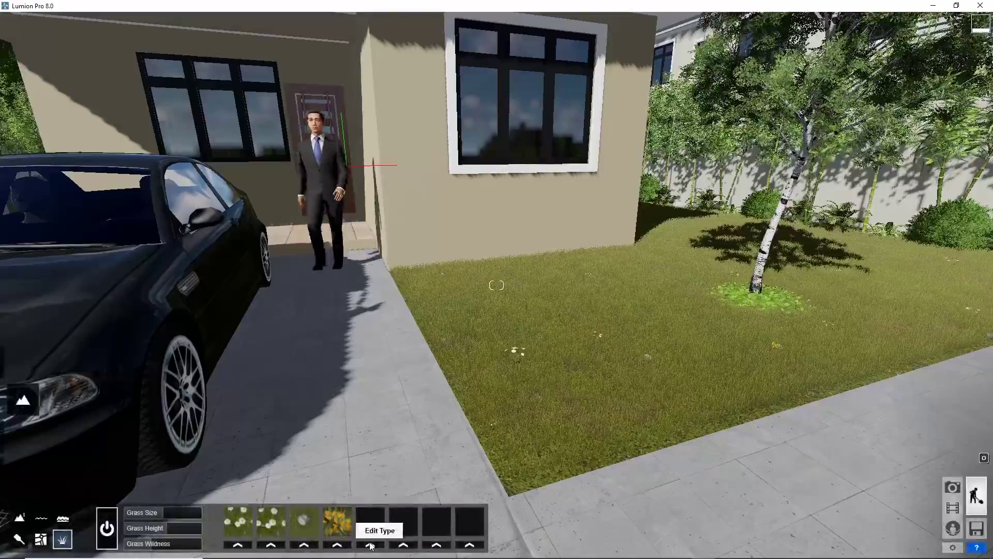
pyautogui.click(370, 521)
pyautogui.click(443, 290)
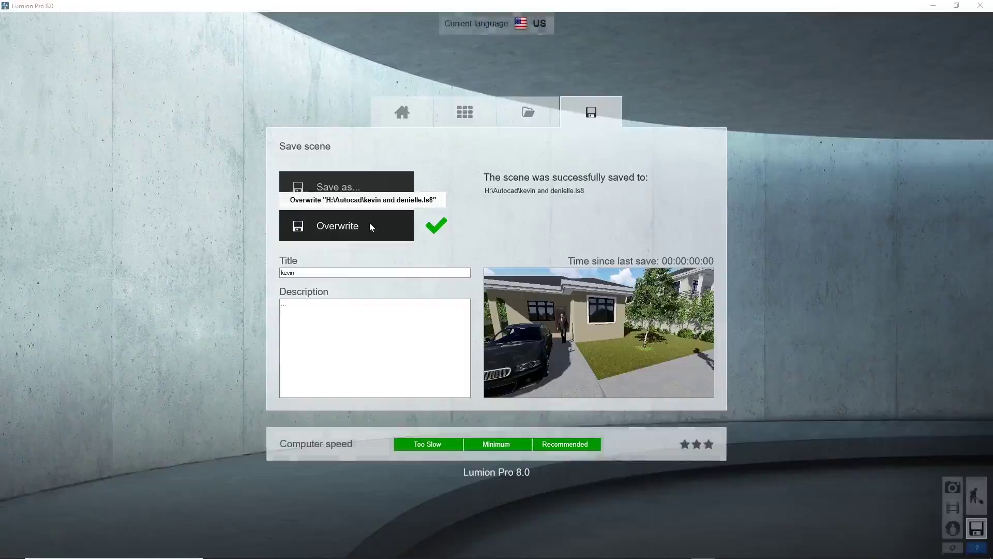
# Record a movie clip with one camera shot framing the front of the single-storey house from the street.
pyautogui.click(953, 507)
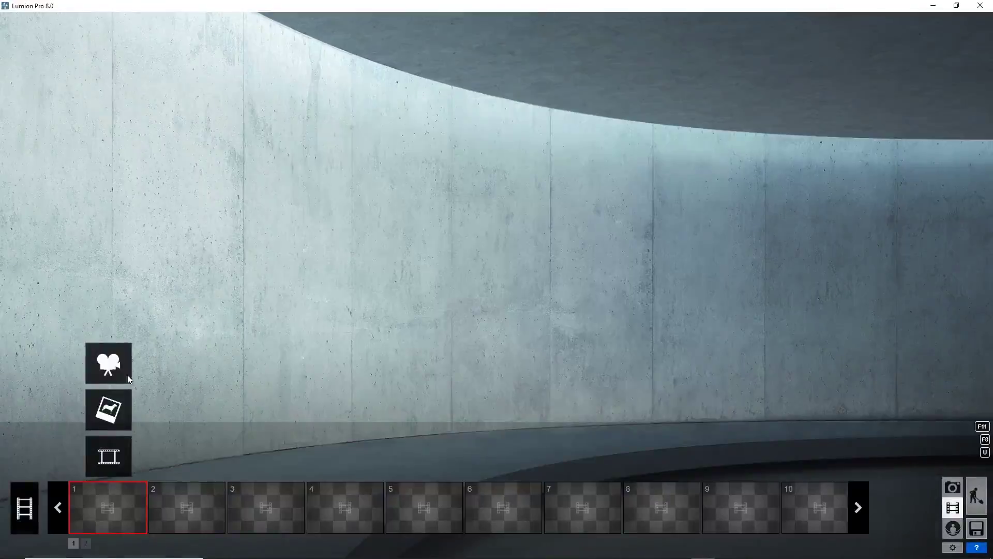
pyautogui.click(110, 364)
pyautogui.moveTo(479, 437); pyautogui.dragTo(487, 433)
pyautogui.press('s')
pyautogui.moveTo(489, 362); pyautogui.dragTo(445, 319, button='right')
pyautogui.press('w')
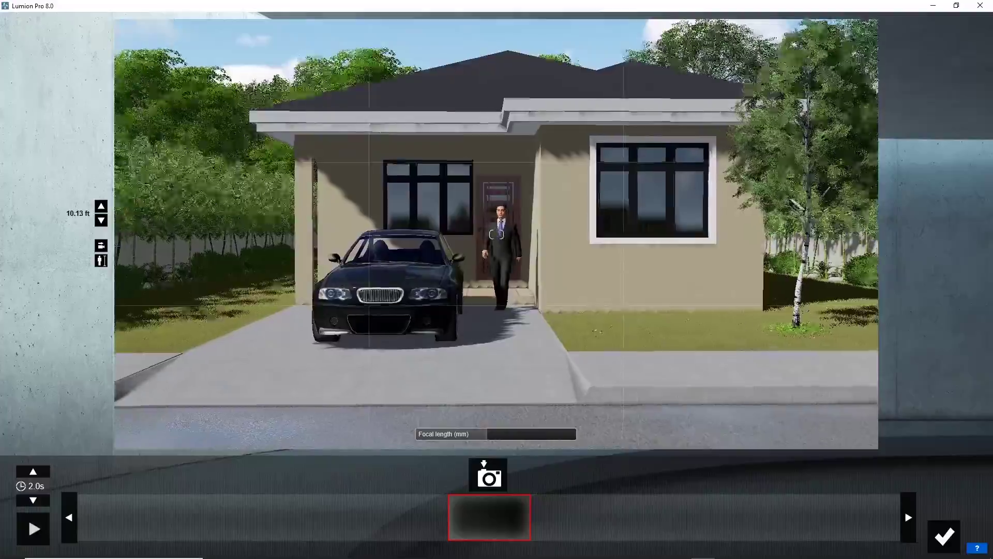
pyautogui.press('s')
pyautogui.click(489, 476)
pyautogui.click(945, 536)
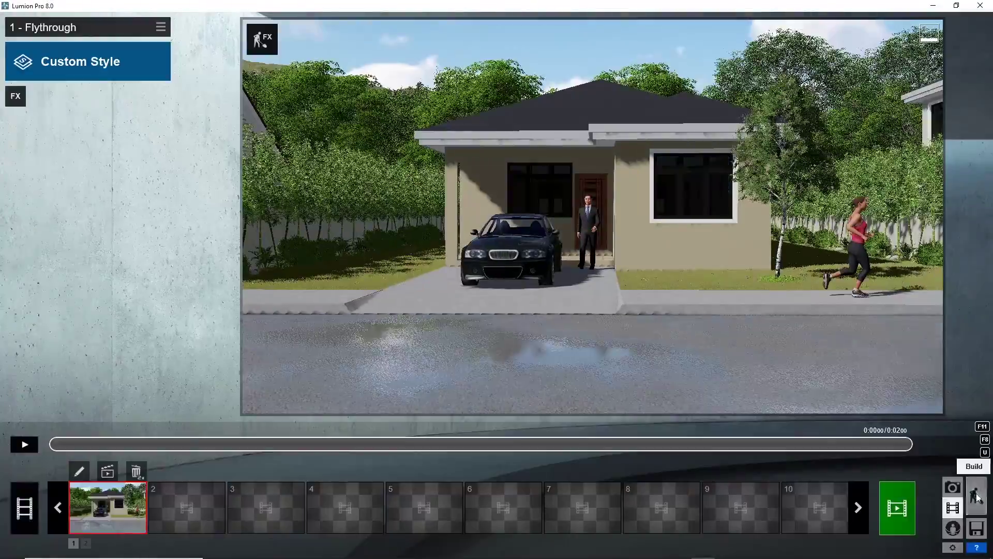
# Return to build mode, move the SUV_004 forward along the street and colour it white.
pyautogui.click(979, 492)
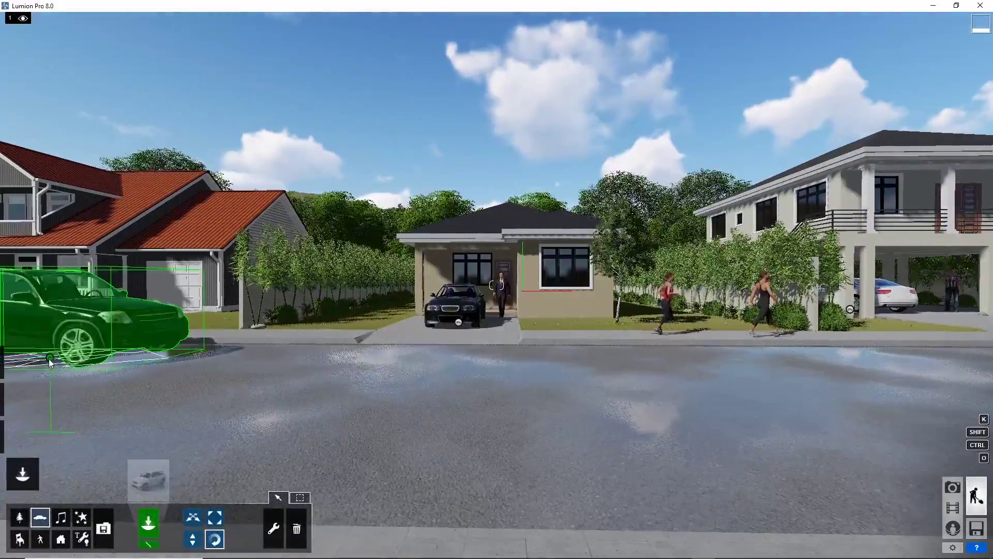
pyautogui.click(37, 345)
pyautogui.click(194, 521)
pyautogui.moveTo(50, 357); pyautogui.dragTo(109, 366)
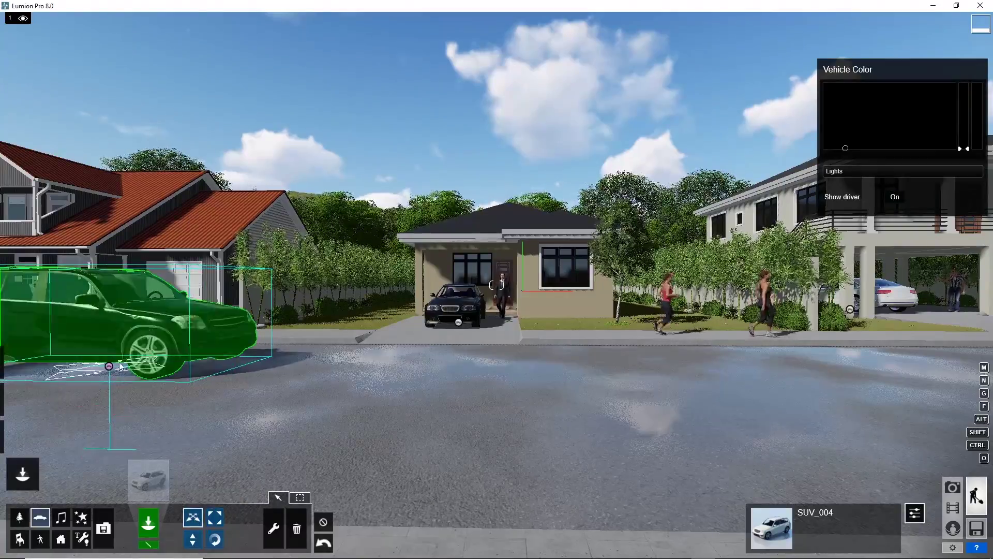
pyautogui.click(364, 421)
# Record a second movie clip with a camera shot framing the single-storey house and its parked car from the front corner.
pyautogui.click(951, 509)
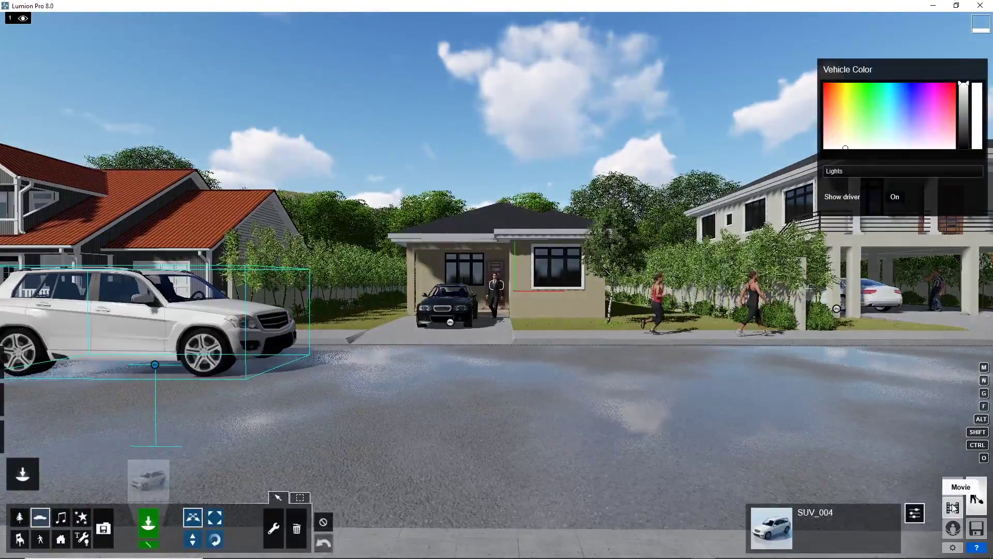
pyautogui.click(953, 509)
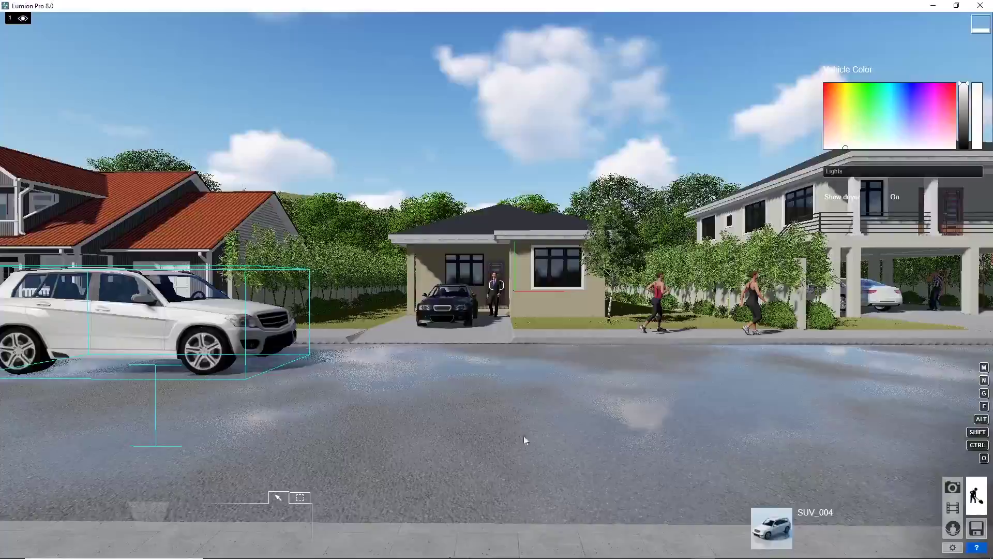
pyautogui.click(960, 508)
pyautogui.click(187, 510)
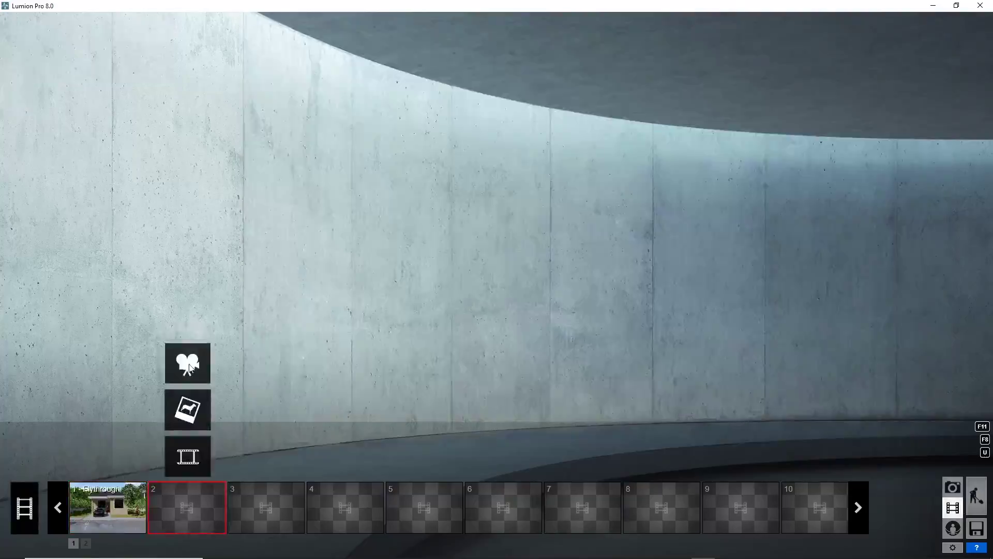
pyautogui.click(187, 363)
pyautogui.press('w')
pyautogui.press('s')
pyautogui.press('q')
pyautogui.press('s')
pyautogui.click(489, 476)
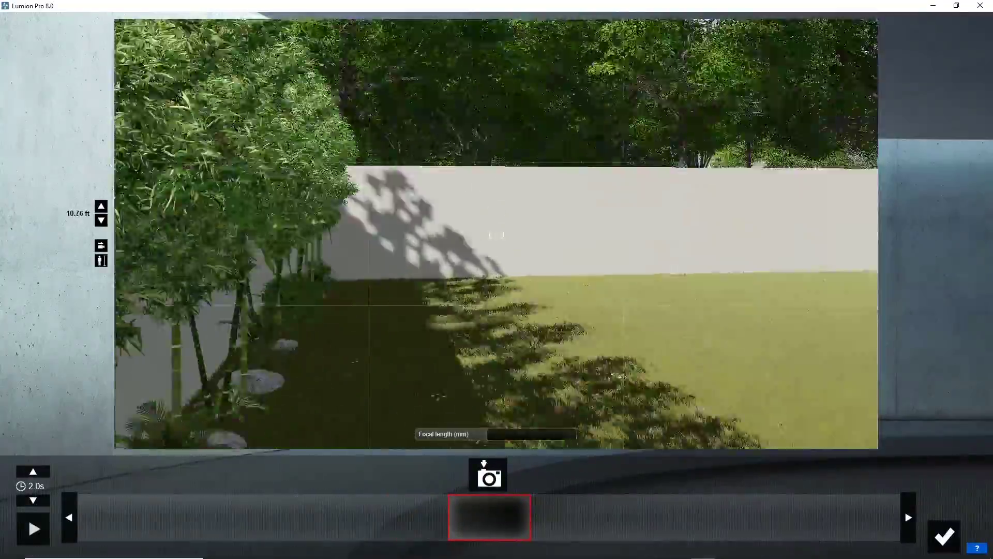
# Record movie clip 6 with a camera shot framing the raised house's rear and staircase from the back lawn.
pyautogui.press('a')
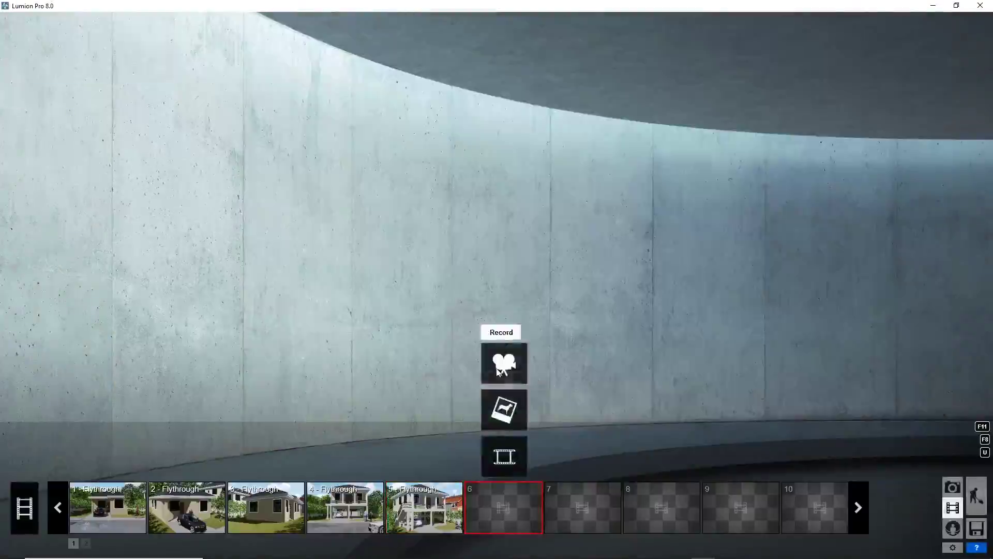
pyautogui.click(494, 379)
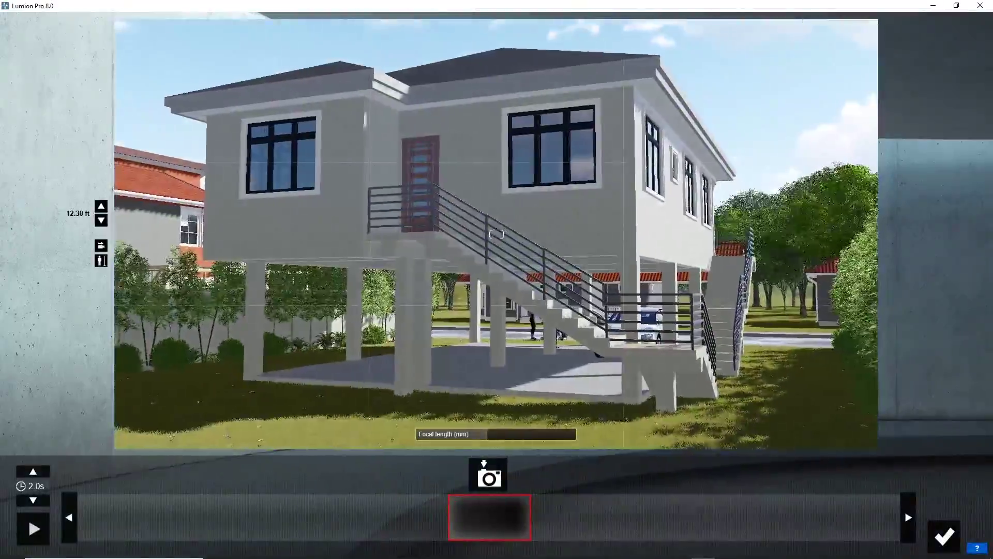
pyautogui.click(489, 474)
pyautogui.click(944, 537)
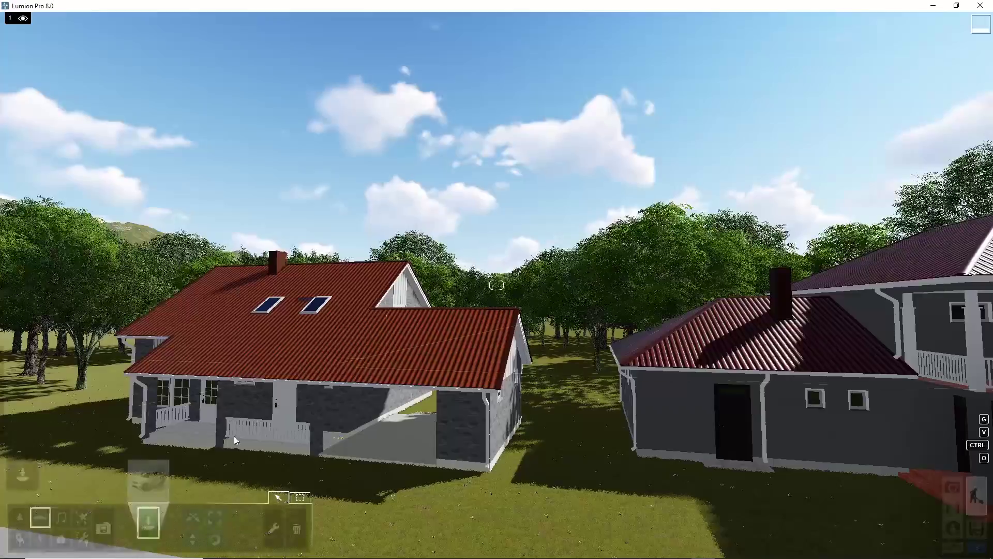
# Examine the barrier and fence models in the outdoor object library.
pyautogui.click(60, 539)
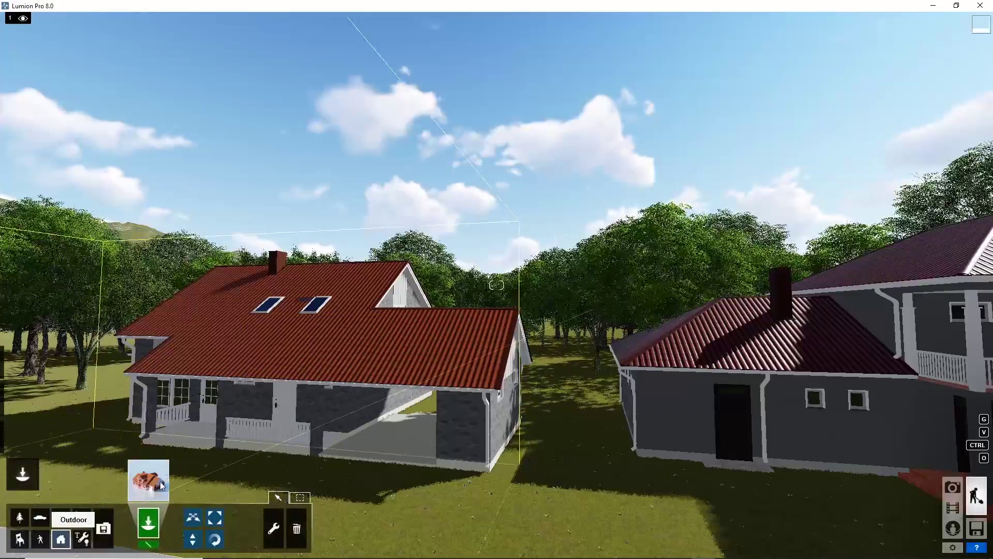
pyautogui.click(149, 480)
pyautogui.click(265, 128)
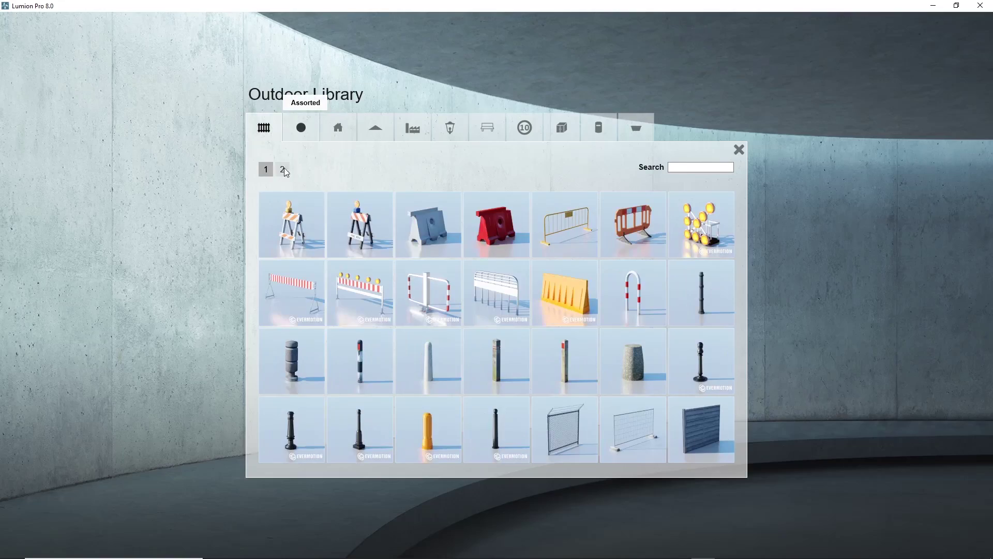
pyautogui.click(301, 127)
pyautogui.click(267, 131)
pyautogui.click(282, 170)
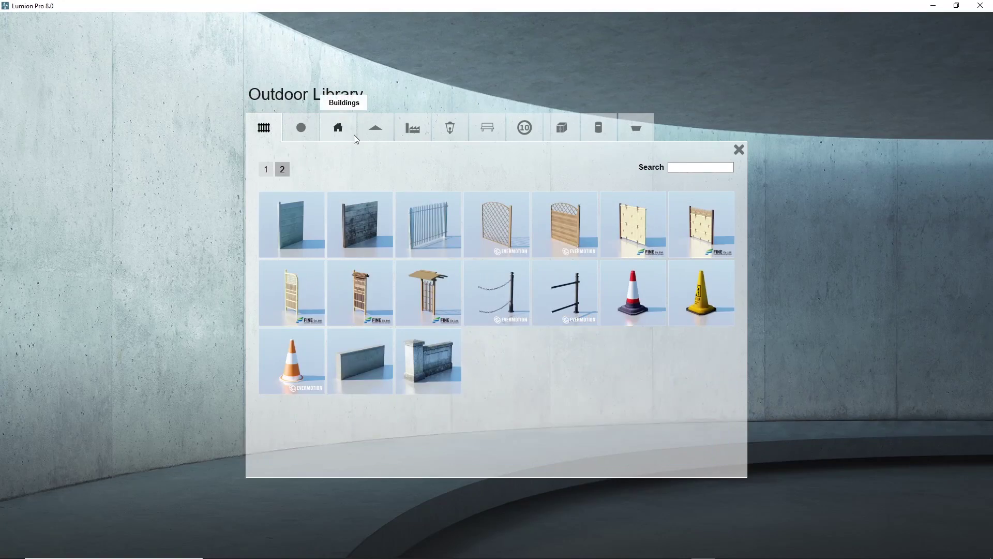
pyautogui.click(740, 150)
# Choose a low bush from the nature library's plants for placement on the grass among the forest trees.
pyautogui.click(19, 518)
pyautogui.click(148, 480)
pyautogui.click(273, 131)
pyautogui.click(306, 169)
pyautogui.click(322, 169)
pyautogui.click(339, 169)
pyautogui.click(356, 170)
pyautogui.click(489, 132)
pyautogui.click(290, 292)
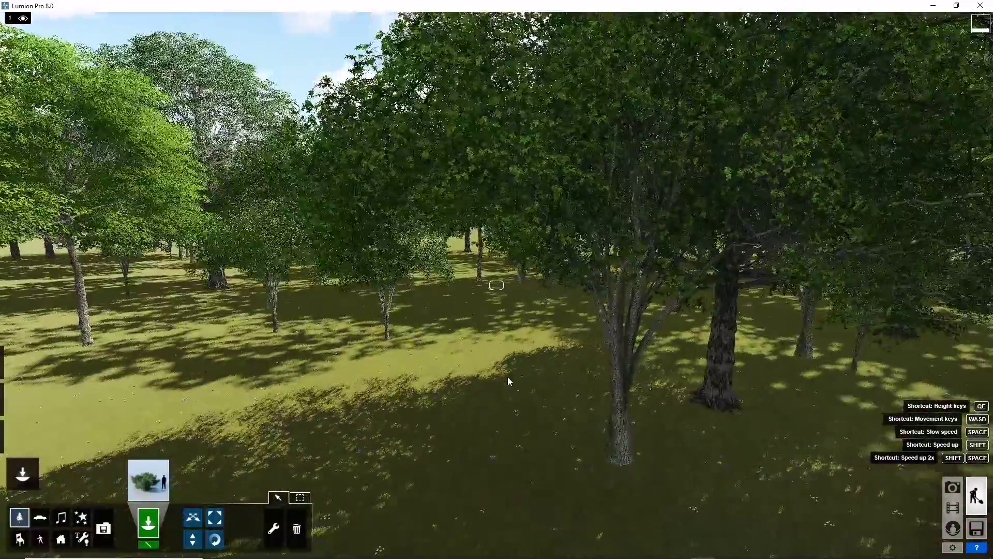
pyautogui.click(507, 377)
# Adjust the mass-placement mix among the forest trees by removing the tree and adding a small plant.
pyautogui.click(150, 547)
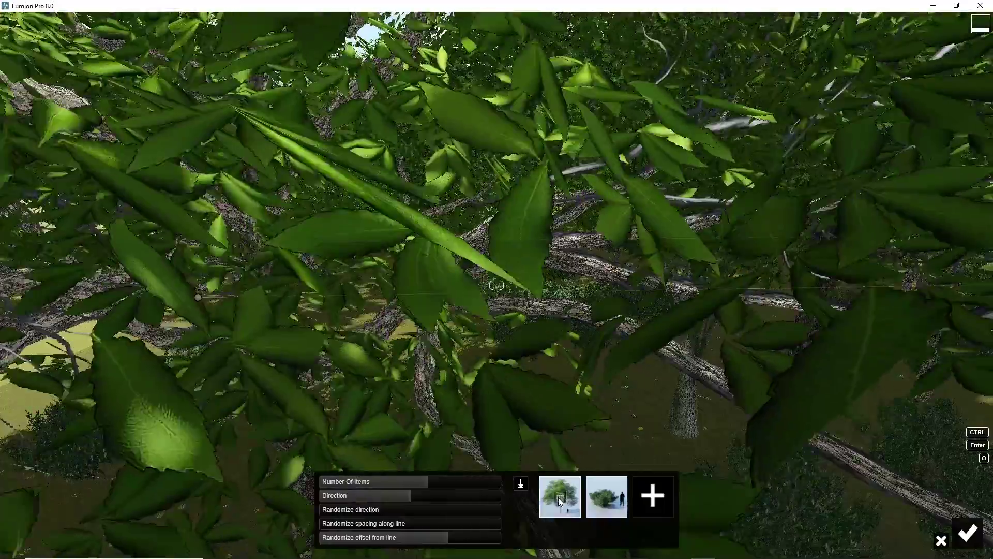
pyautogui.click(561, 500)
pyautogui.click(631, 500)
pyautogui.click(705, 223)
# Look through the nature library's plants and add further plants to the mass-placement mix.
pyautogui.click(653, 497)
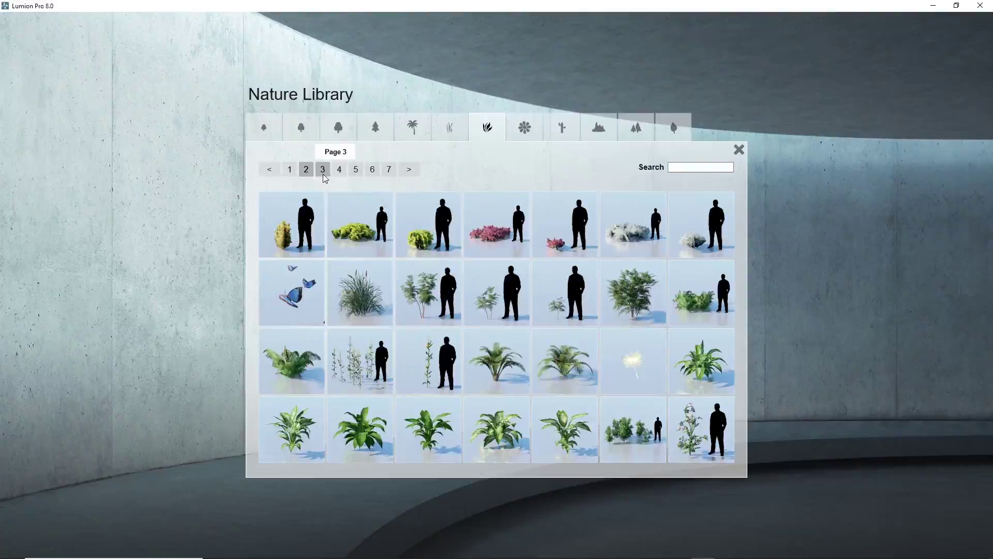
pyautogui.click(338, 170)
pyautogui.click(361, 173)
pyautogui.click(339, 170)
pyautogui.click(372, 171)
pyautogui.click(388, 171)
pyautogui.click(307, 170)
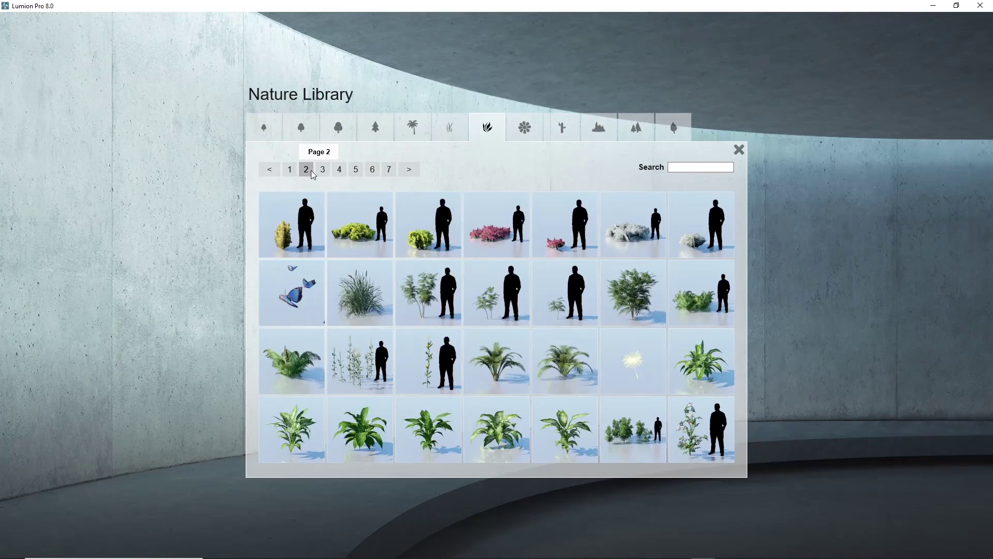
pyautogui.click(291, 170)
pyautogui.click(627, 234)
pyautogui.click(583, 494)
pyautogui.click(644, 498)
pyautogui.click(291, 233)
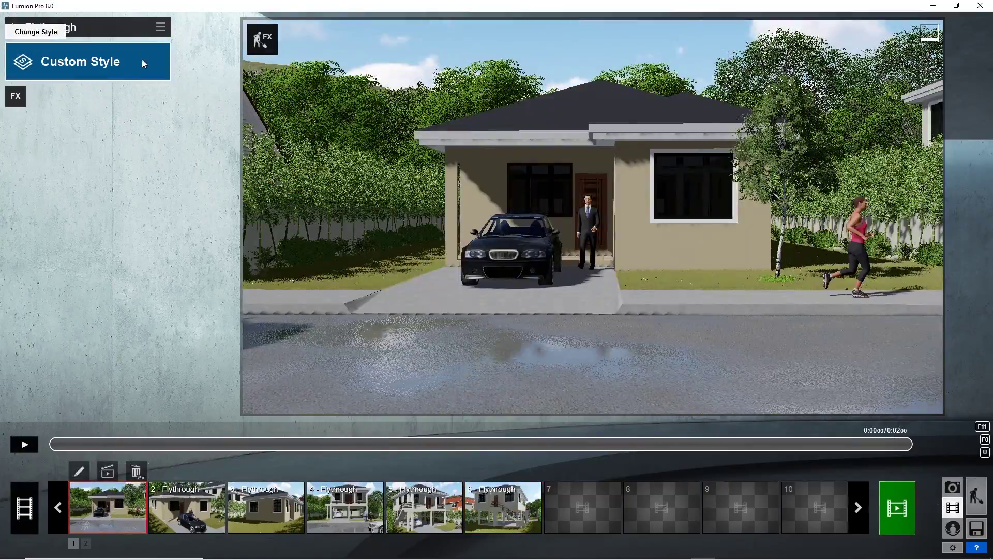
# Try the Daytime, Realistic and Overcast styles on the first movie clip.
pyautogui.click(144, 63)
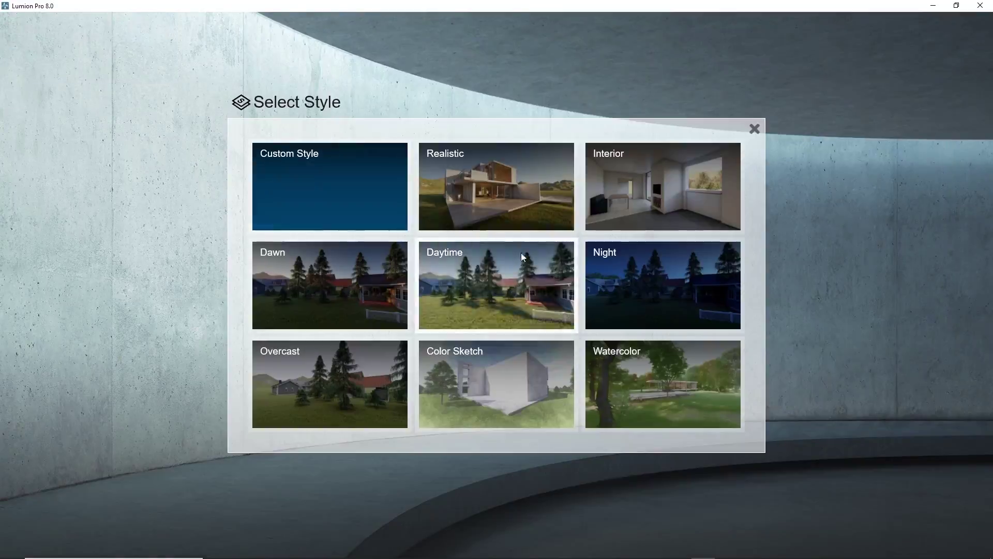
pyautogui.click(510, 290)
pyautogui.click(88, 61)
pyautogui.click(498, 188)
pyautogui.click(88, 61)
pyautogui.click(331, 387)
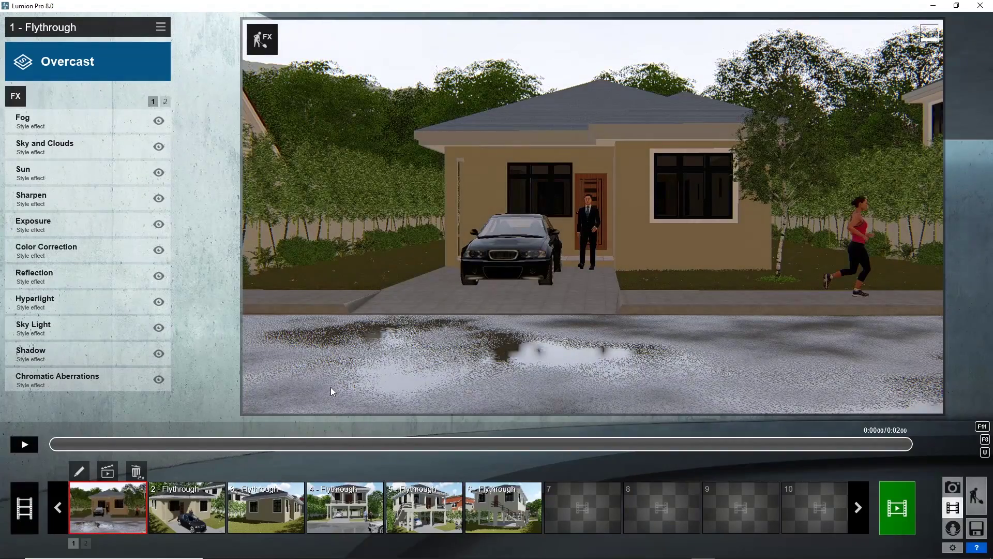
# Apply the Daytime style to the first clip and set the low clouds to 0.2 in its Sky and Clouds effect.
pyautogui.click(119, 75)
pyautogui.click(513, 286)
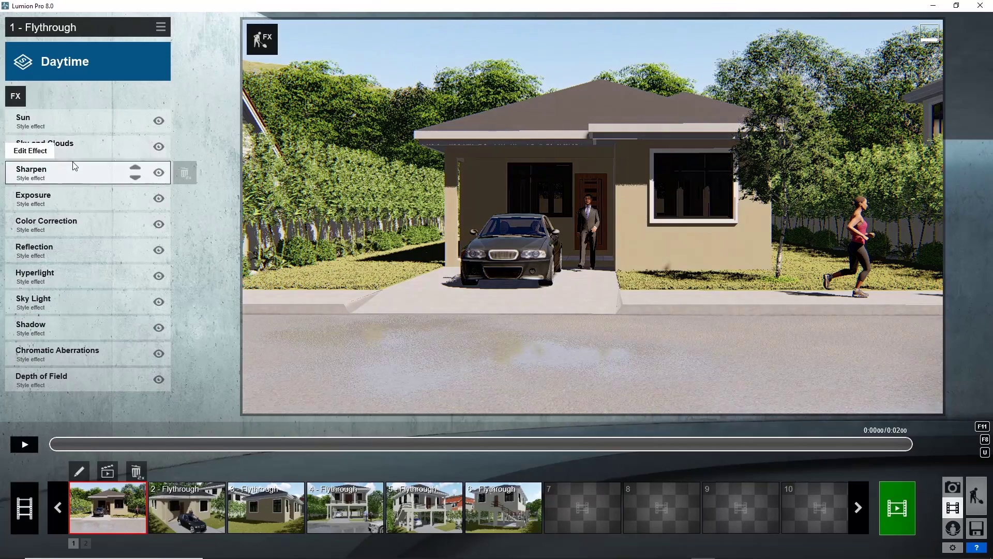
pyautogui.click(80, 150)
pyautogui.moveTo(125, 201); pyautogui.dragTo(38, 185)
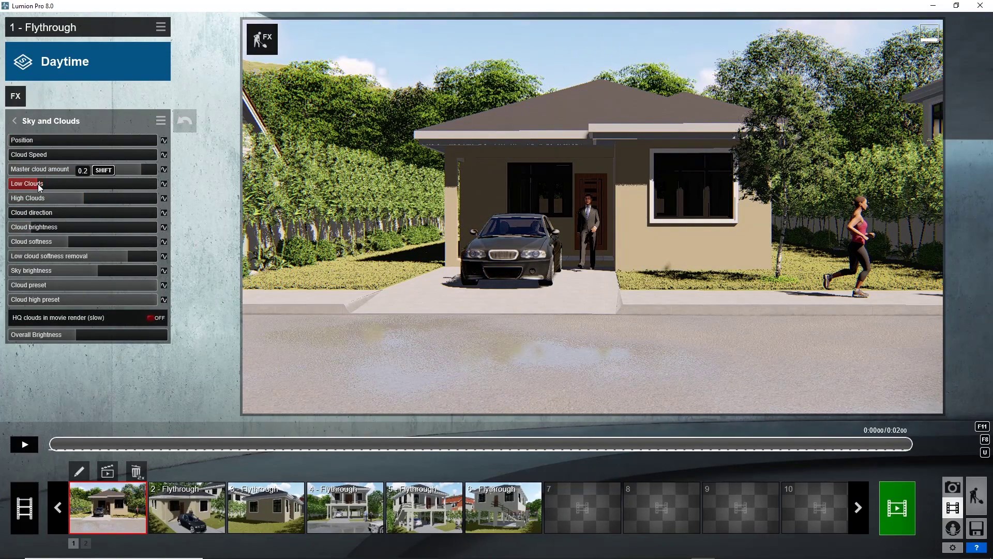
pyautogui.click(14, 120)
# Add two reflection planes to the first clip's Reflection effect, on the front windows of the single-storey house.
pyautogui.click(80, 251)
pyautogui.click(34, 155)
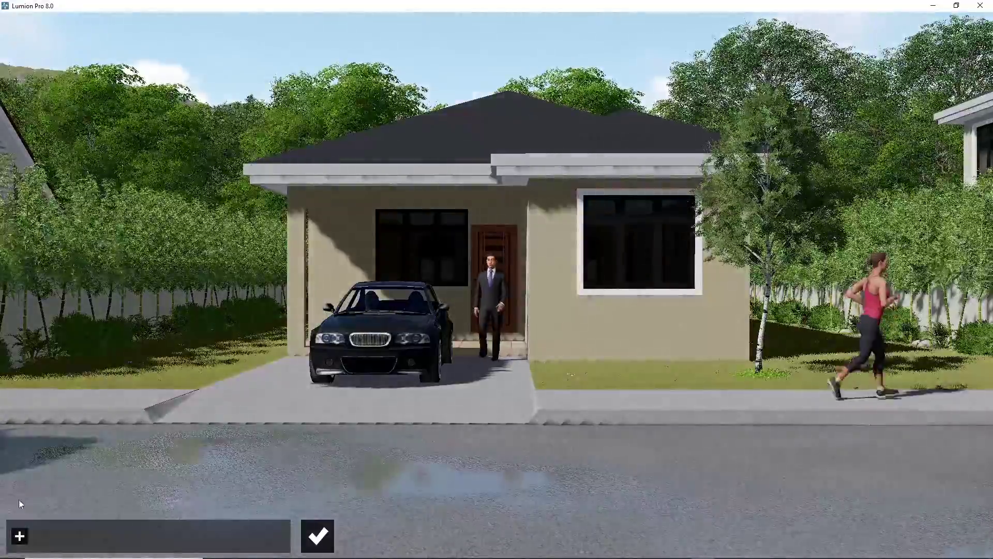
pyautogui.click(20, 536)
pyautogui.click(607, 260)
pyautogui.click(48, 536)
pyautogui.click(420, 248)
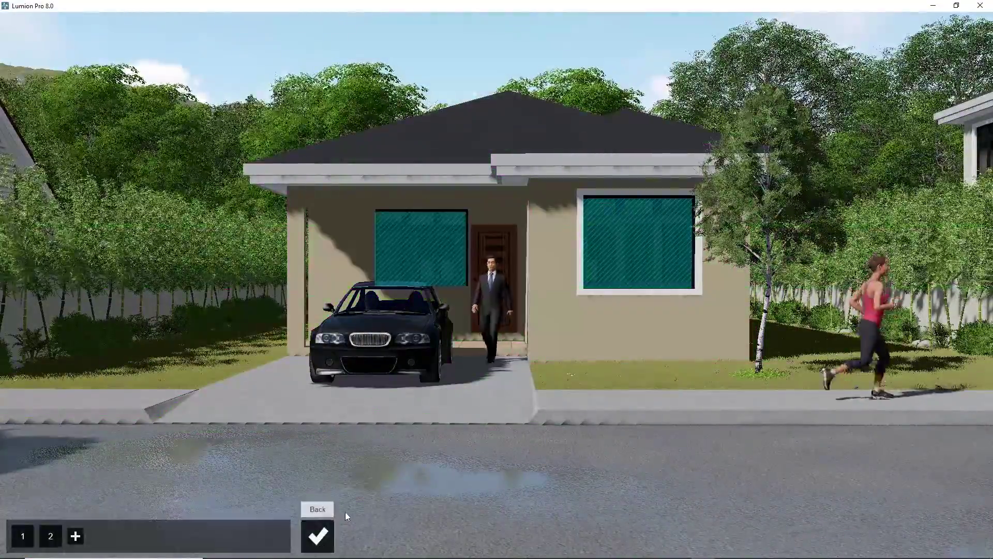
pyautogui.click(317, 536)
pyautogui.click(15, 121)
# Turn on Sky Light in planar and projected reflections and shift the sun heading in the first clip.
pyautogui.click(62, 295)
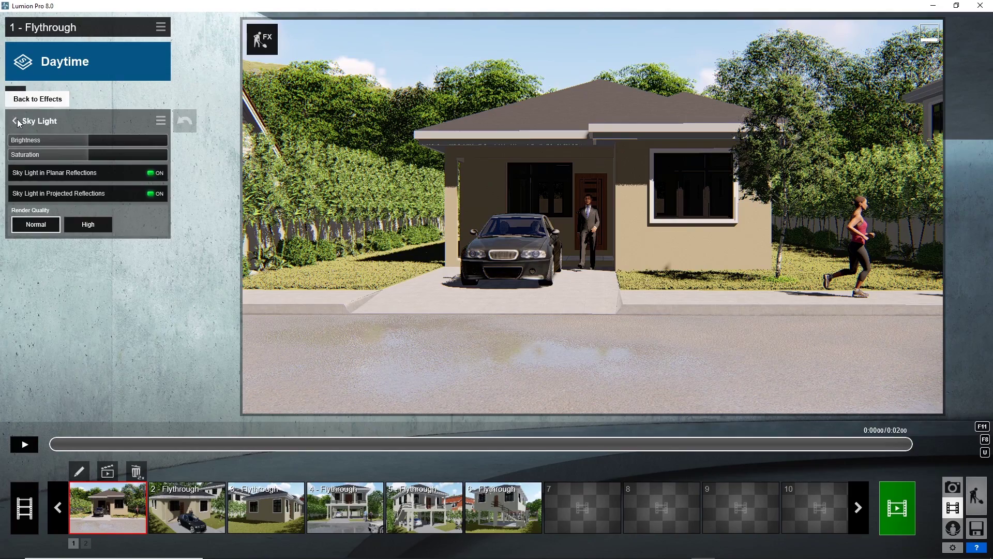
pyautogui.click(22, 122)
pyautogui.click(77, 122)
pyautogui.moveTo(78, 155)
pyautogui.mouseDown()
pyautogui.moveTo(40, 157)
pyautogui.moveTo(60, 155)
pyautogui.mouseUp()
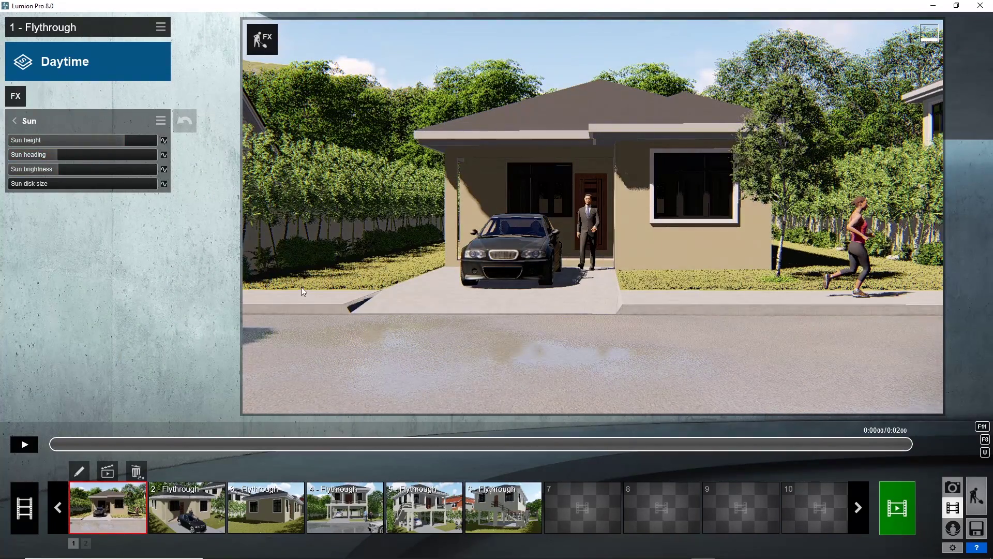
# Add an enabled 2-Point Perspective effect to the first clip and copy the clip's effects.
pyautogui.click(160, 27)
pyautogui.click(201, 40)
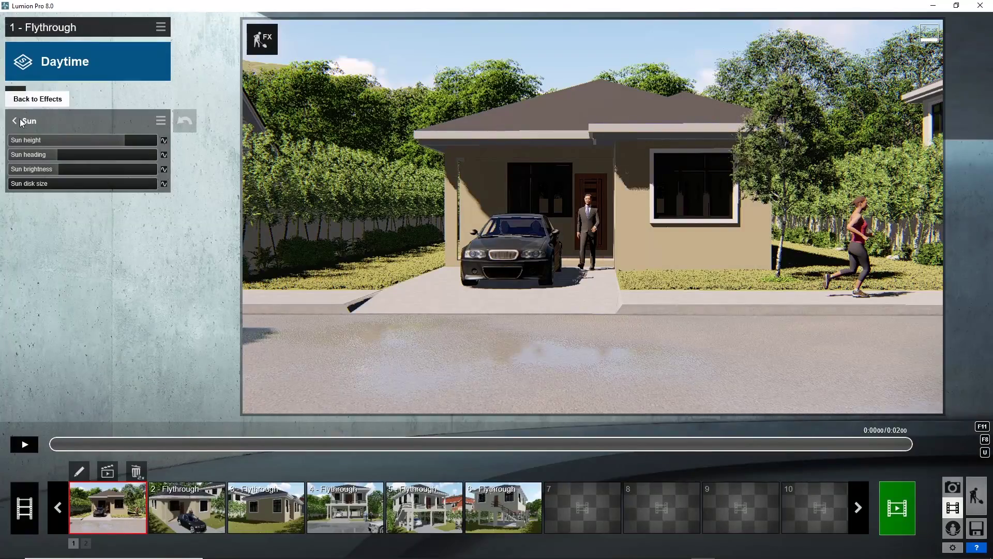
pyautogui.click(15, 96)
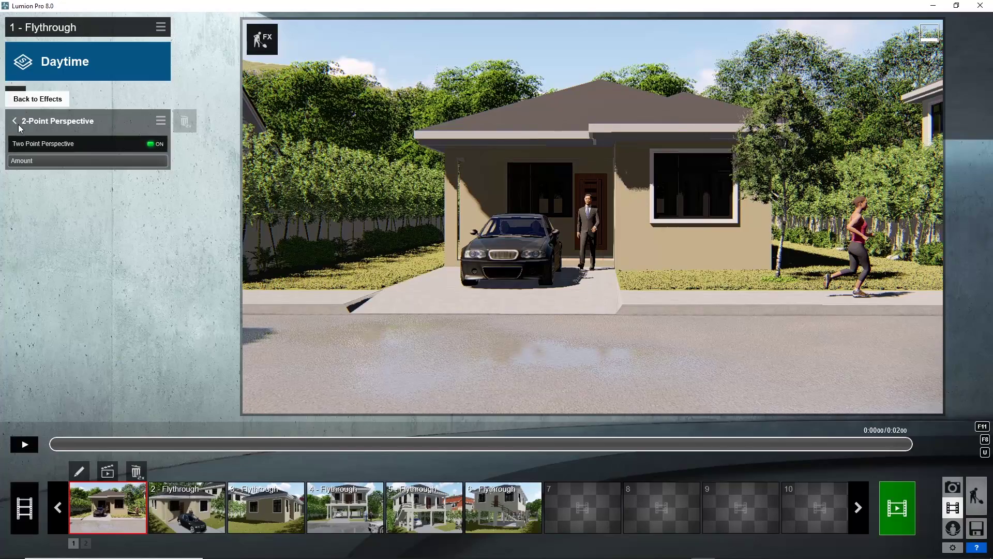
pyautogui.click(16, 121)
pyautogui.click(160, 27)
pyautogui.click(197, 39)
# Paste the copied effects onto the second and third clips.
pyautogui.click(182, 503)
pyautogui.click(157, 27)
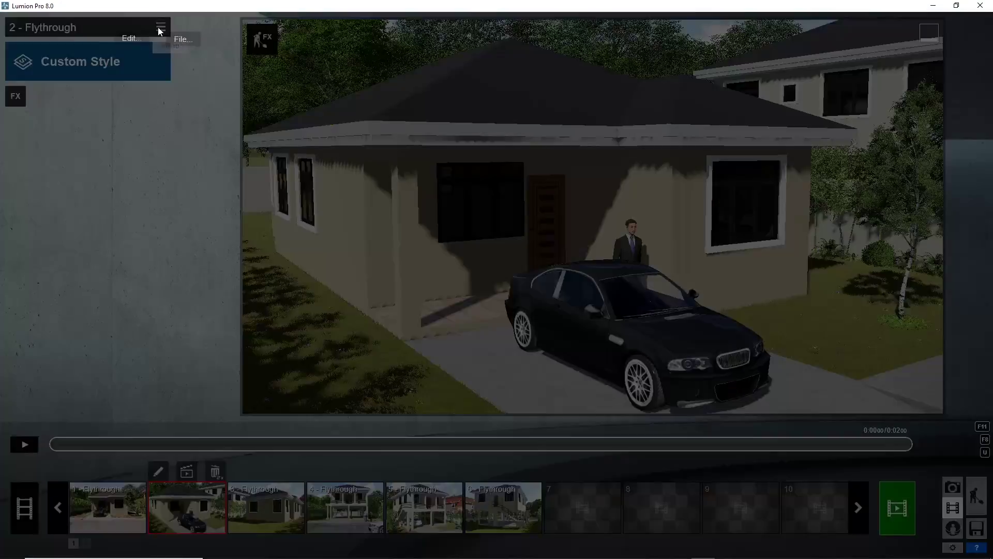
pyautogui.click(181, 57)
pyautogui.click(266, 507)
pyautogui.click(154, 27)
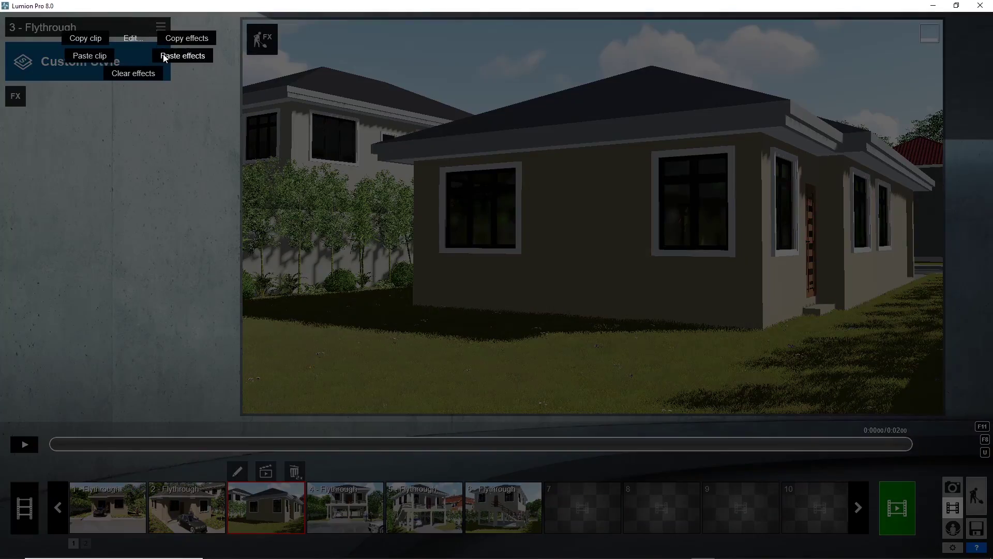
pyautogui.click(164, 58)
# Edit the reflection planes in the second clip's Reflection effect.
pyautogui.click(189, 511)
pyautogui.click(52, 274)
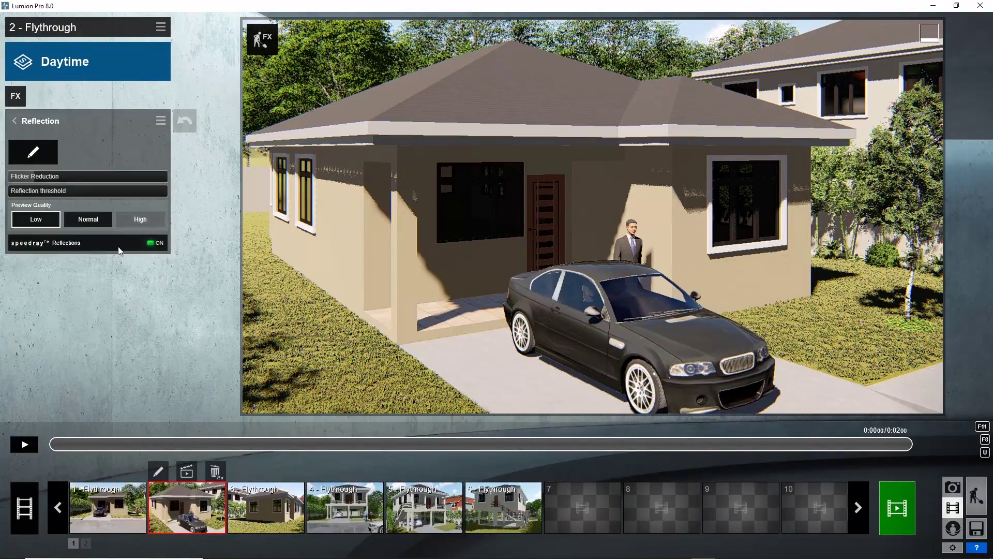
pyautogui.click(31, 146)
pyautogui.click(318, 536)
# Add reflection planes to the third clip's Reflection effect, on the single-storey house's rear windows and side windows.
pyautogui.click(274, 512)
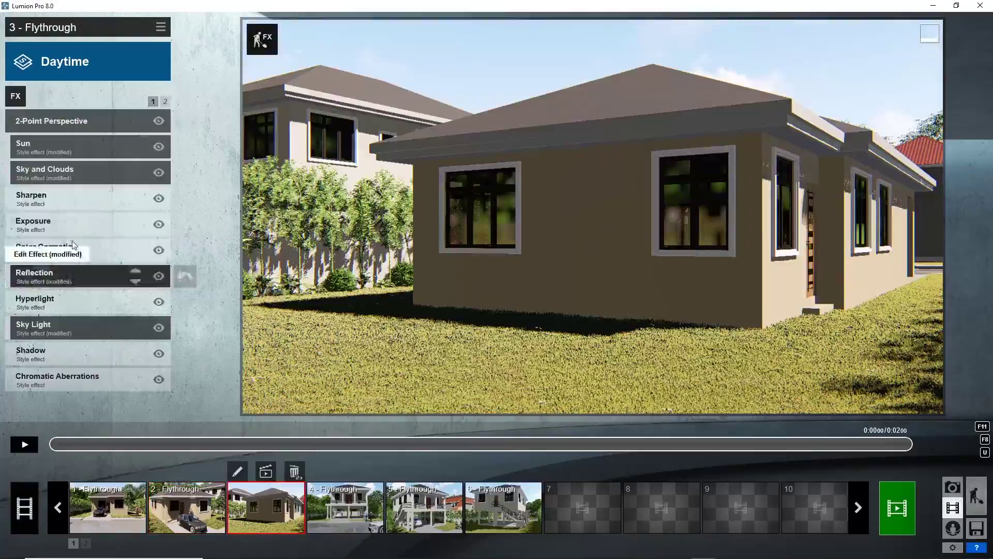
pyautogui.click(77, 275)
pyautogui.click(30, 154)
pyautogui.click(19, 536)
pyautogui.click(336, 274)
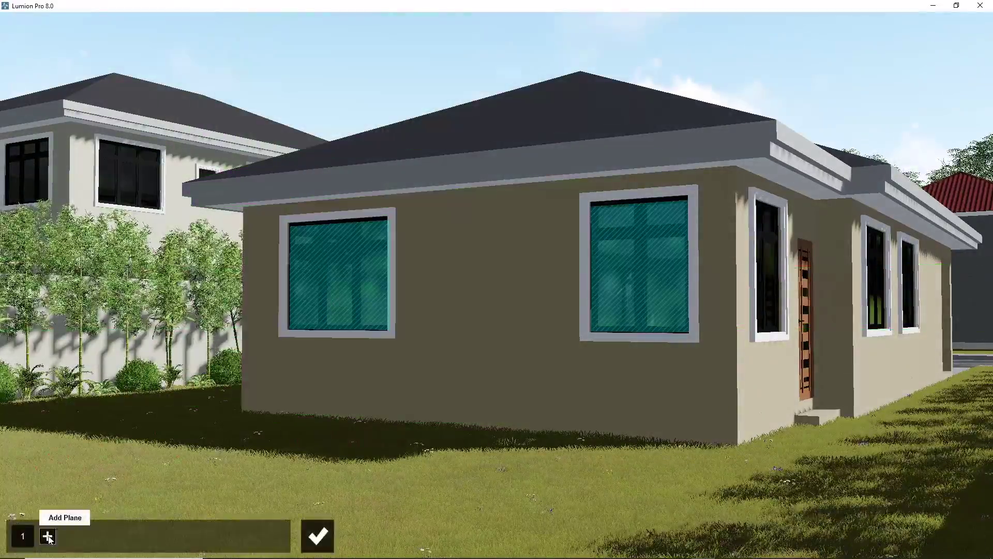
pyautogui.click(48, 536)
pyautogui.click(768, 269)
# Add a further reflection plane on the rear window glass of the neighbouring raised house in the third clip.
pyautogui.click(76, 536)
pyautogui.press('d')
pyautogui.press('w')
pyautogui.moveTo(928, 334); pyautogui.dragTo(425, 343, button='right')
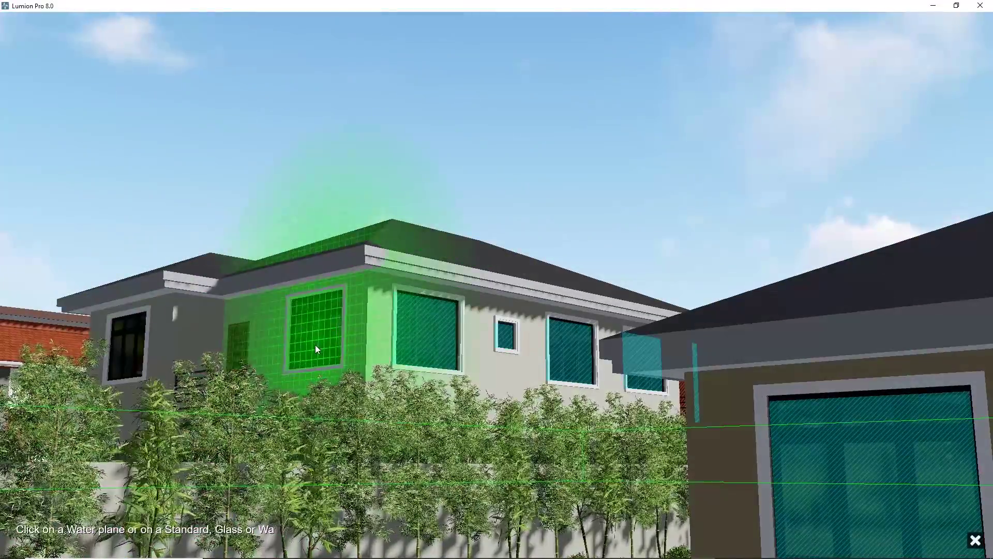
pyautogui.click(315, 345)
pyautogui.click(317, 536)
# Paste the copied effects onto the fourth clip.
pyautogui.click(379, 489)
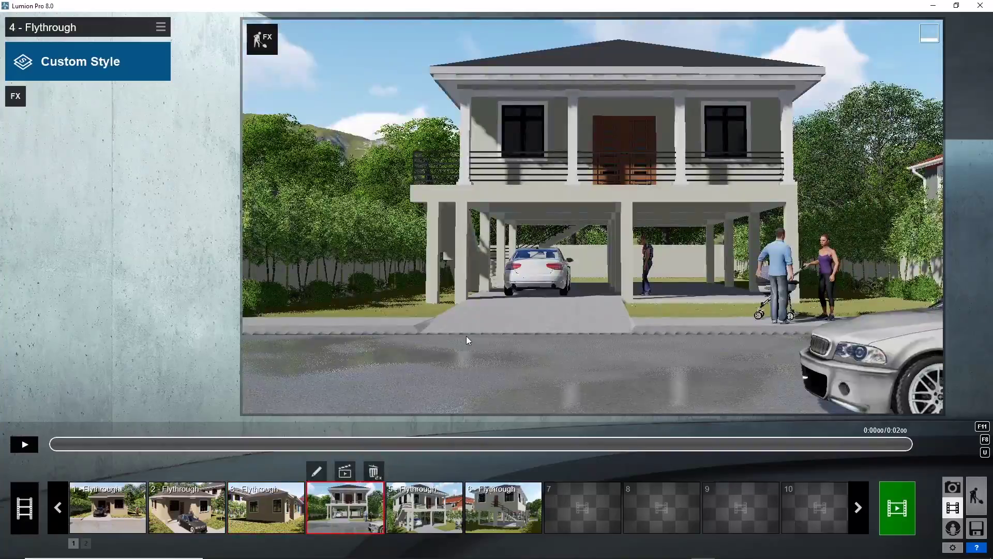
pyautogui.click(160, 27)
pyautogui.click(187, 54)
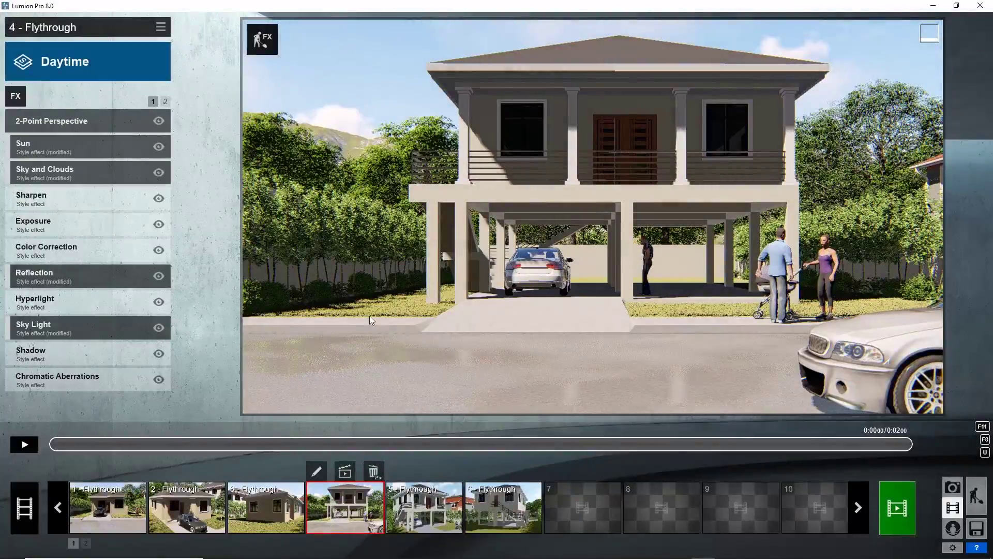
# Replace the pasted reflection planes in the fourth clip with one on the raised house's front upper-floor window.
pyautogui.click(69, 273)
pyautogui.click(33, 153)
pyautogui.click(23, 536)
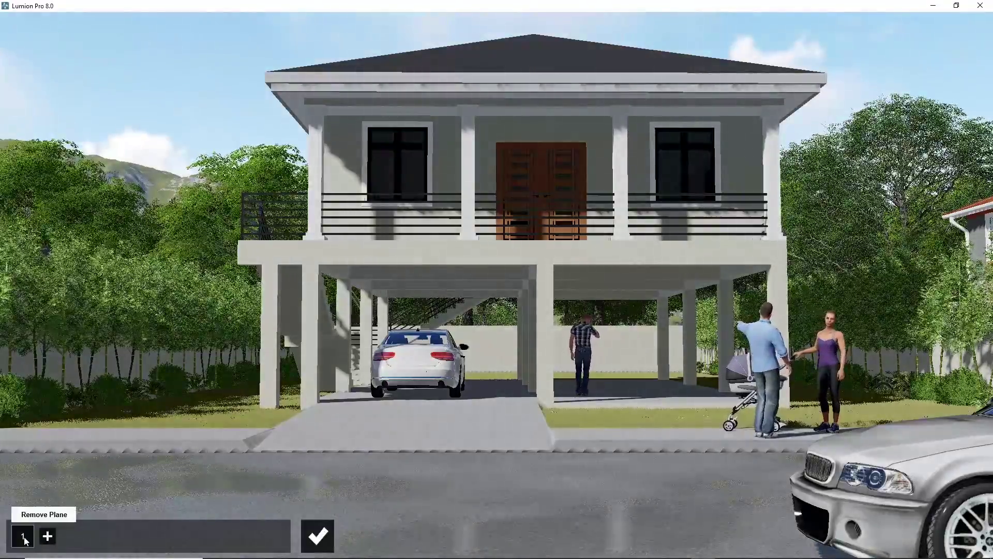
pyautogui.click(24, 536)
pyautogui.click(24, 536)
pyautogui.click(419, 172)
pyautogui.click(317, 534)
# Paste the copied effects onto the fifth clip.
pyautogui.click(424, 507)
pyautogui.click(161, 27)
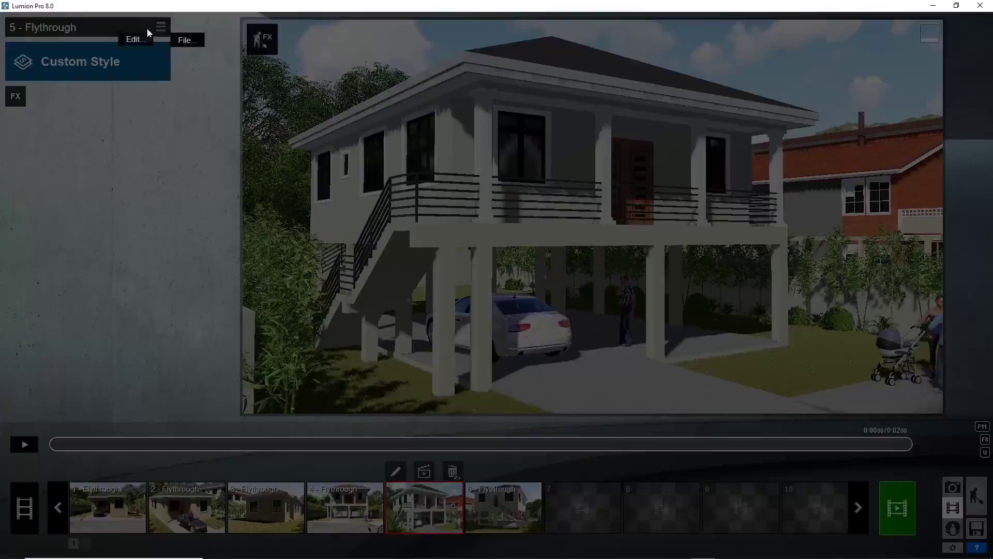
pyautogui.click(176, 57)
# Replace the pasted reflection planes in the fifth clip's Reflection effect with one on the raised house's front upper-floor window.
pyautogui.click(68, 273)
pyautogui.click(33, 154)
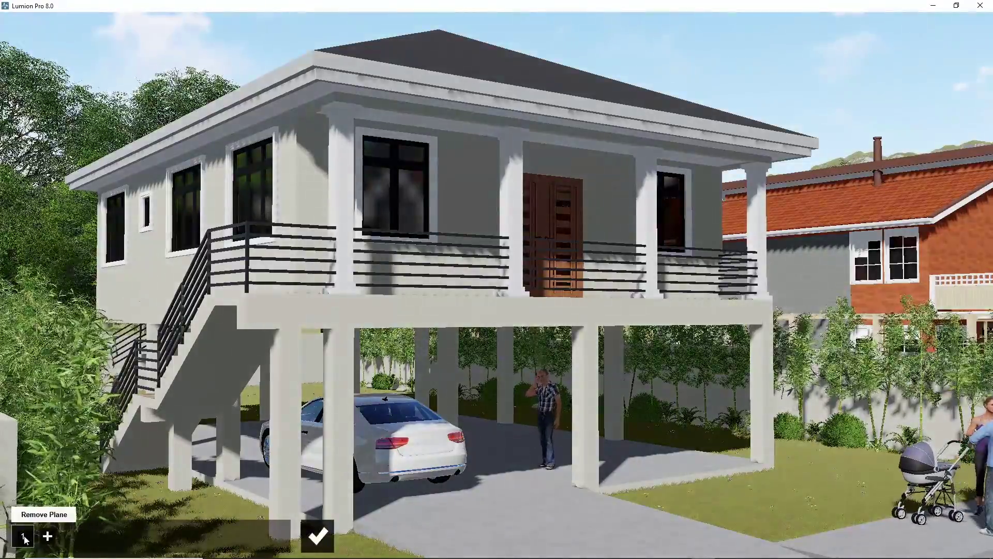
pyautogui.click(24, 536)
pyautogui.click(417, 191)
pyautogui.click(317, 532)
# Paste the copied effects onto the sixth clip.
pyautogui.click(502, 504)
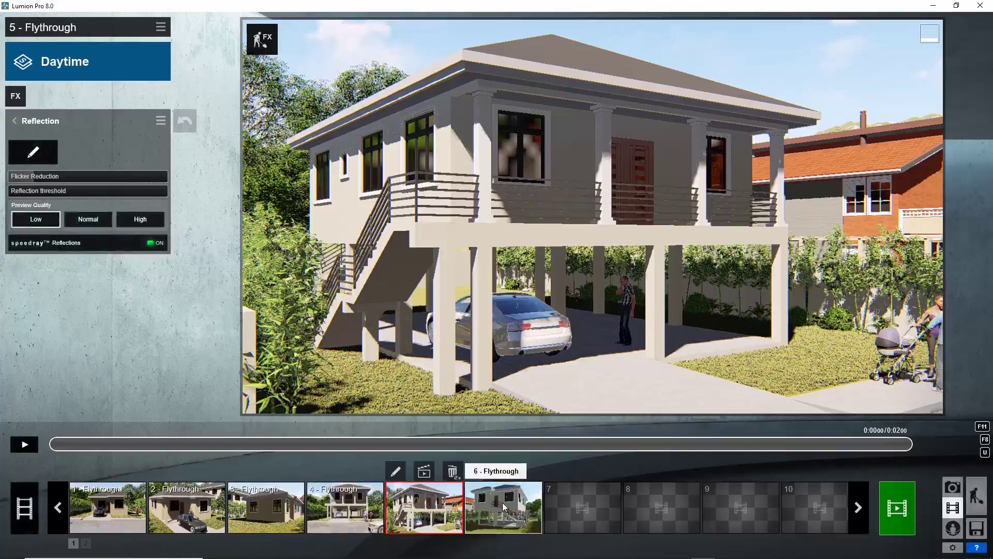
pyautogui.click(160, 27)
pyautogui.click(195, 61)
# Replace the sixth clip's pasted reflection planes with planes on the raised house's large rear window and its nearest side window.
pyautogui.click(62, 273)
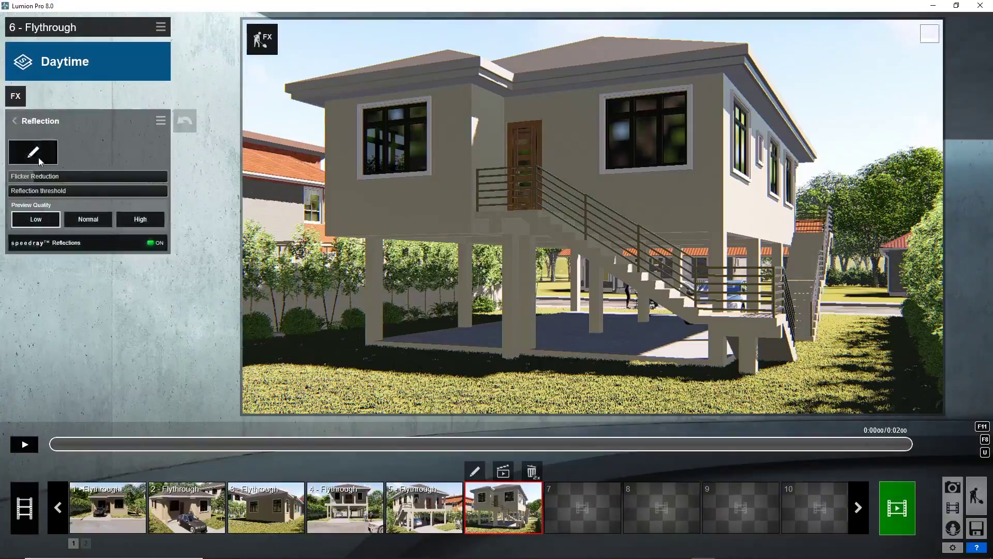
pyautogui.click(24, 131)
pyautogui.click(108, 538)
pyautogui.click(572, 168)
pyautogui.click(24, 537)
pyautogui.click(24, 536)
pyautogui.click(76, 537)
pyautogui.click(703, 176)
pyautogui.click(318, 536)
# Add a Sketch effect to the first clip with higher accuracy, contrast 1.2 and no coloring, and copy its settings.
pyautogui.click(108, 508)
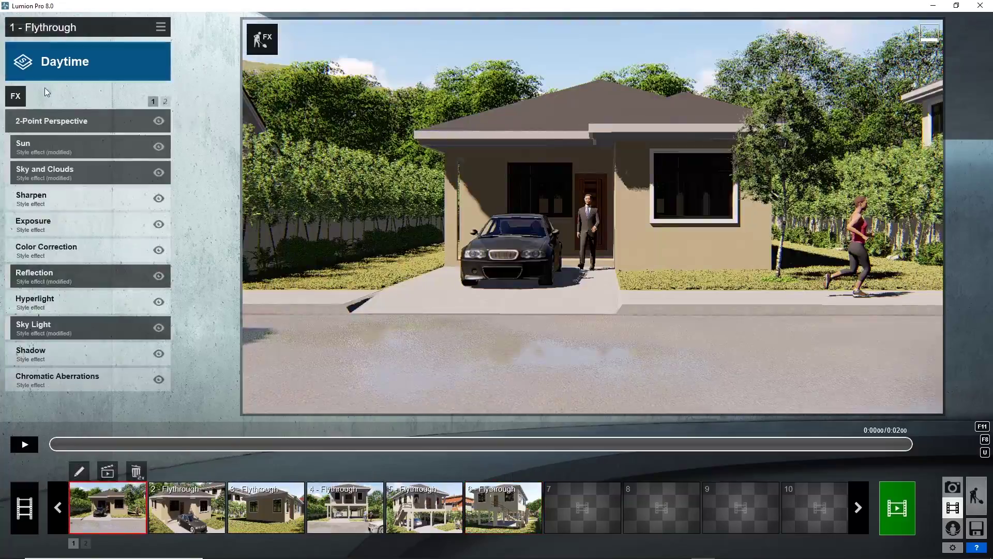
pyautogui.click(15, 97)
pyautogui.click(424, 102)
pyautogui.click(494, 271)
pyautogui.moveTo(13, 183); pyautogui.dragTo(6, 184)
pyautogui.moveTo(87, 141)
pyautogui.mouseDown()
pyautogui.moveTo(125, 142)
pyautogui.moveTo(84, 155)
pyautogui.moveTo(97, 169)
pyautogui.mouseUp()
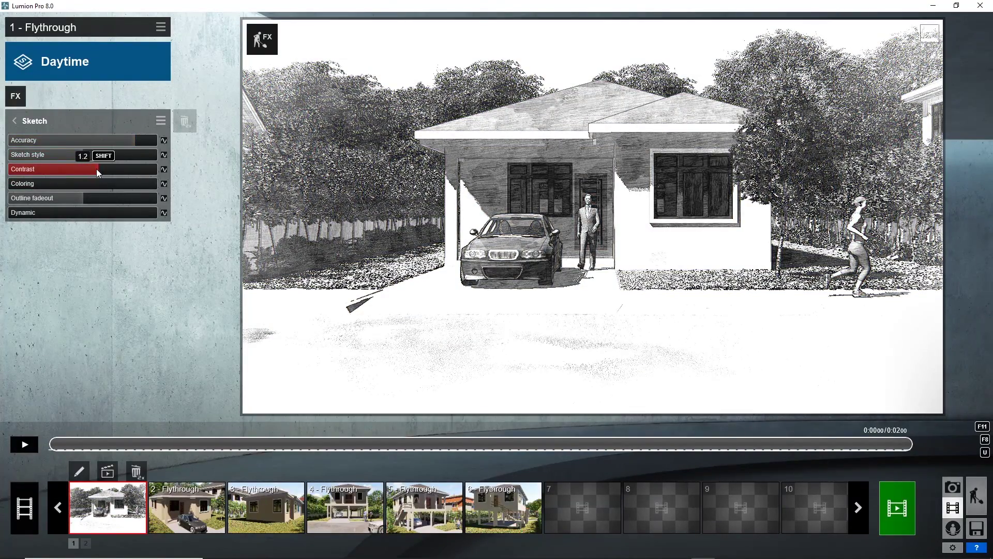
pyautogui.click(160, 120)
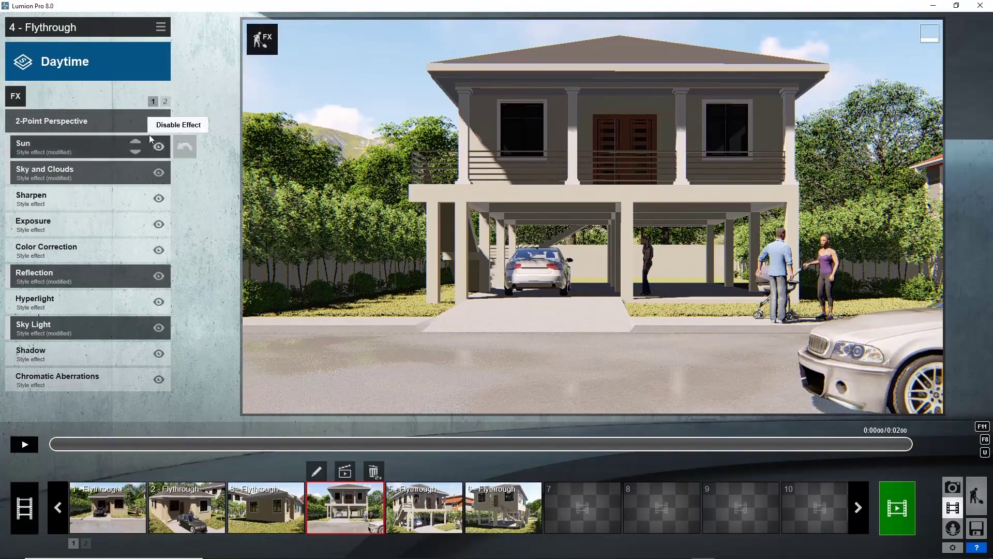
# Add a Sketch effect to the fourth clip and paste the copied Sketch settings into it.
pyautogui.click(15, 97)
pyautogui.click(512, 282)
pyautogui.click(160, 121)
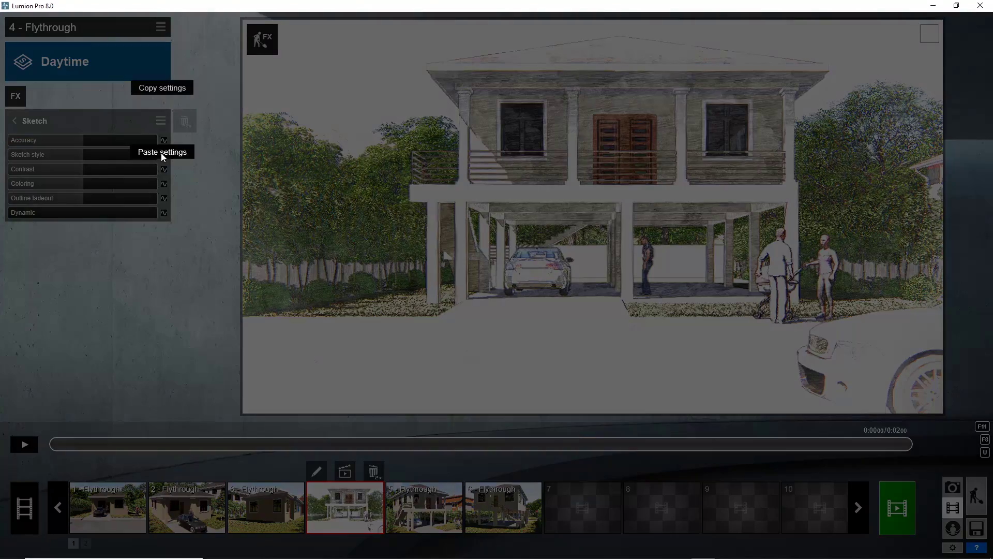
pyautogui.click(161, 153)
pyautogui.click(12, 121)
# Set up a render of the first clip's current shot as a Print-size image at 3840x2160.
pyautogui.click(108, 507)
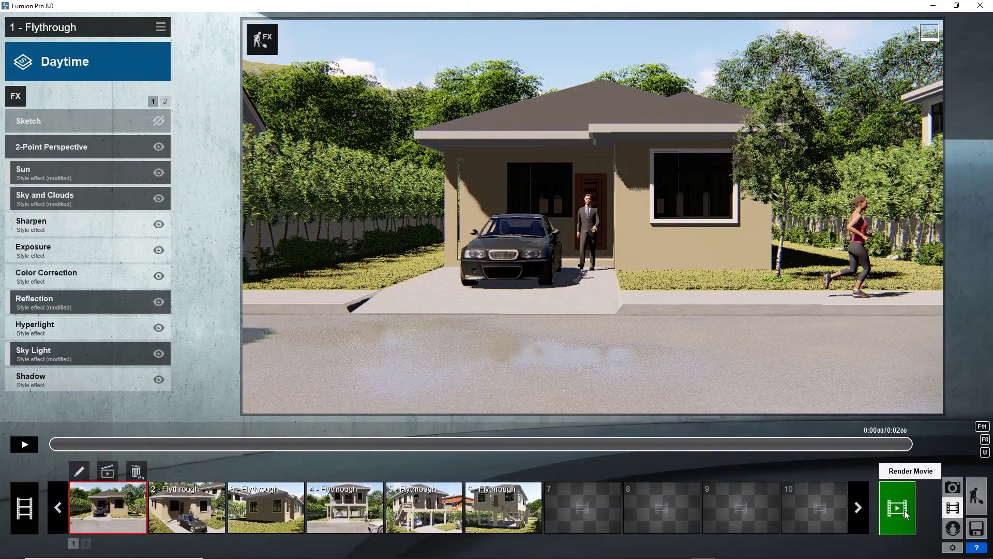
pyautogui.click(898, 508)
pyautogui.click(355, 117)
pyautogui.click(496, 407)
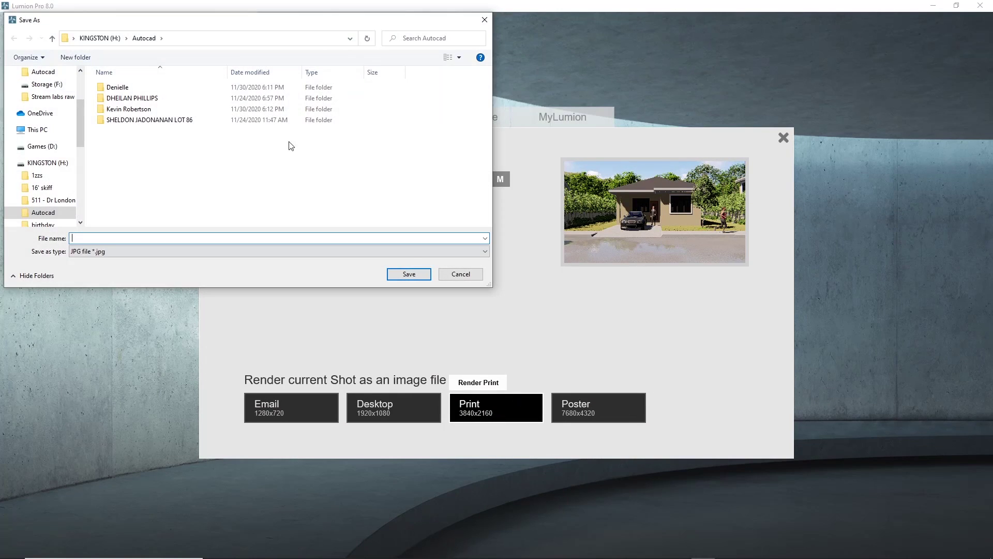
# Create a renders folder inside the Autocad folder and save the JPG render there under the clients' names.
pyautogui.click(330, 287)
pyautogui.write('renders')
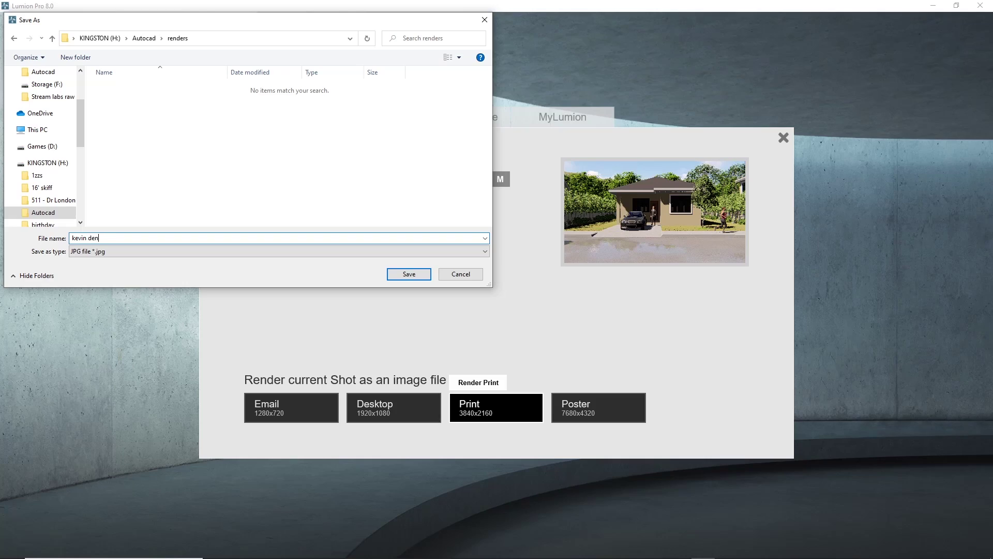
pyautogui.click(415, 275)
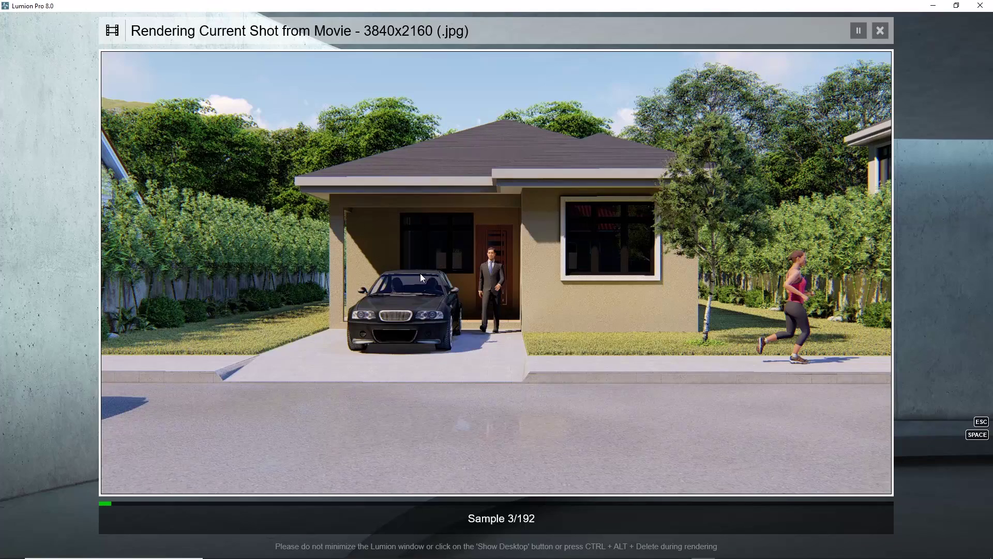